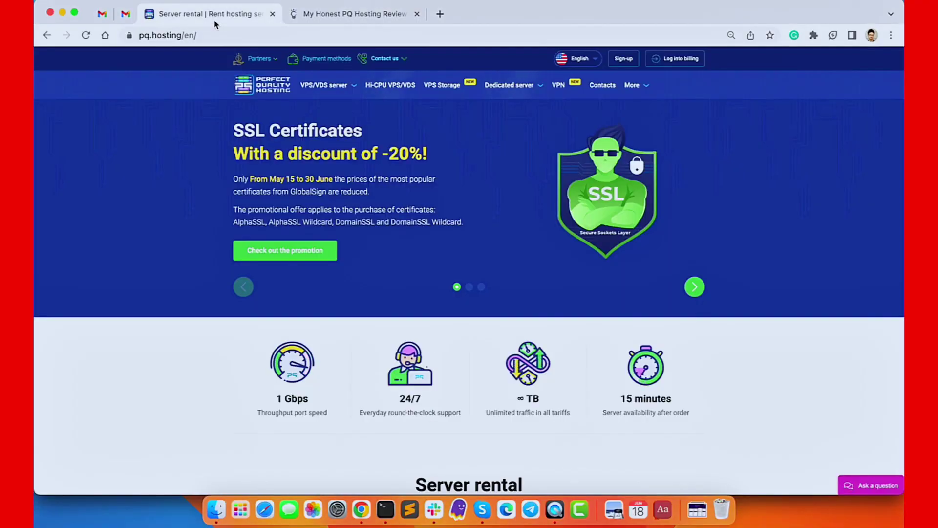
Step: Follow the review's link to PQ Hosting and open the VPS/VDS Netherlands plans page
left_click(213, 19)
scroll(499, 304, "up", 15)
scroll(246, 126, "down", 1)
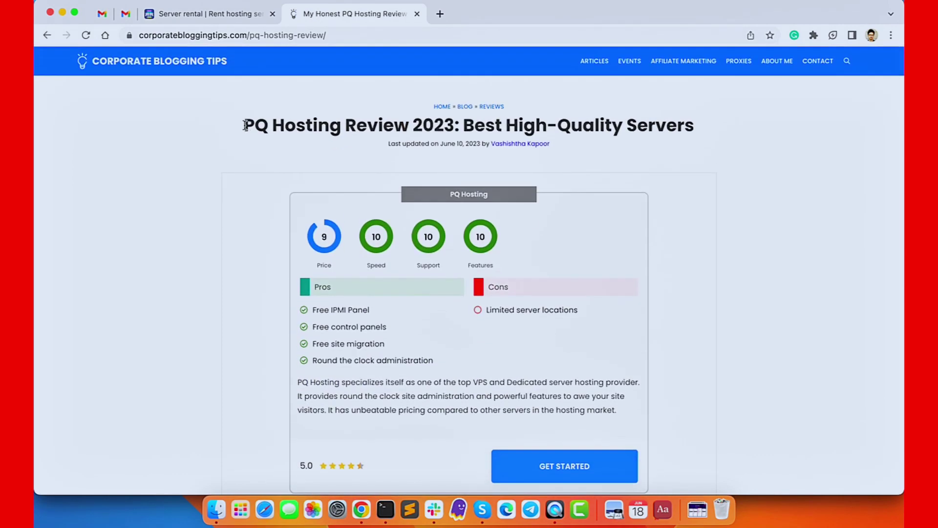
scroll(245, 125, "down", 2)
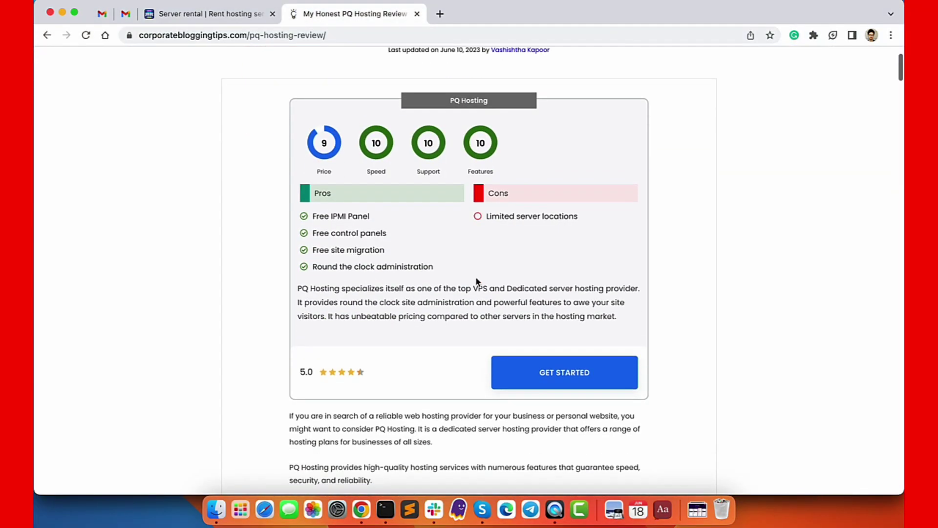
left_click(529, 368)
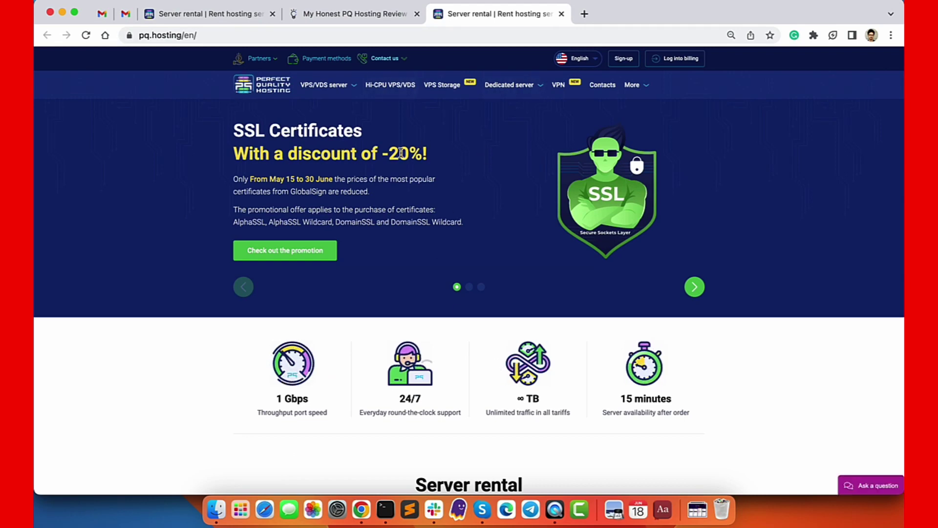
mouse_move(323, 91)
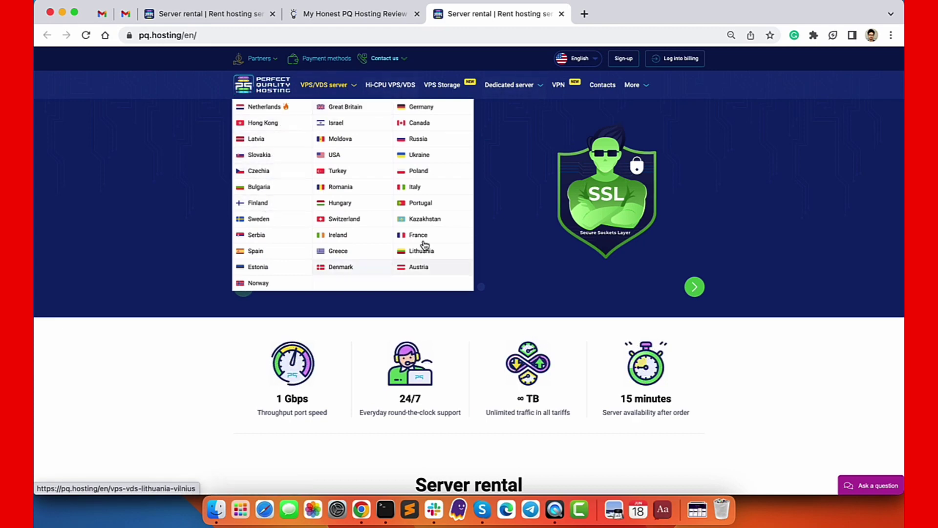
left_click(276, 114)
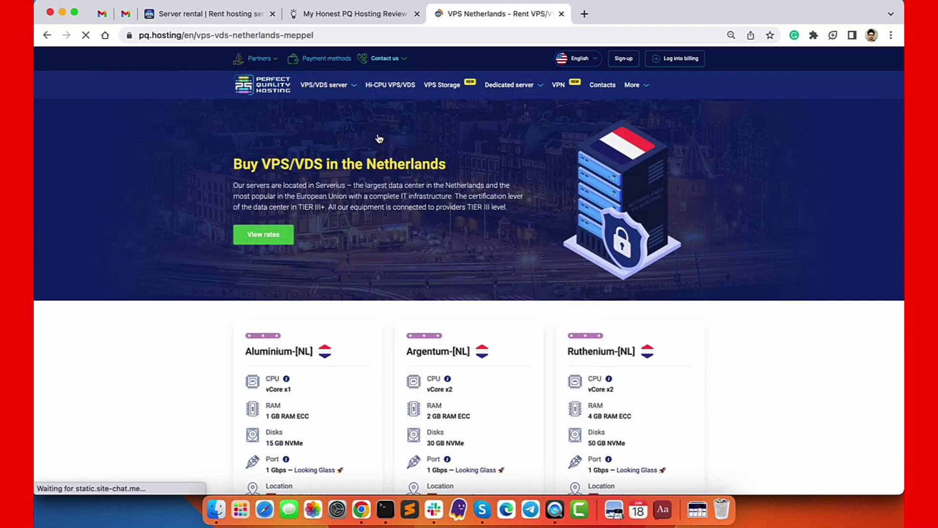
Step: Compare Aluminium prices for 1, 3, 6 and 12 months, then reset it to 1 month
scroll(379, 139, "down", 1)
scroll(379, 139, "down", 3)
scroll(377, 136, "up", 4)
left_click_drag(233, 164, 452, 165)
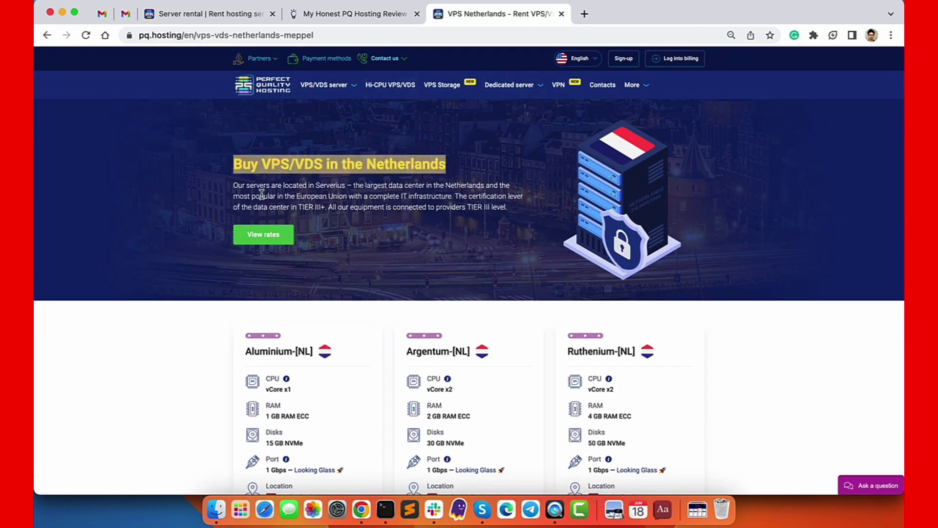
scroll(447, 204, "down", 5)
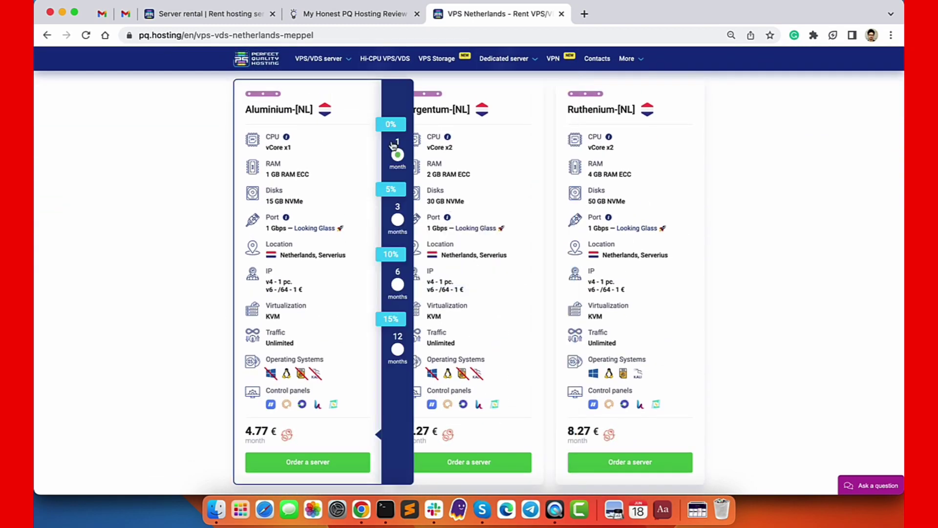
left_click(398, 284)
left_click(397, 154)
left_click(398, 220)
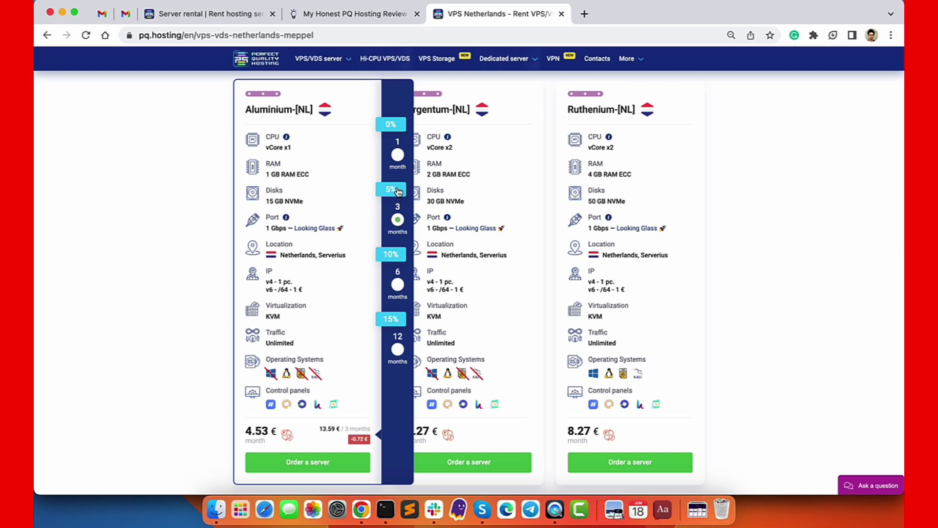
left_click(397, 349)
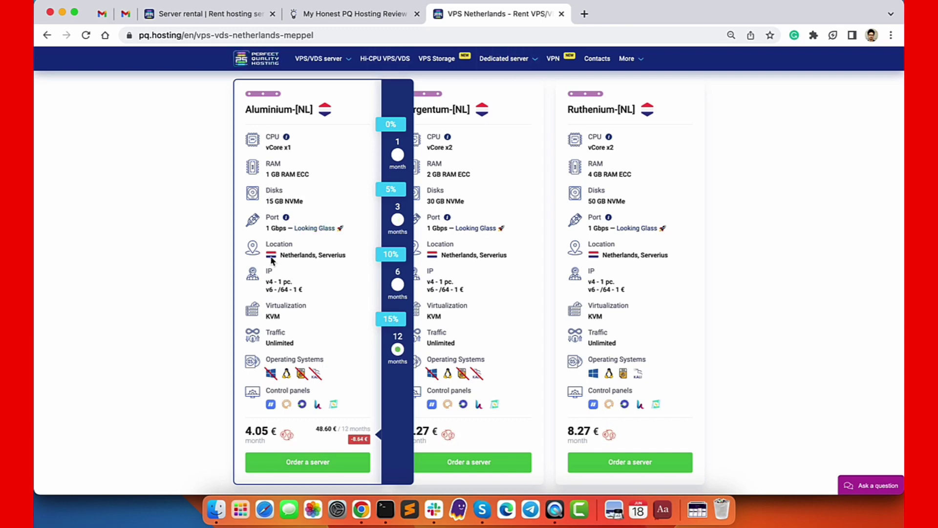
double_click(285, 342)
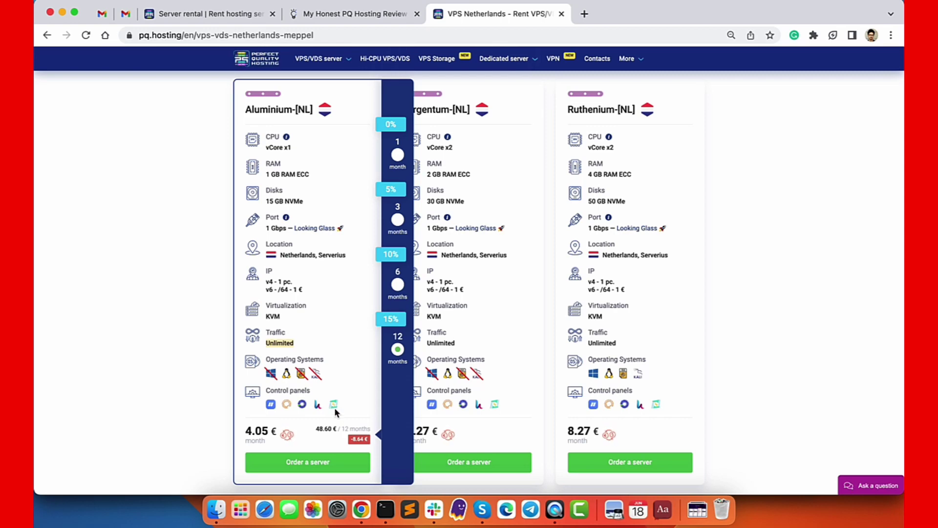
scroll(335, 409, "down", 1)
left_click(397, 140)
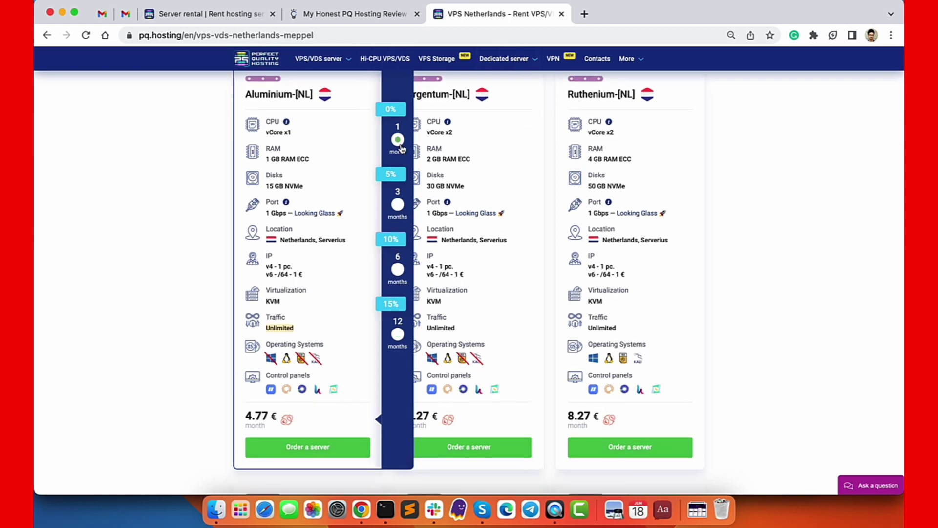
Step: Review Argentum's 2 GB RAM and 30 GB NVMe specs and set its period to 12 months
scroll(305, 331, "up", 2)
scroll(305, 330, "down", 2)
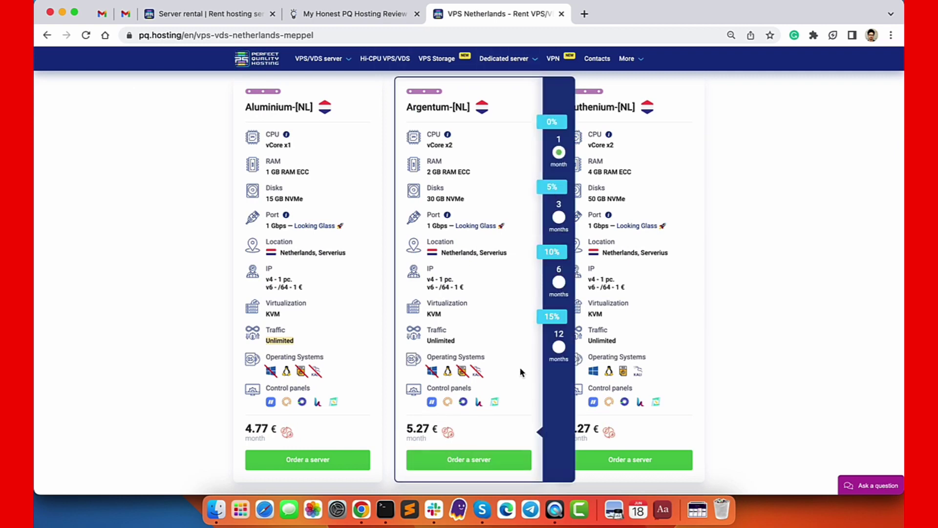
triple_click(433, 173)
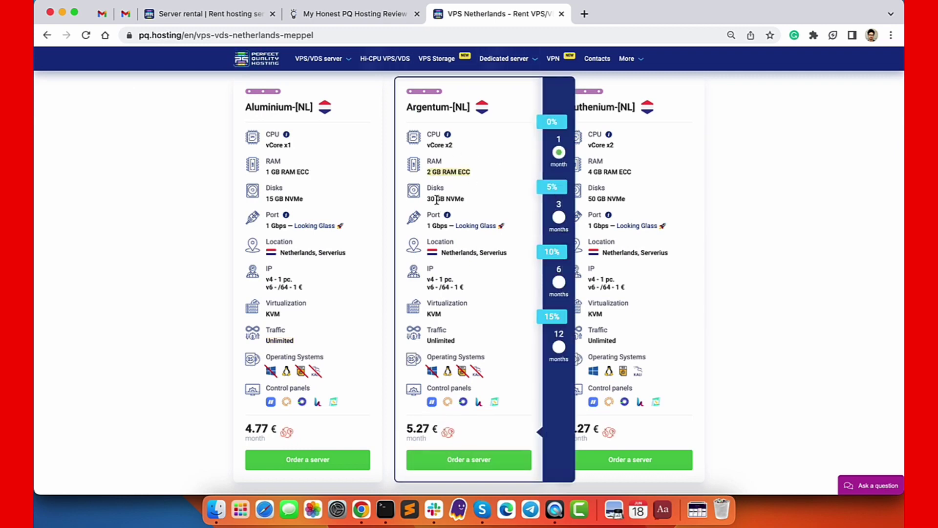
triple_click(436, 198)
left_click(557, 225)
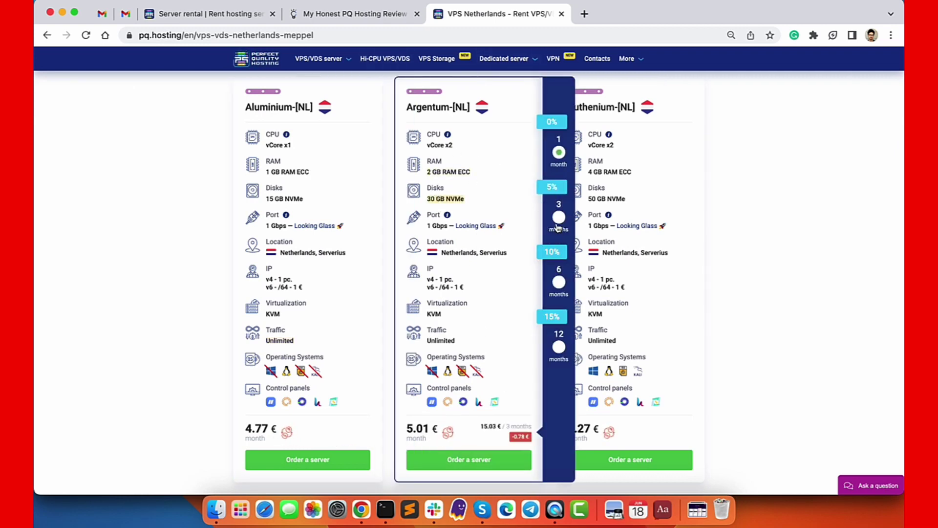
left_click(558, 282)
left_click(559, 346)
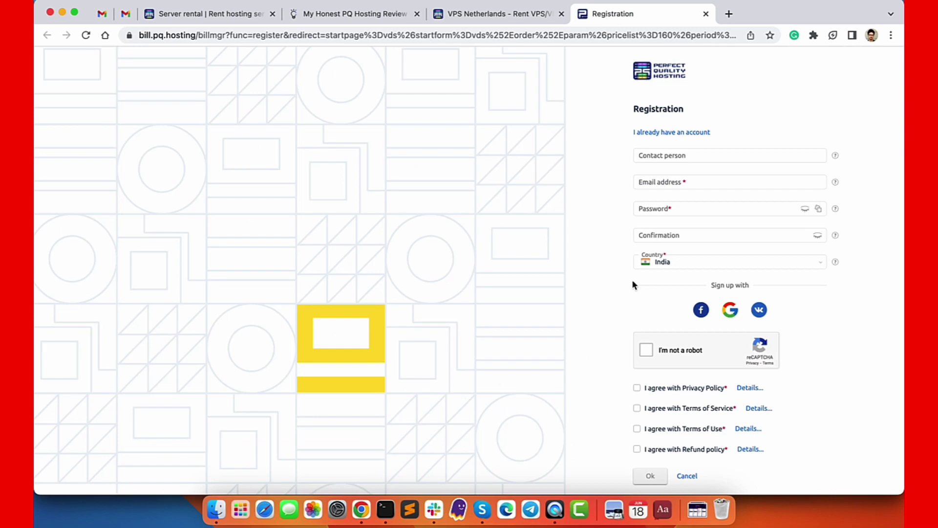
Step: Enter the contact person's name and e-mail, and accept Chrome's suggested strong password
left_click(671, 156)
type("Vashishtha")
key("Tab")
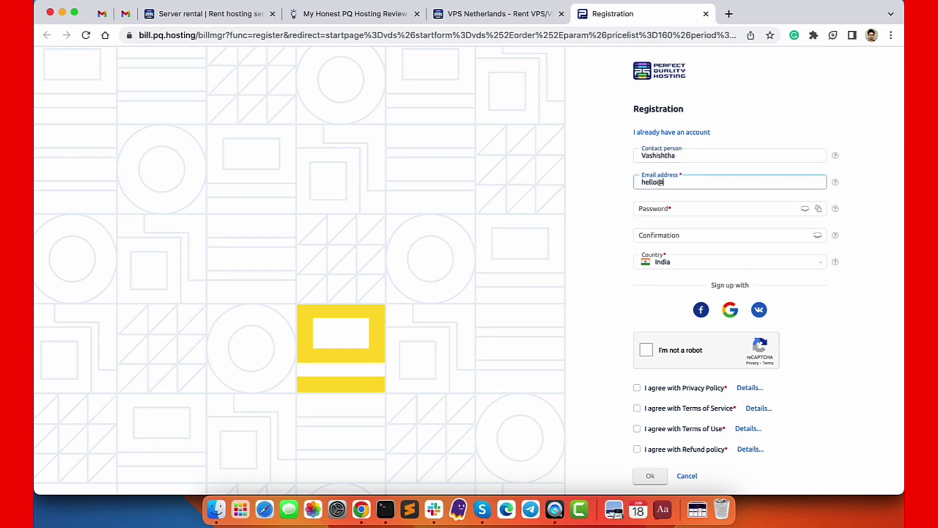
type("m")
key("Tab")
left_click(692, 281)
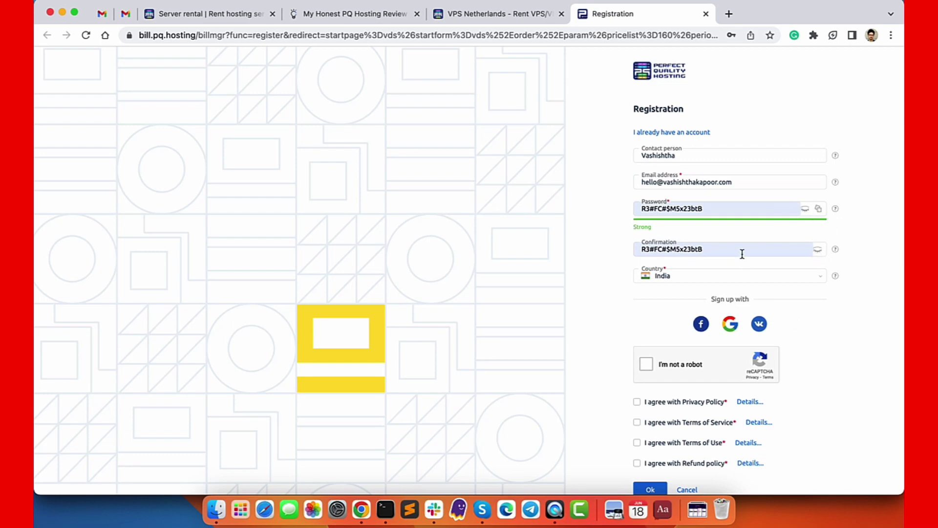
left_click(801, 209)
left_click(787, 233)
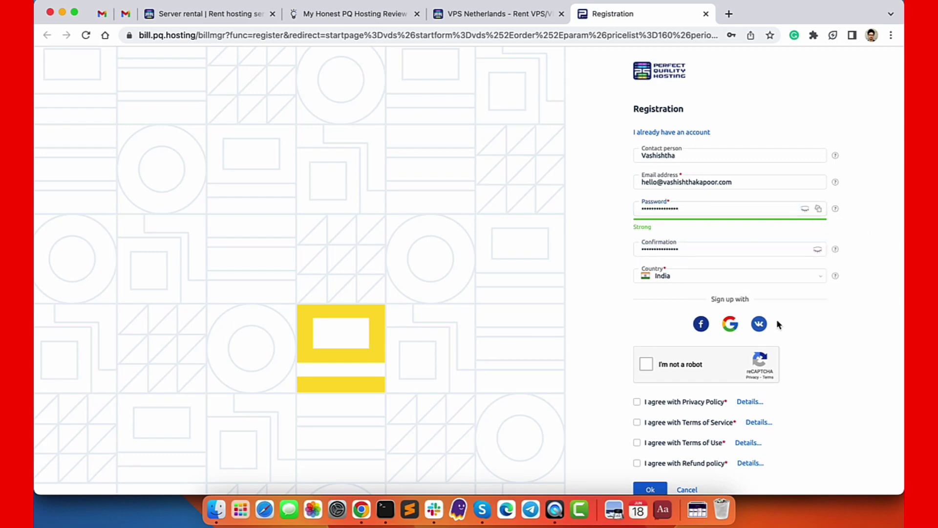
Step: Pass the reCAPTCHA check and read the full refund policy details
left_click(646, 364)
scroll(656, 371, "down", 3)
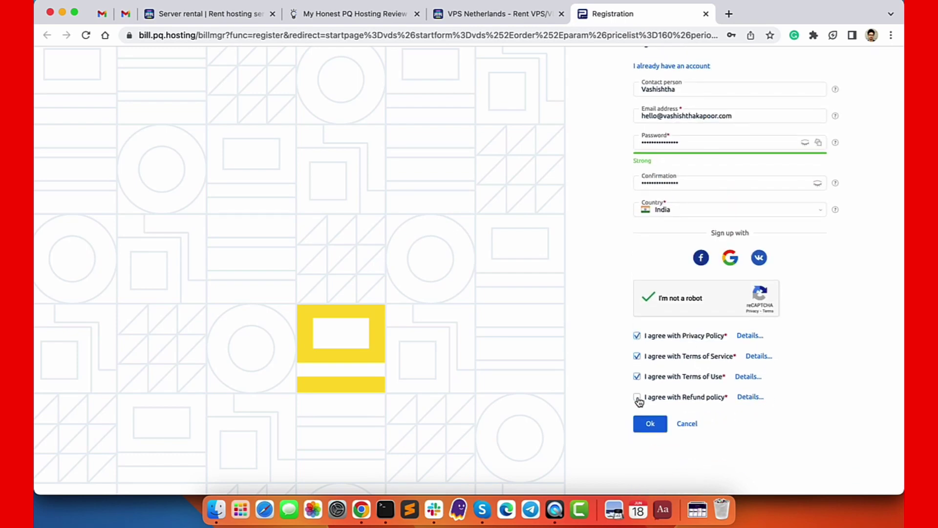
left_click(748, 397)
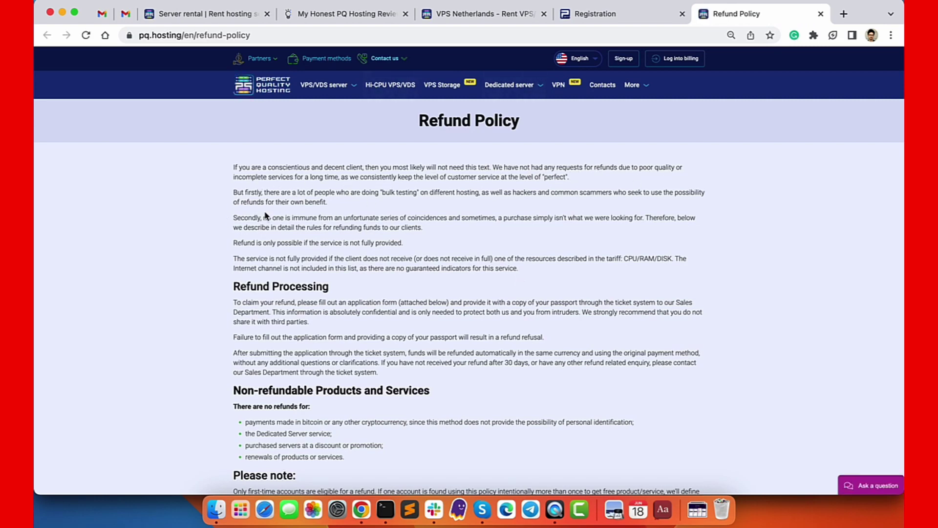
scroll(271, 220, "down", 15)
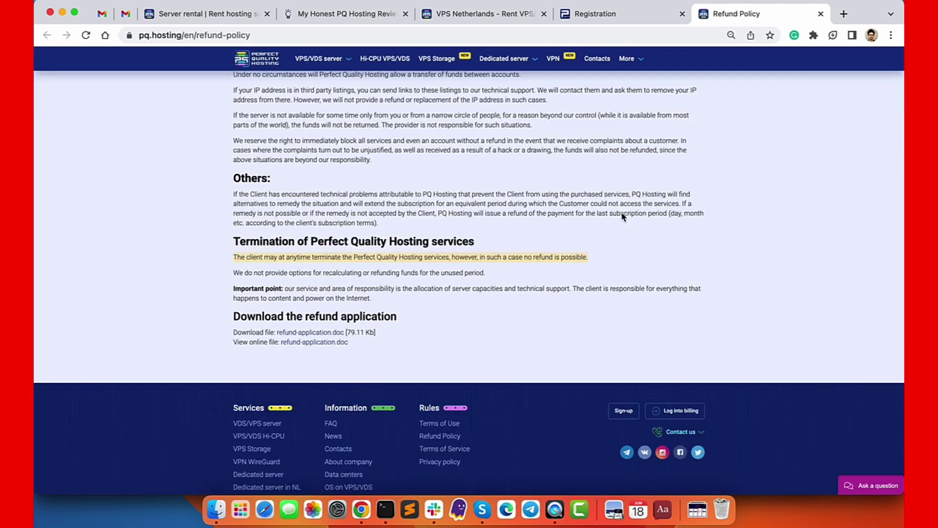
left_click(820, 14)
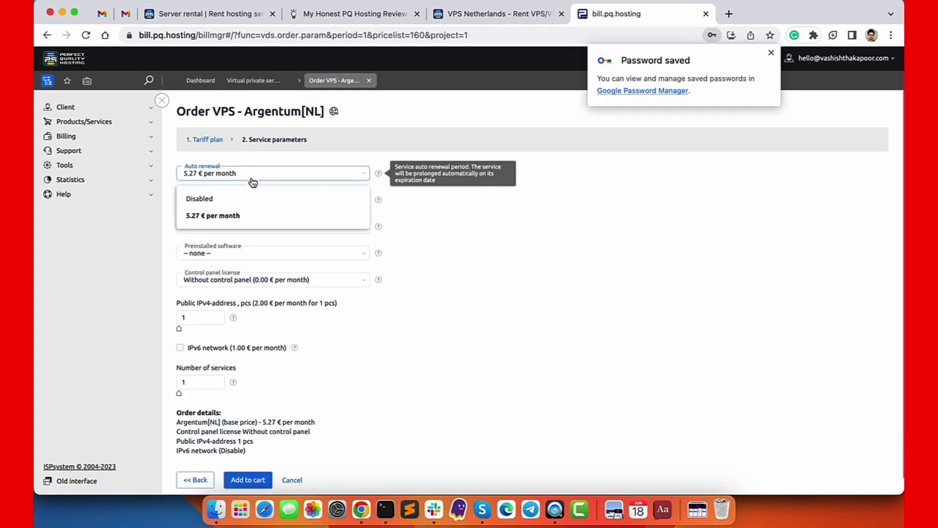
Step: Turn auto renewal off and start the domain name, checking dynadot.com in a new tab
left_click(234, 218)
left_click(225, 174)
left_click(223, 199)
left_click(236, 201)
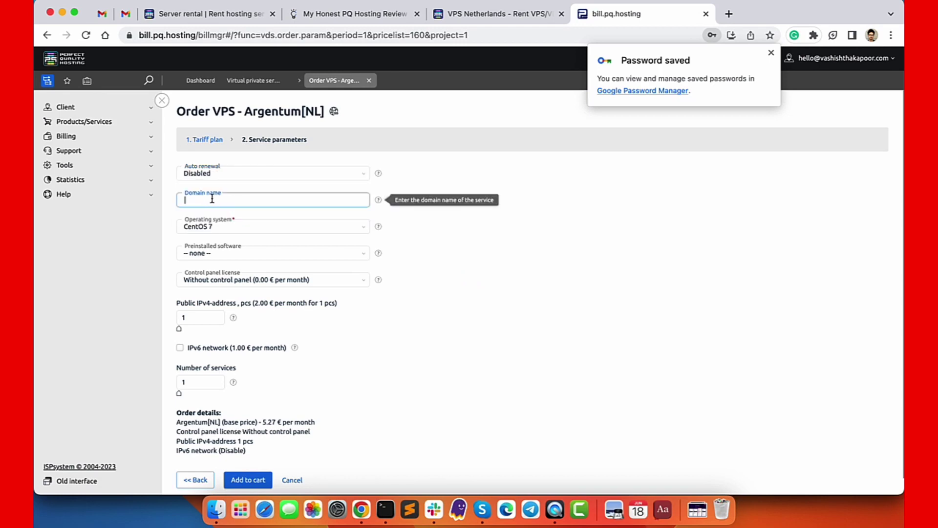
left_click(729, 14)
type("dynadot.com")
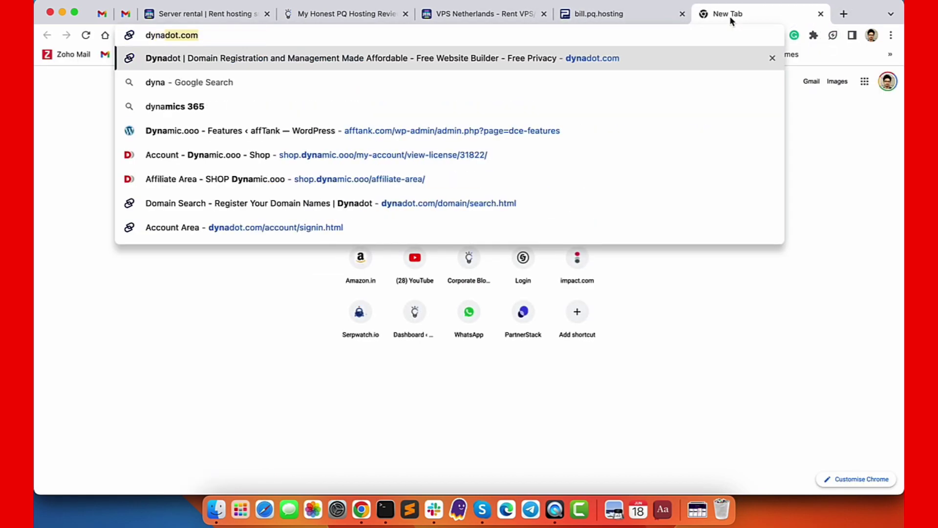
key("Return")
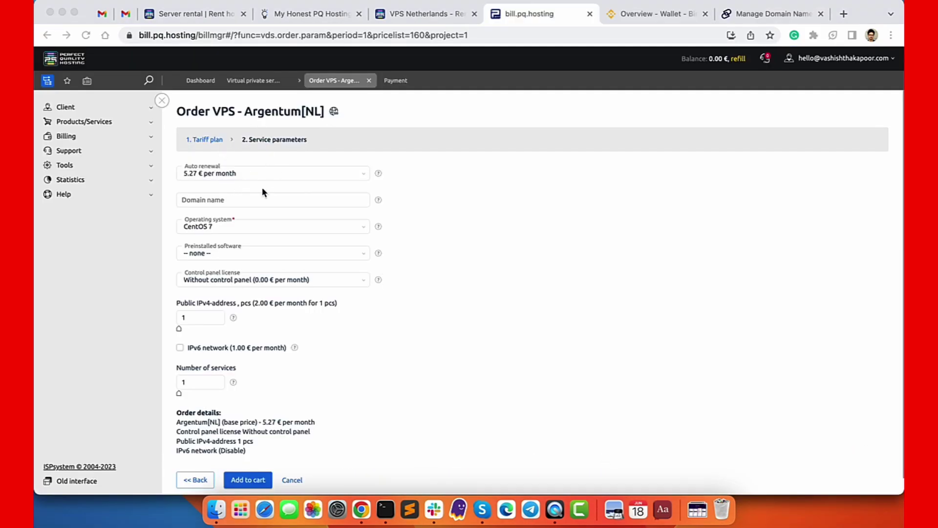
left_click(218, 199)
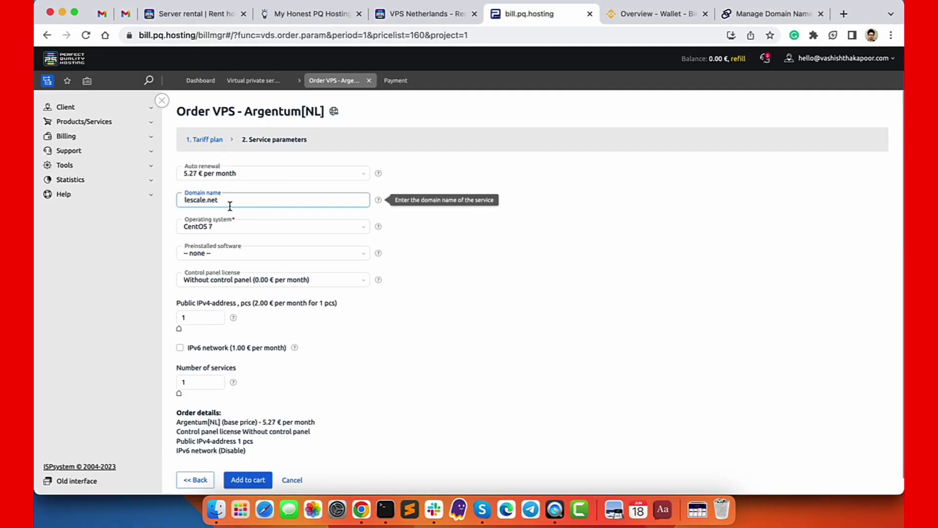
Step: Choose Ubuntu 22.04 as the operating system with no preinstalled software
left_click(230, 228)
scroll(241, 308, "down", 6)
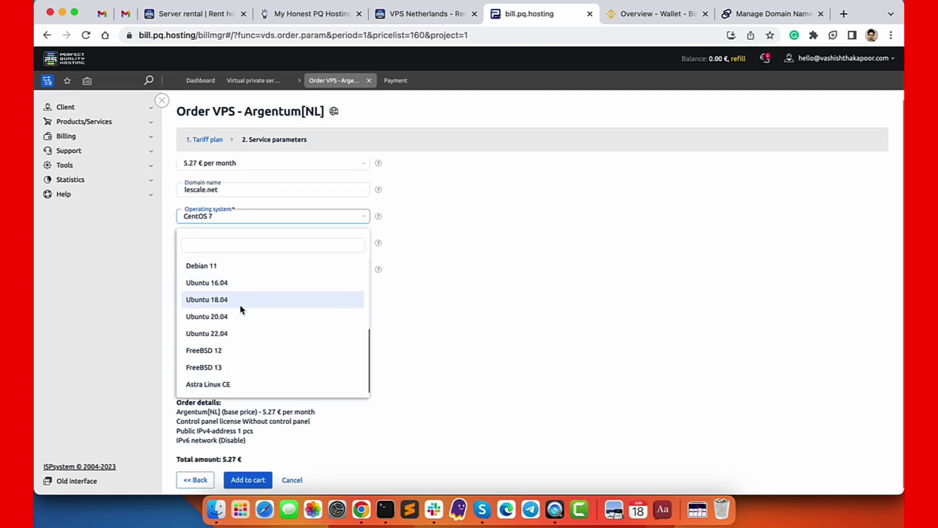
scroll(236, 293, "up", 2)
scroll(237, 293, "down", 2)
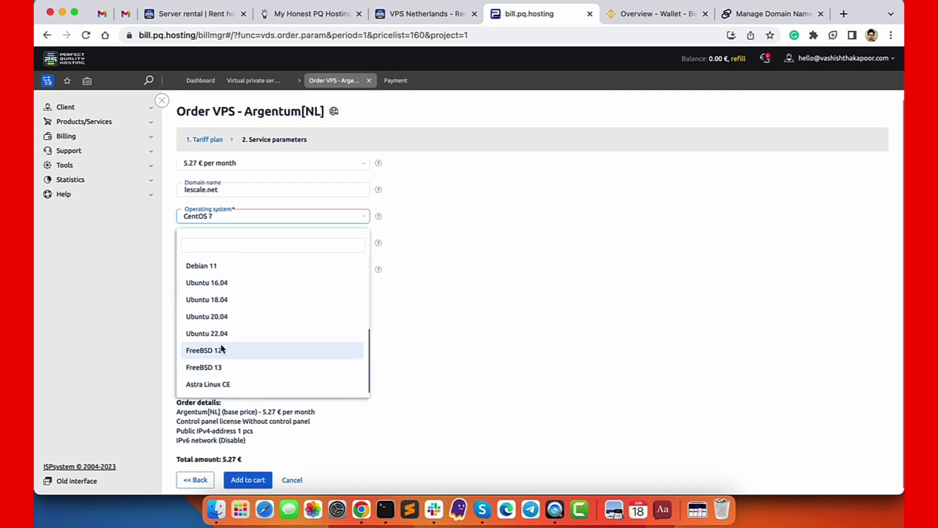
scroll(246, 324, "up", 6)
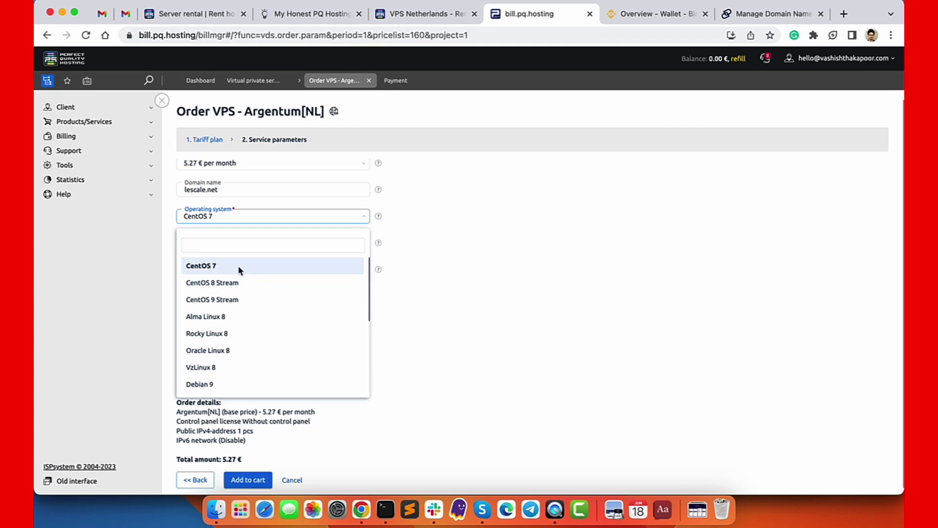
scroll(244, 288, "down", 6)
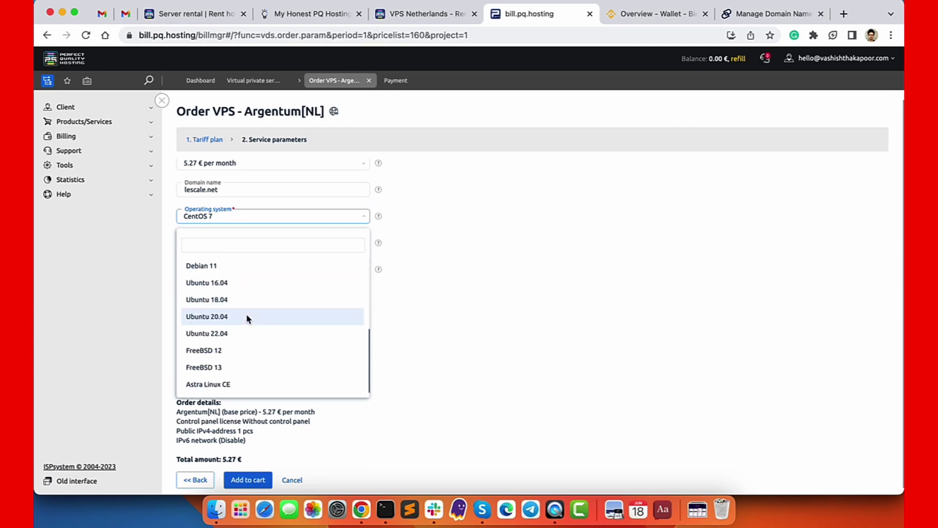
left_click(217, 332)
left_click(214, 241)
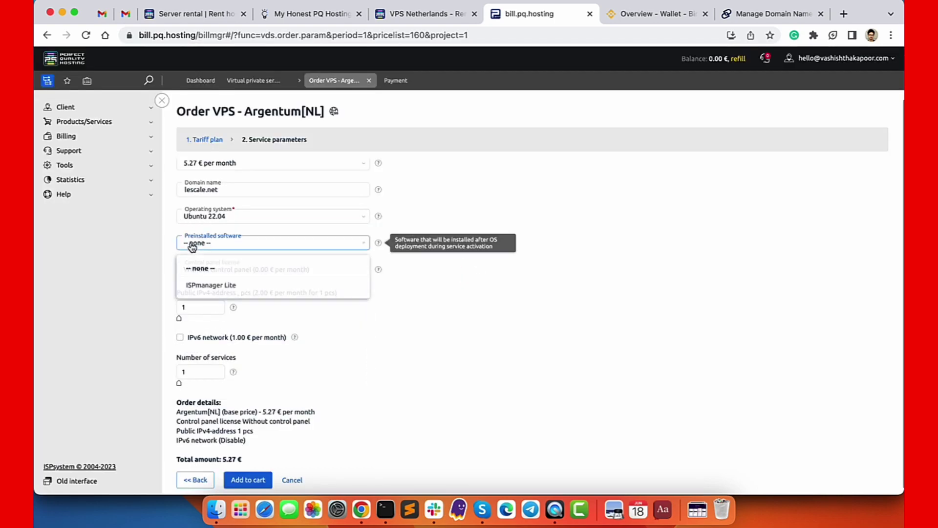
left_click(200, 266)
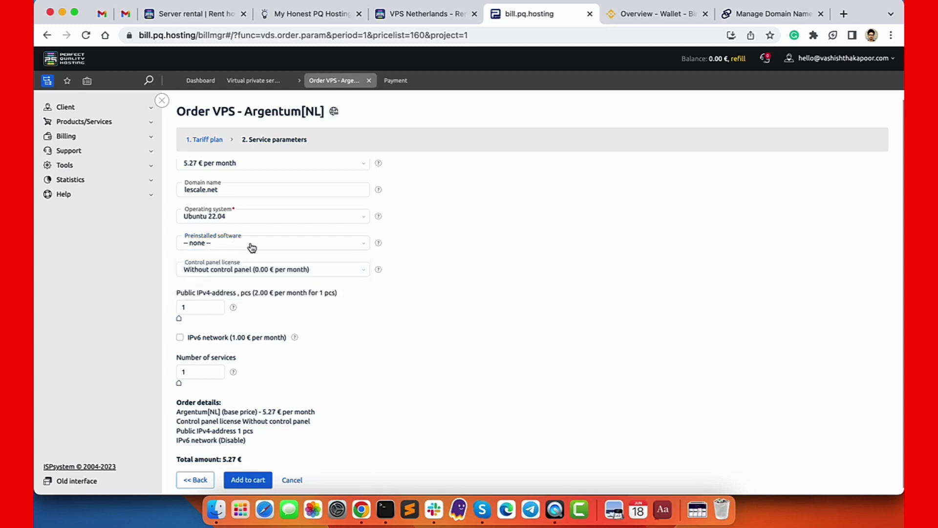
Step: Select the free CyberPanel licence, review the order details, and add the VPS to the cart
left_click(249, 272)
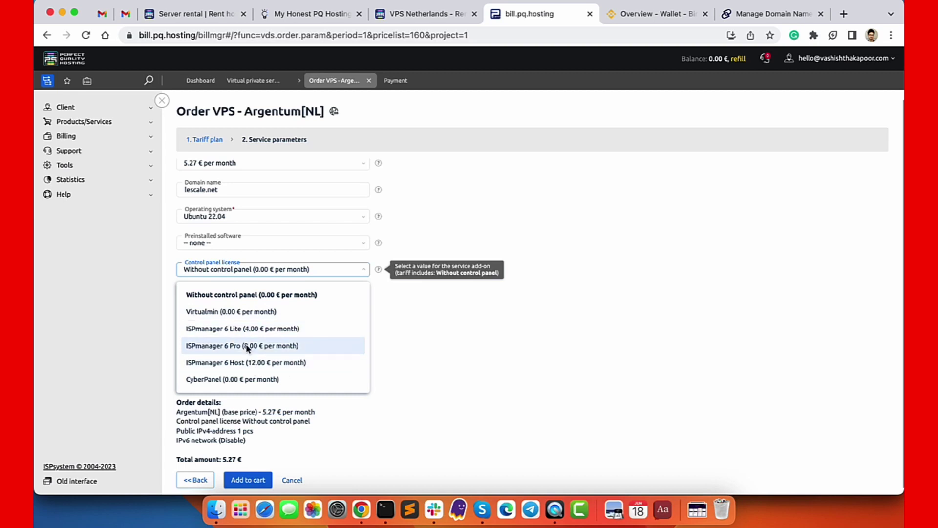
left_click(307, 381)
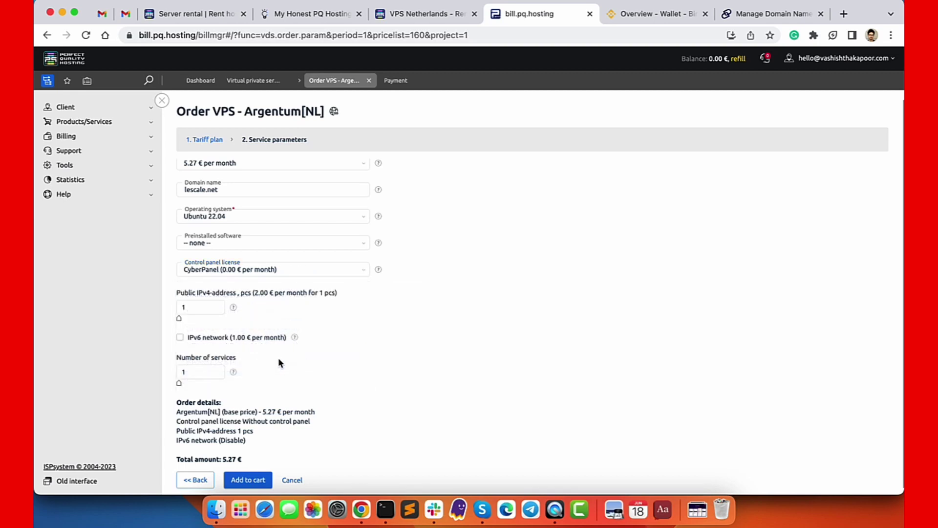
scroll(267, 336, "down", 1)
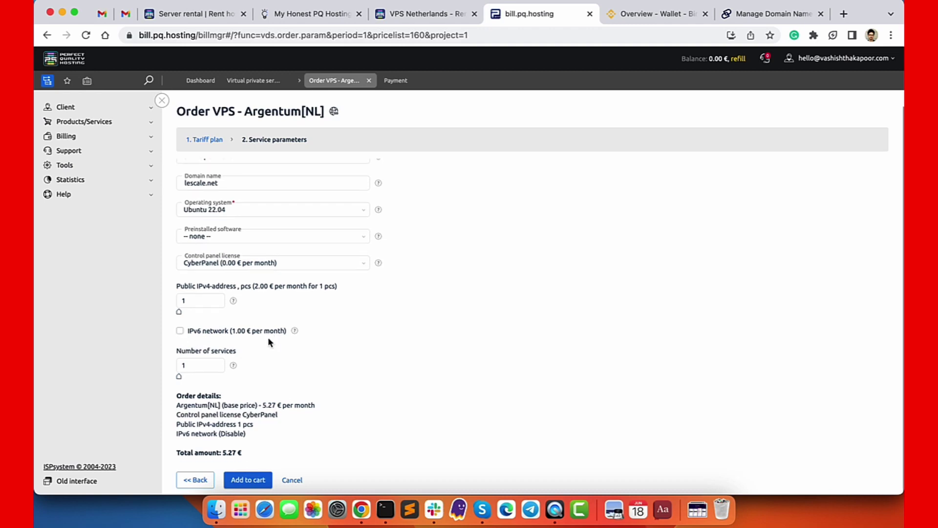
left_click_drag(177, 405, 322, 405)
left_click_drag(177, 414, 282, 419)
left_click_drag(178, 424, 260, 424)
left_click_drag(180, 435, 260, 437)
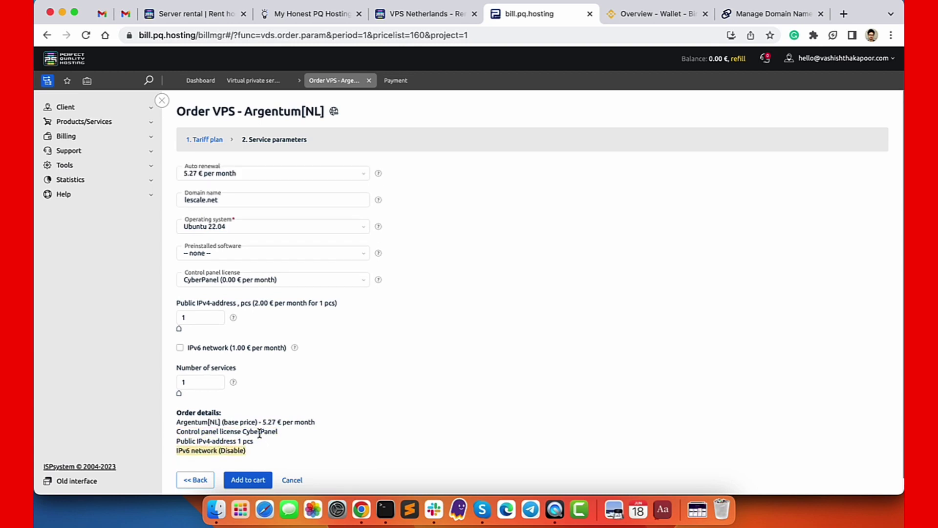
left_click(248, 481)
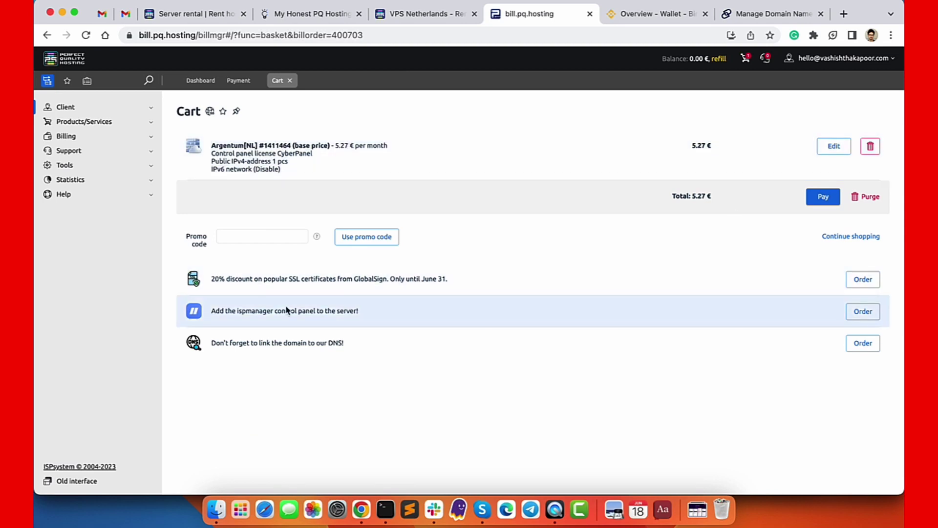
Step: Pay the cart with a 15.00 € top-up using Bitcoin
left_click(823, 196)
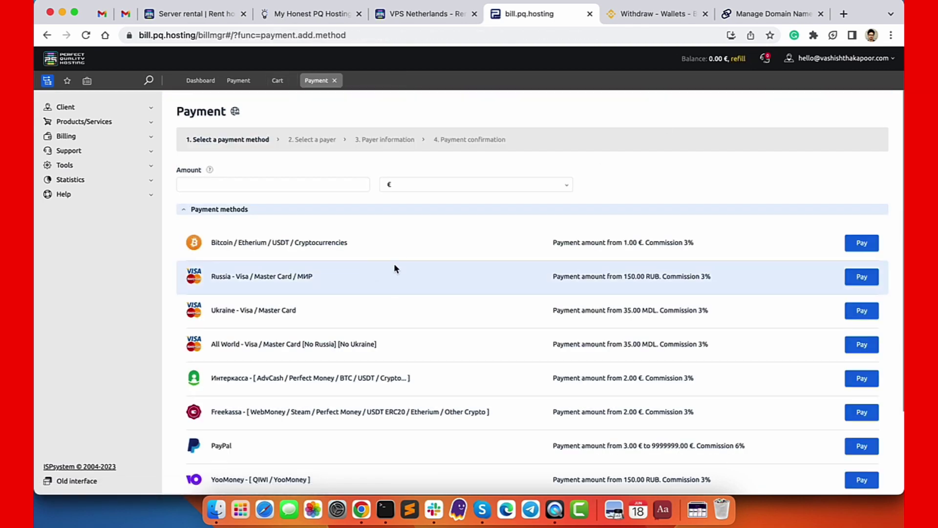
left_click(864, 250)
left_click(227, 189)
type("15.00")
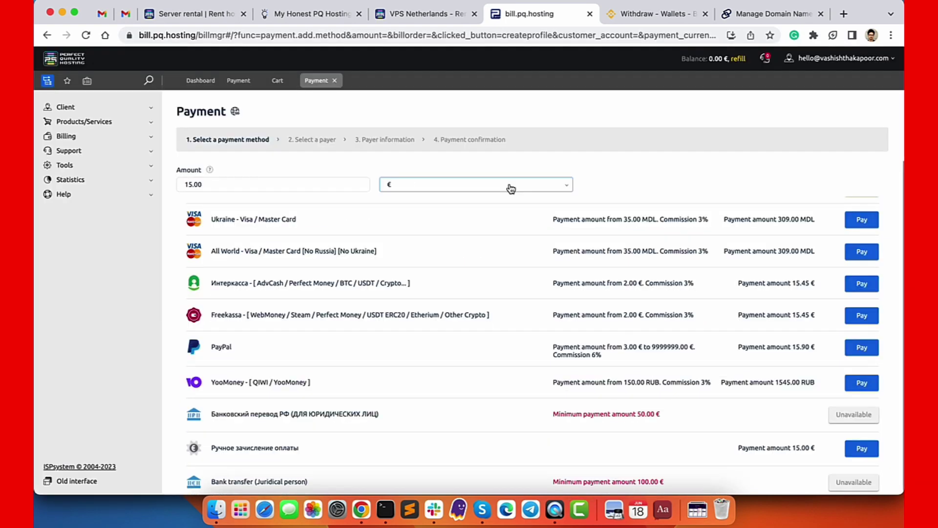
left_click(509, 186)
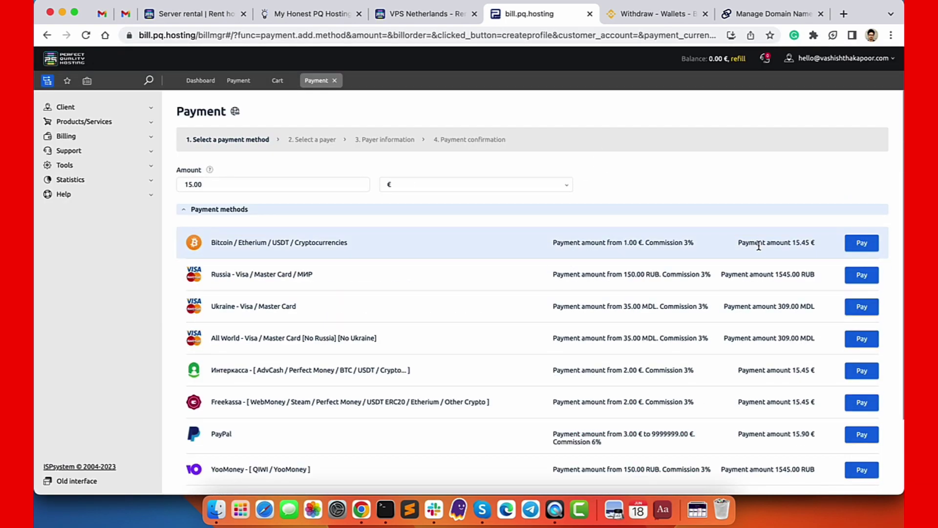
left_click(861, 243)
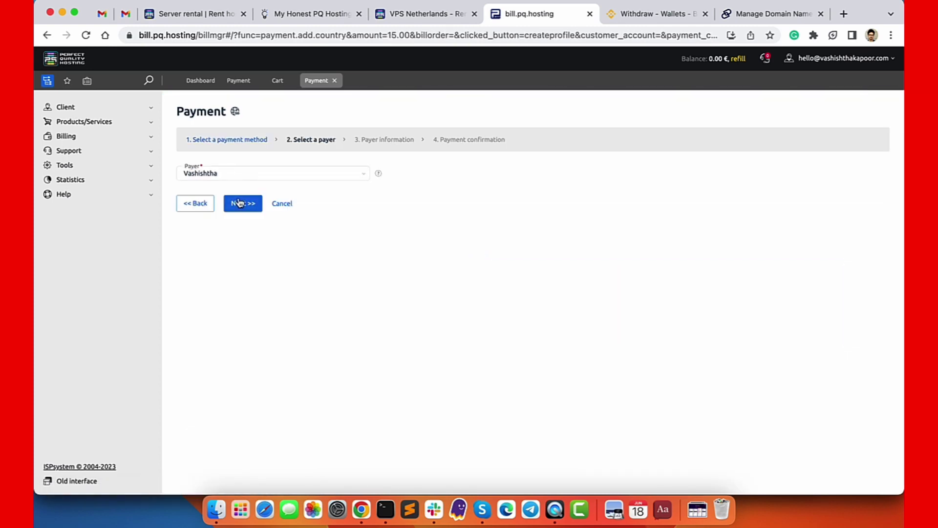
Step: Confirm the payer, proceed to the NOWPayments invoice, and copy its BTC address
left_click(241, 205)
left_click(251, 304)
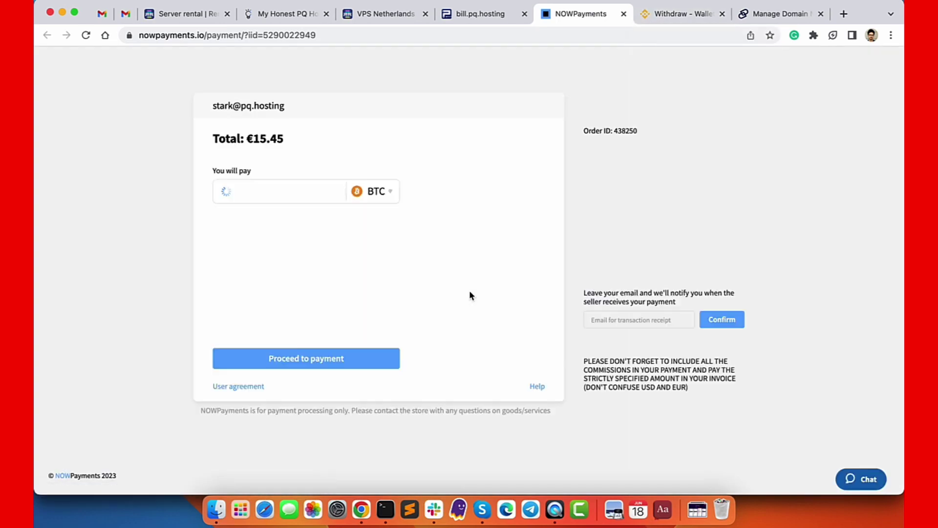
left_click(337, 355)
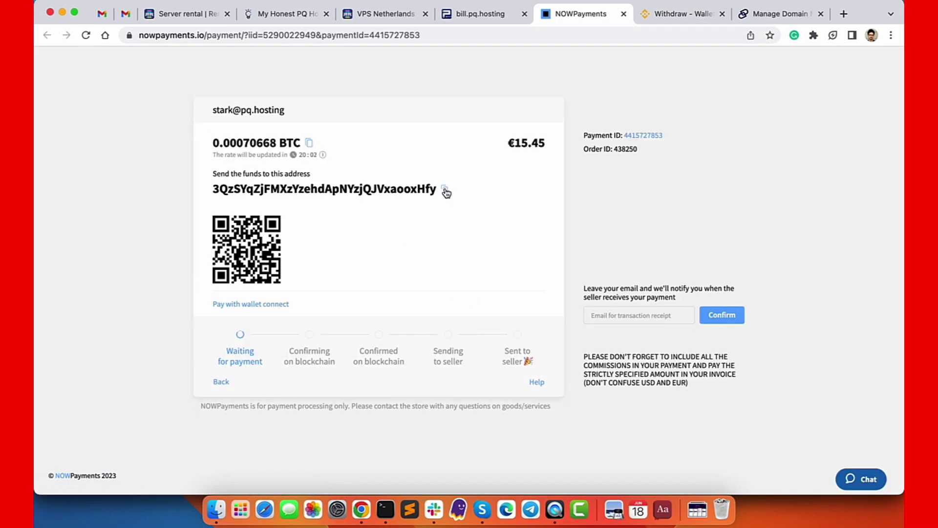
left_click(446, 190)
left_click(664, 15)
Step: Paste the NOWPayments address and the exact BTC amount into the Binance withdrawal form
triple_click(352, 182)
key("cmd+v")
left_click(582, 14)
left_click(694, 10)
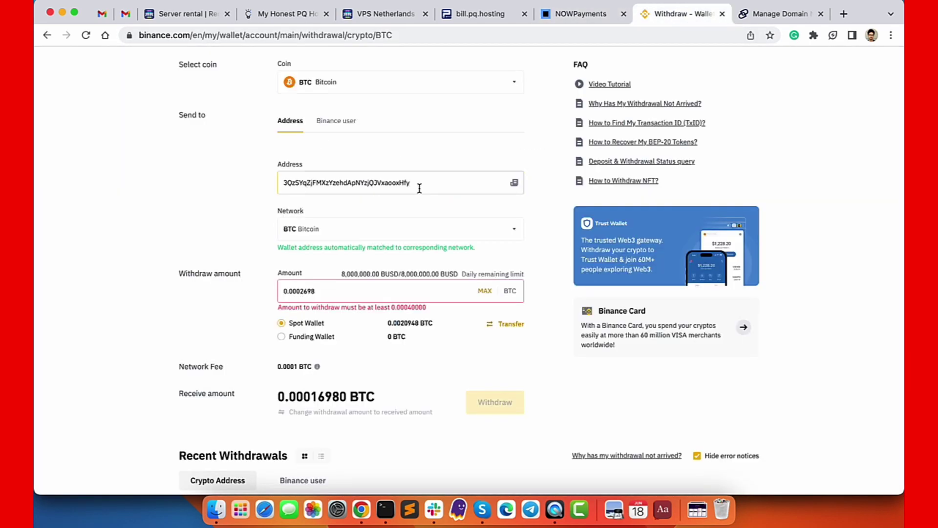
triple_click(315, 292)
key("cmd+v")
left_click(562, 430)
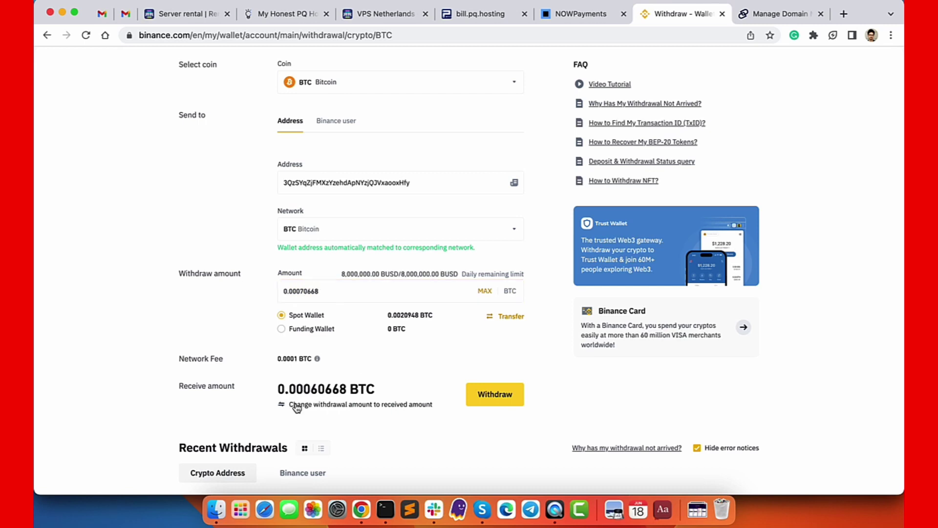
Step: Adjust the amount to 0.00080668 BTC, check it against the invoice, and submit the withdrawal
left_click(304, 291)
key("BackSpace")
type("8")
left_click(399, 357)
key("super+f")
key("super+v")
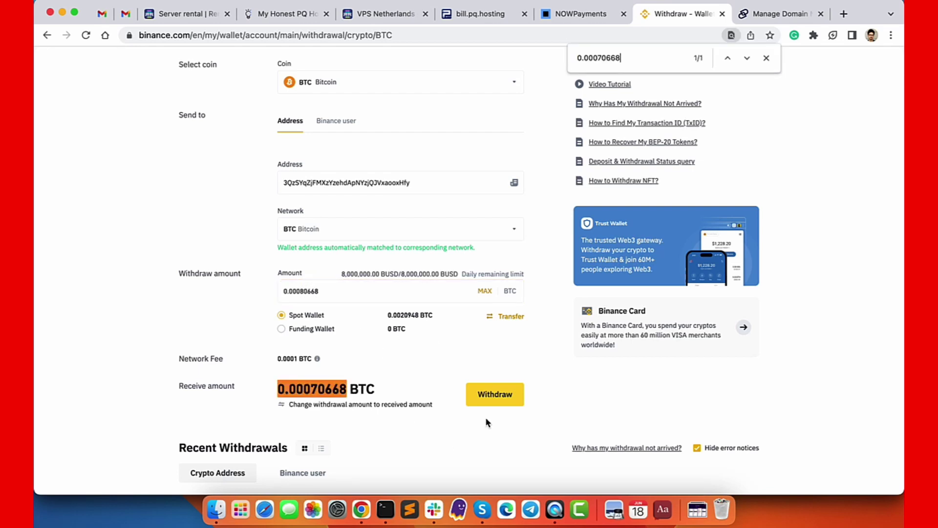
left_click(495, 398)
left_click(584, 13)
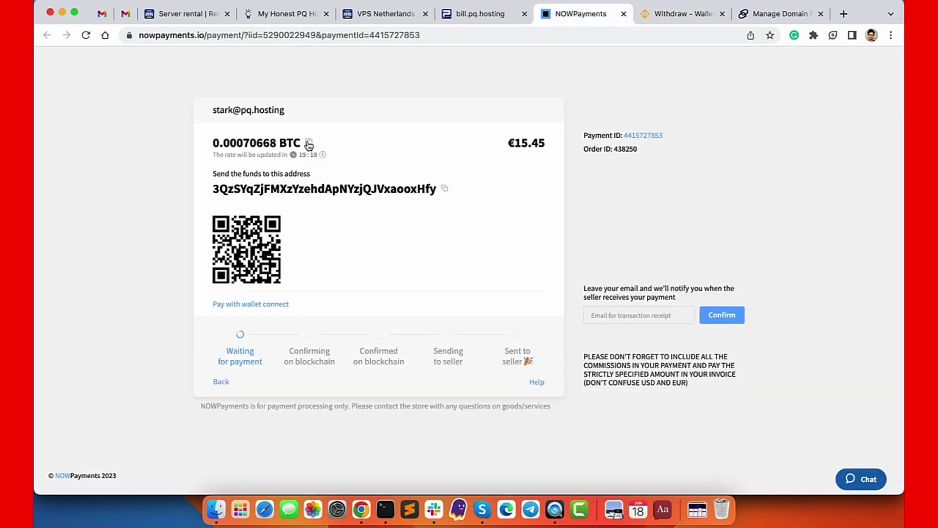
left_click(696, 12)
left_click(497, 397)
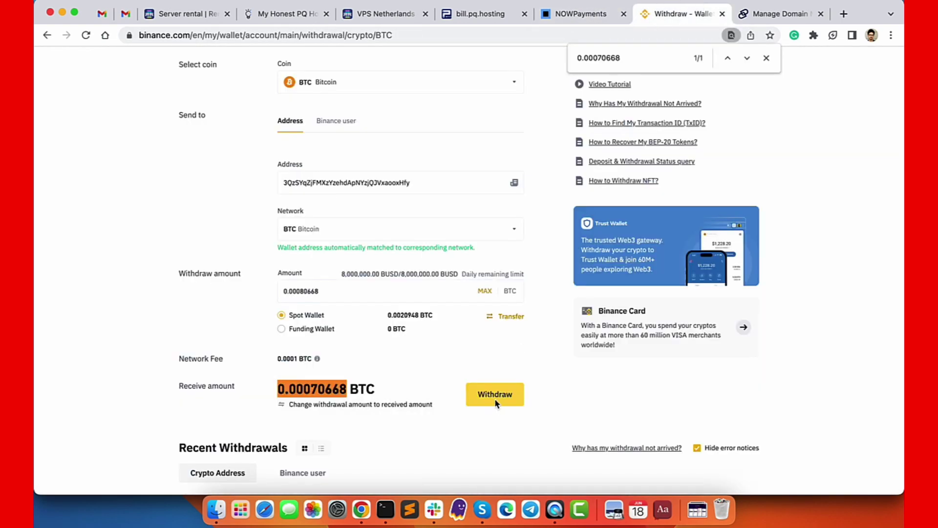
Step: Confirm the withdrawal details and enter the emailed verification code
scroll(567, 427, "down", 2)
scroll(567, 427, "up", 1)
left_click(508, 381)
left_click(459, 340)
left_click(538, 178)
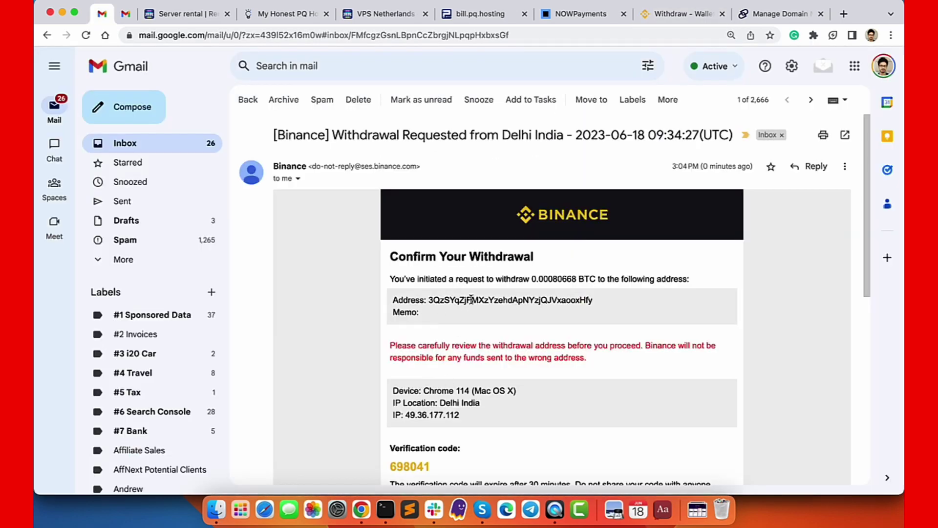
scroll(474, 417, "down", 2)
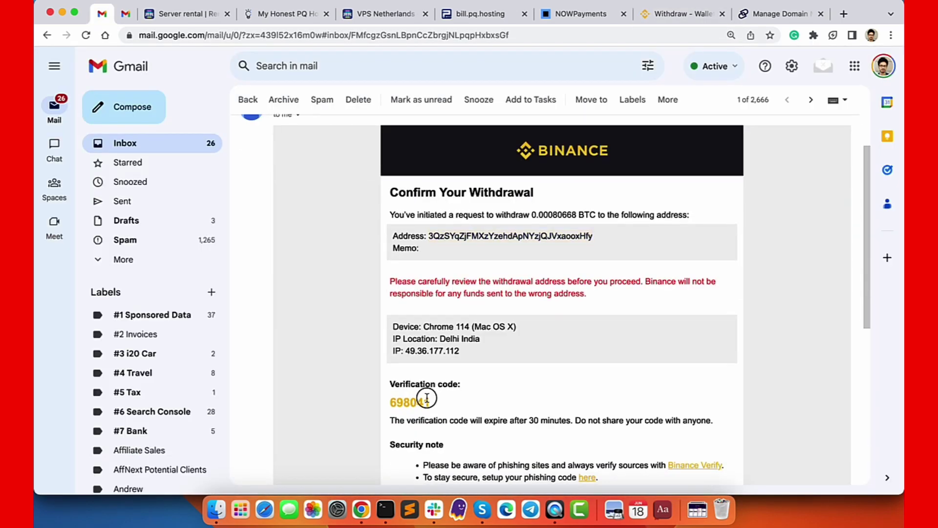
double_click(410, 398)
left_click(670, 13)
left_click(427, 177)
key("super+v")
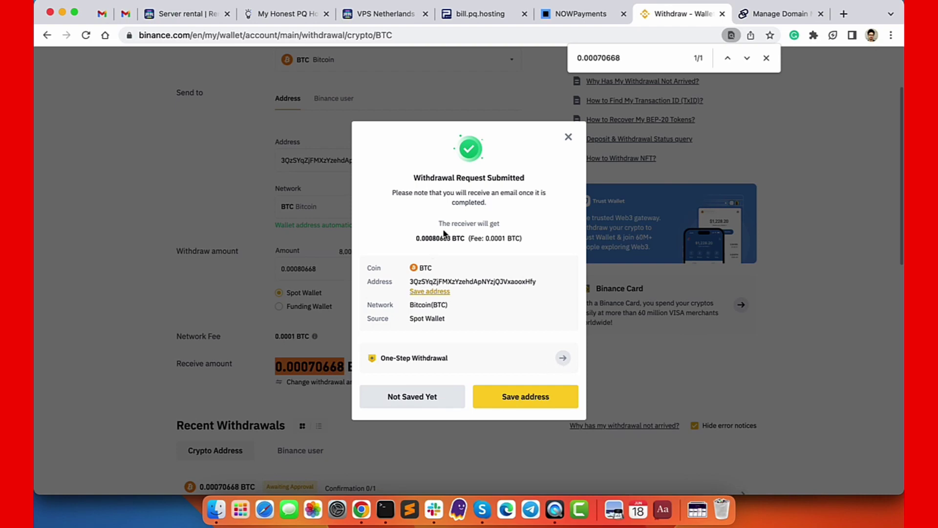
Step: Check the NOWPayments invoice for the payment status
left_click(581, 14)
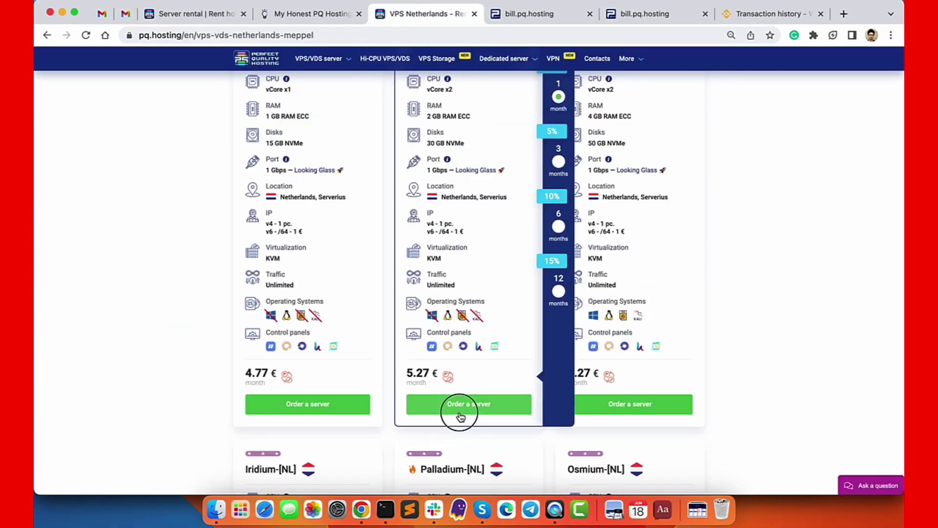
Step: Order an Argentum[NL] server for lescale.net with Ubuntu 22.04 and CyberPanel, adding it to the cart
left_click(450, 409)
left_click(224, 202)
type("lescale.net")
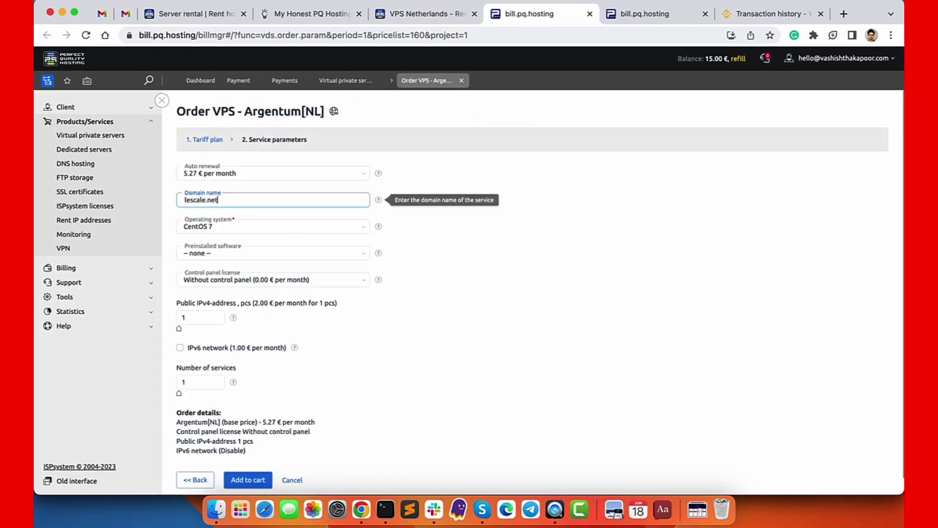
left_click(205, 229)
scroll(236, 343, "down", 5)
left_click(236, 374)
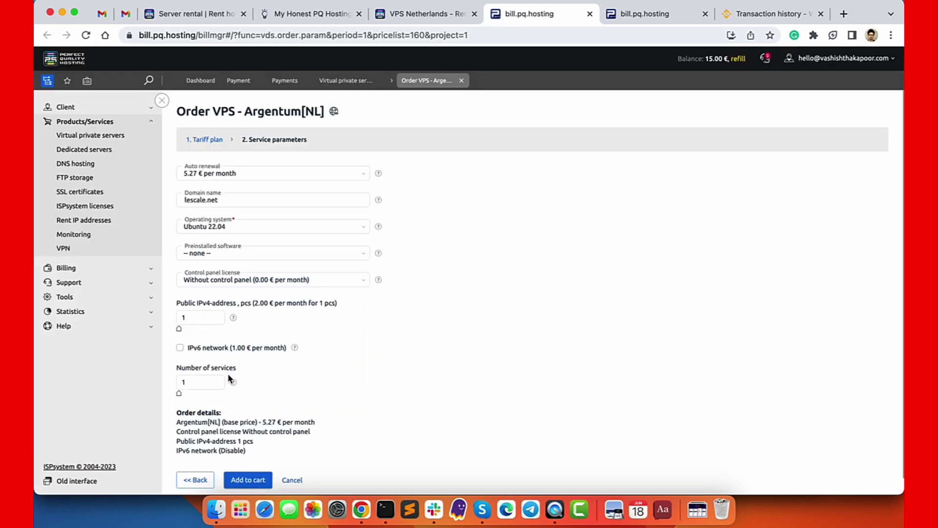
left_click(293, 279)
scroll(252, 377, "down", 1)
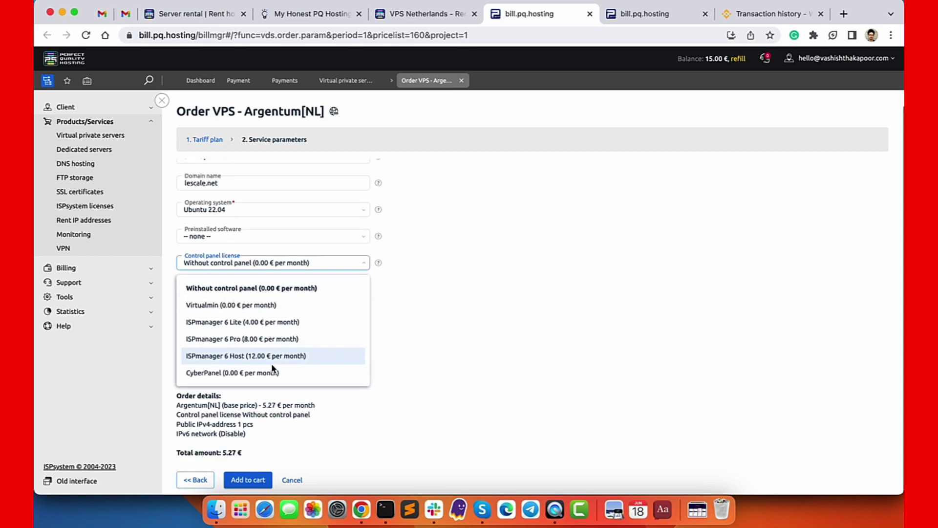
left_click(251, 374)
left_click(247, 479)
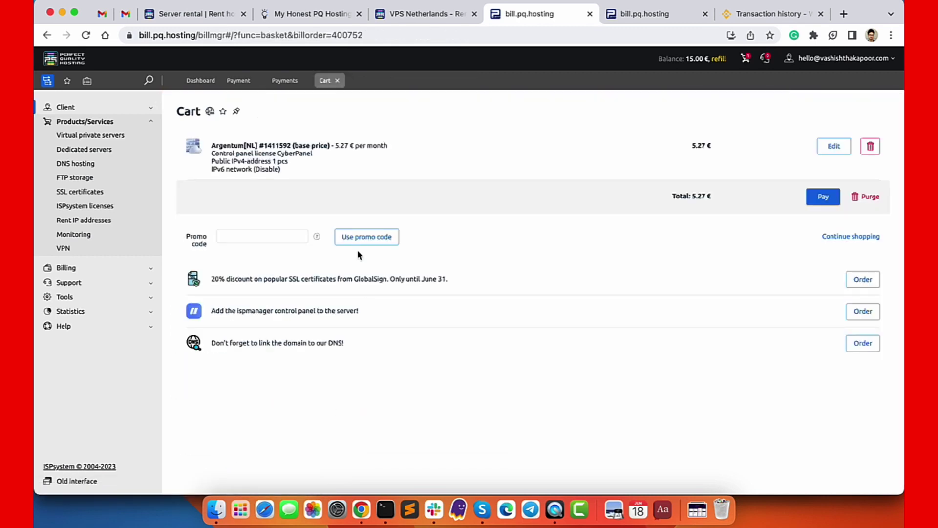
Step: Note the 15.00 € balance and turn off auto renewal on the cart item
left_click_drag(685, 58, 710, 59)
left_click(822, 201)
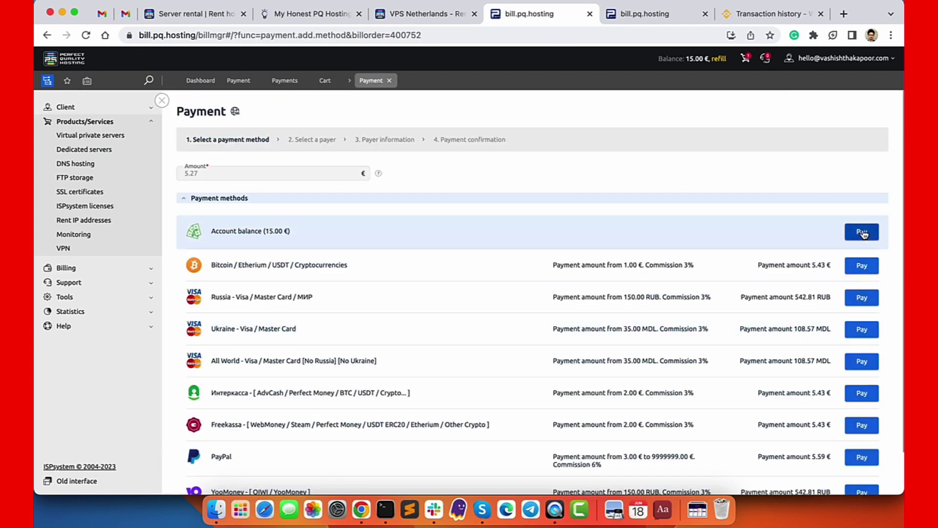
left_click(325, 80)
left_click(833, 146)
left_click(273, 136)
left_click(200, 160)
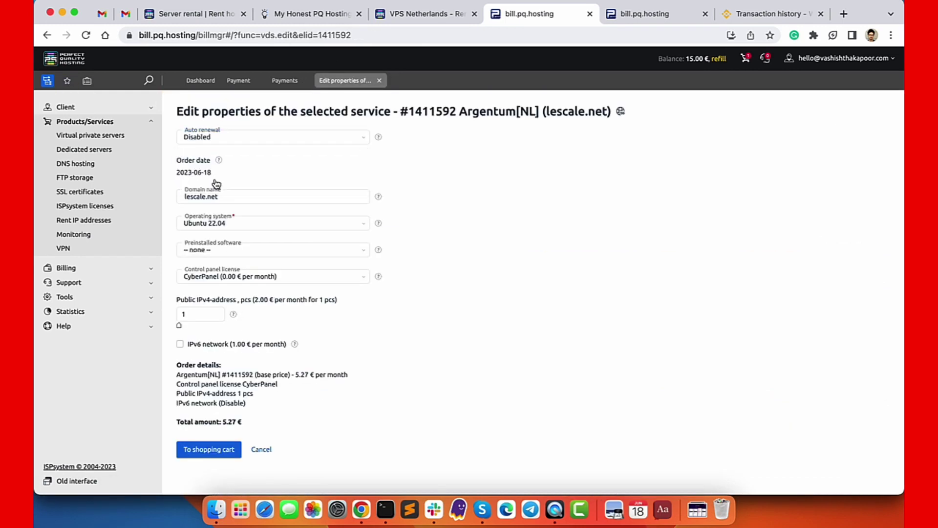
left_click(212, 450)
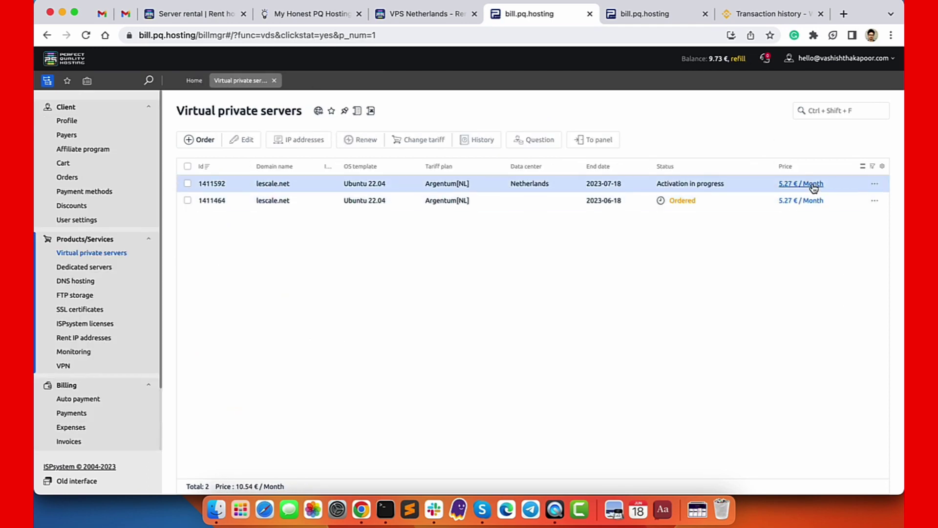
Step: Open Instructions from the lescale.net server's action menu in the virtual servers list
left_click(686, 186)
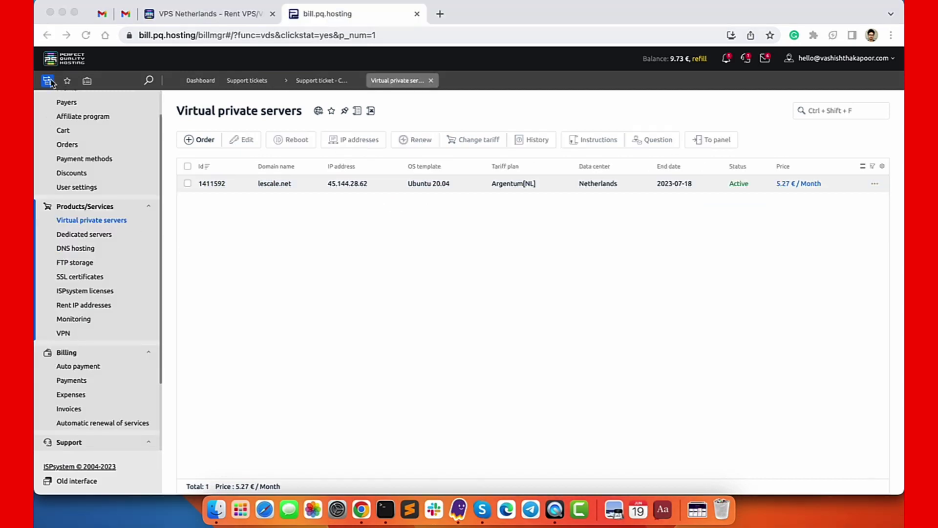
left_click(76, 225)
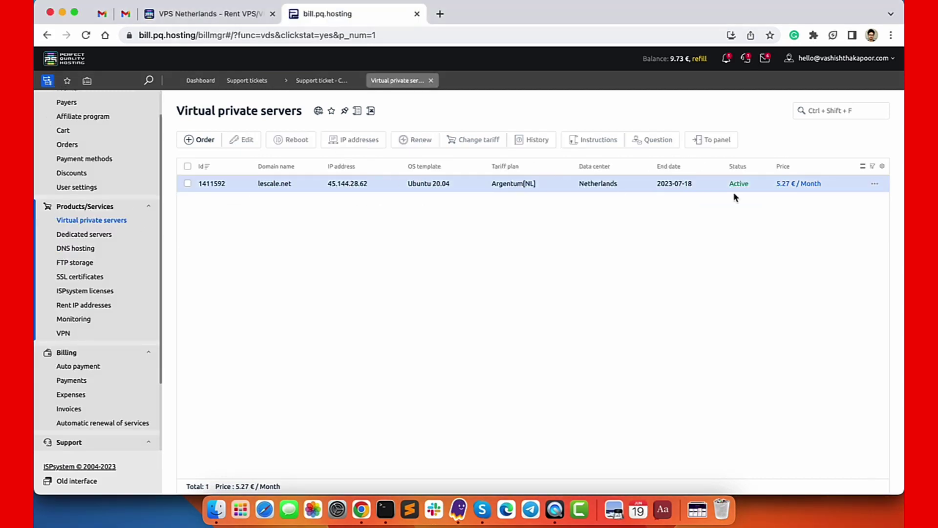
left_click(658, 185)
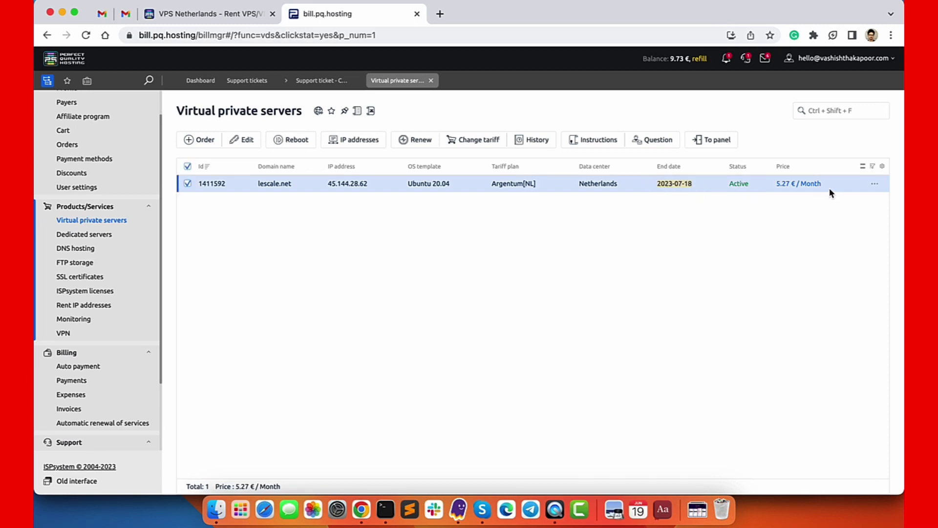
left_click(874, 184)
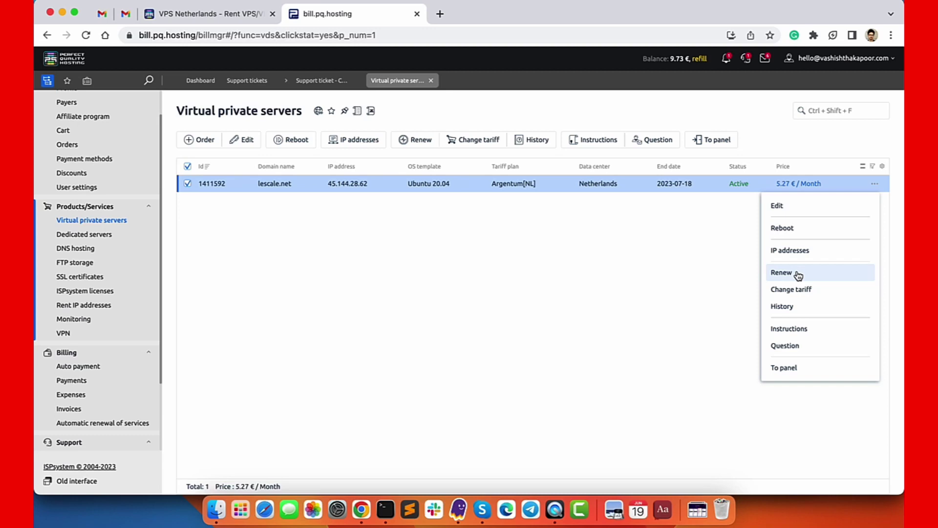
left_click(187, 184)
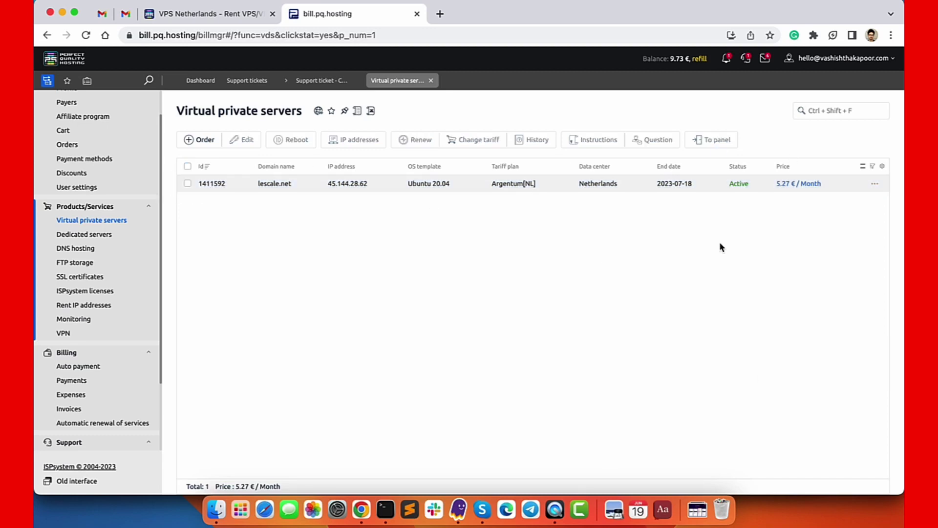
left_click(875, 184)
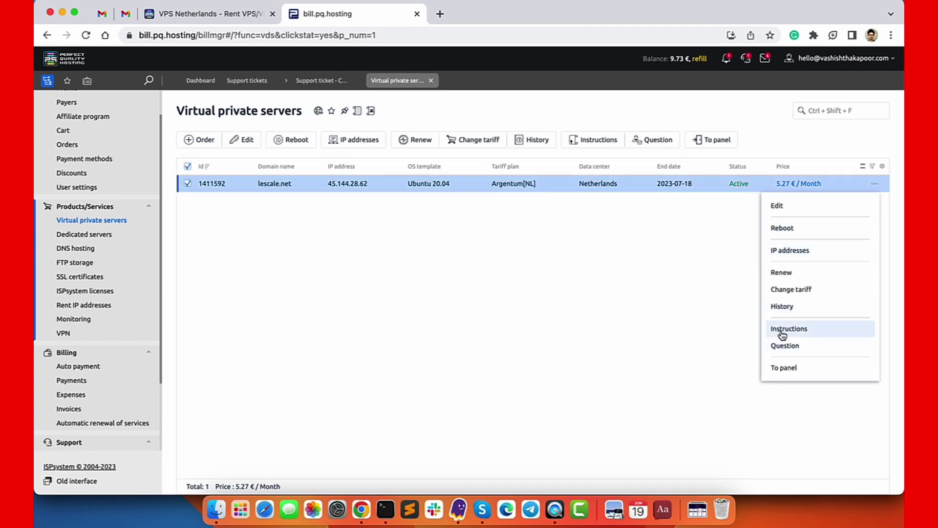
left_click(785, 335)
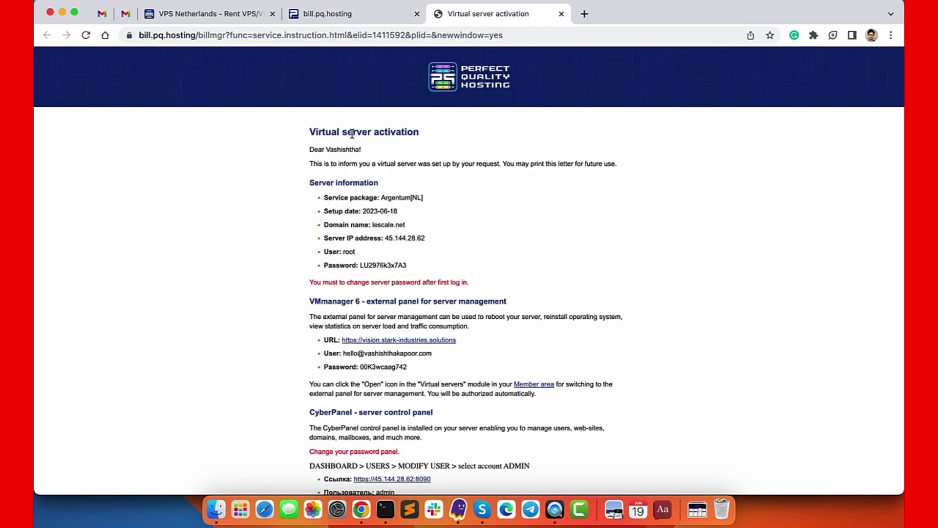
Step: Select the root password and VMmanager login details in the activation letter
double_click(399, 238)
double_click(369, 266)
left_click_drag(322, 282, 468, 282)
scroll(468, 281, "down", 3)
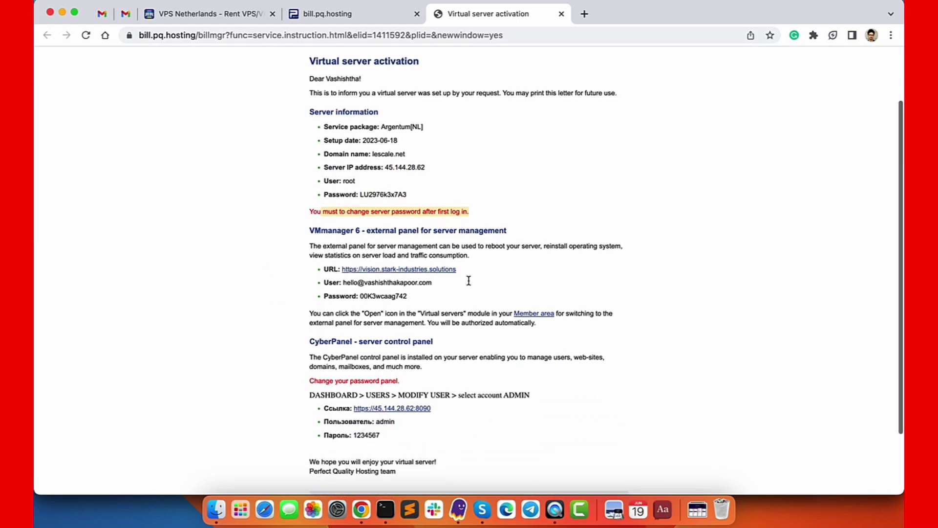
left_click_drag(309, 227, 498, 299)
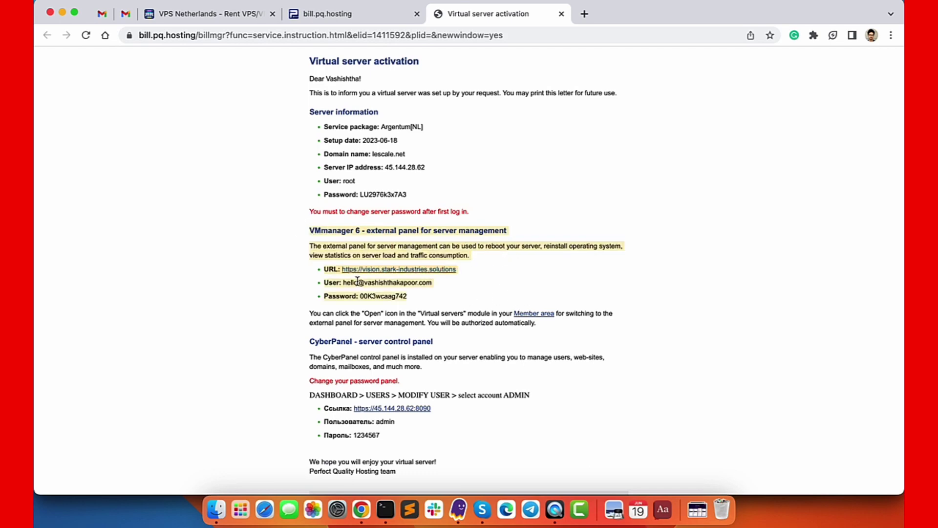
left_click(341, 13)
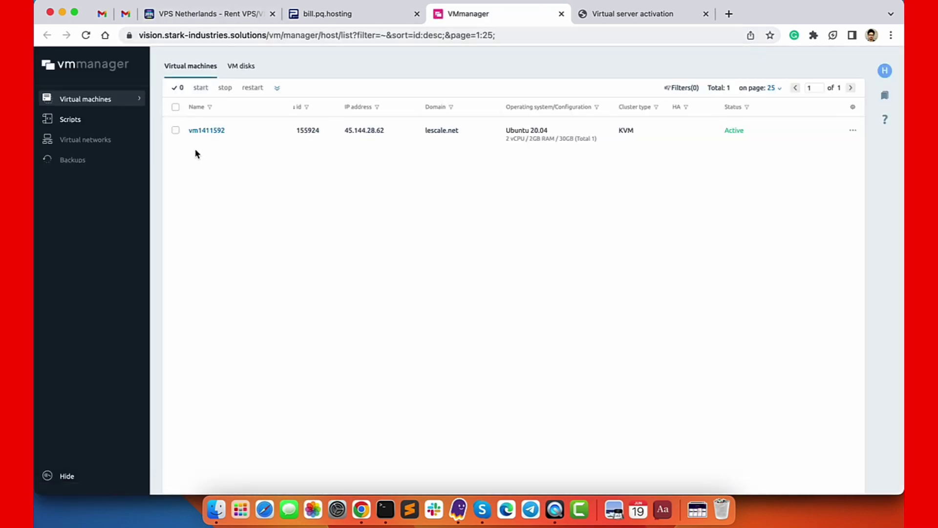
Step: Expand the vm1411592 (lescale.net) machine's usage details and bring up its management actions
left_click(216, 130)
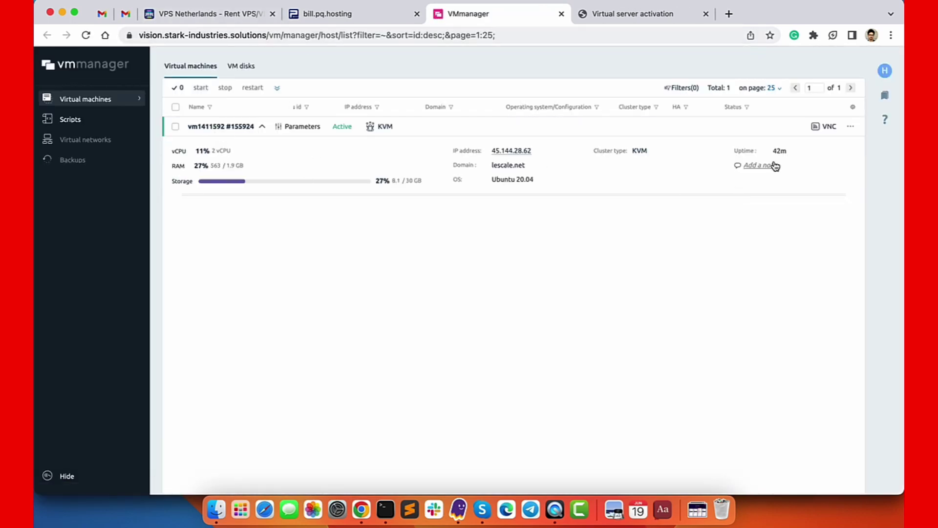
left_click(851, 127)
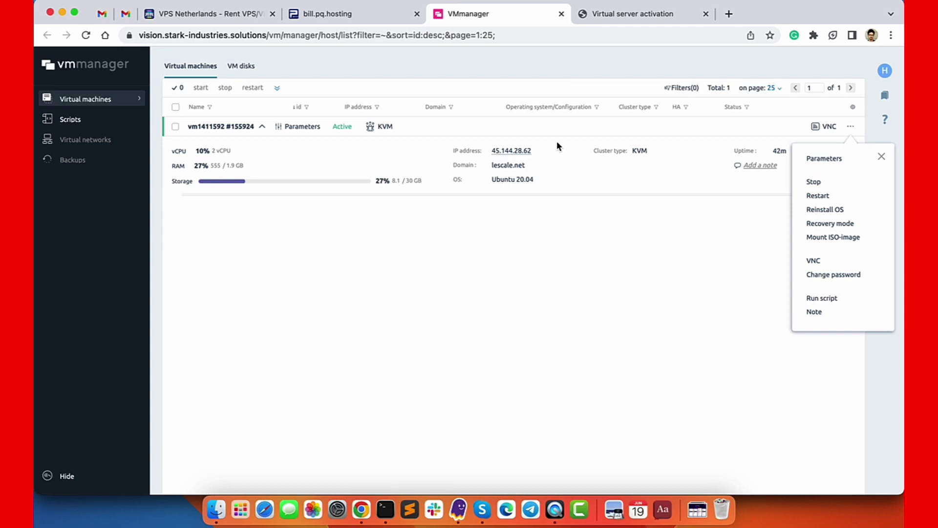
left_click(633, 13)
scroll(389, 257, "down", 1)
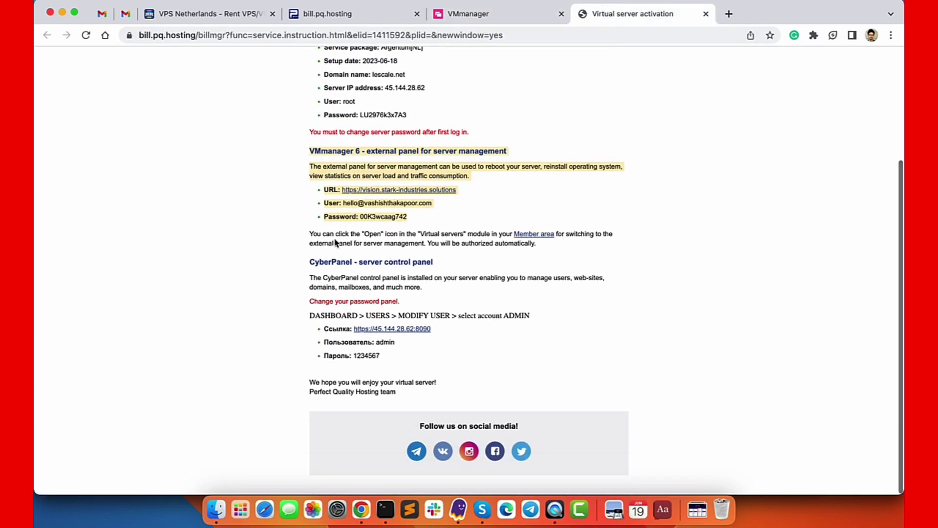
left_click(435, 266)
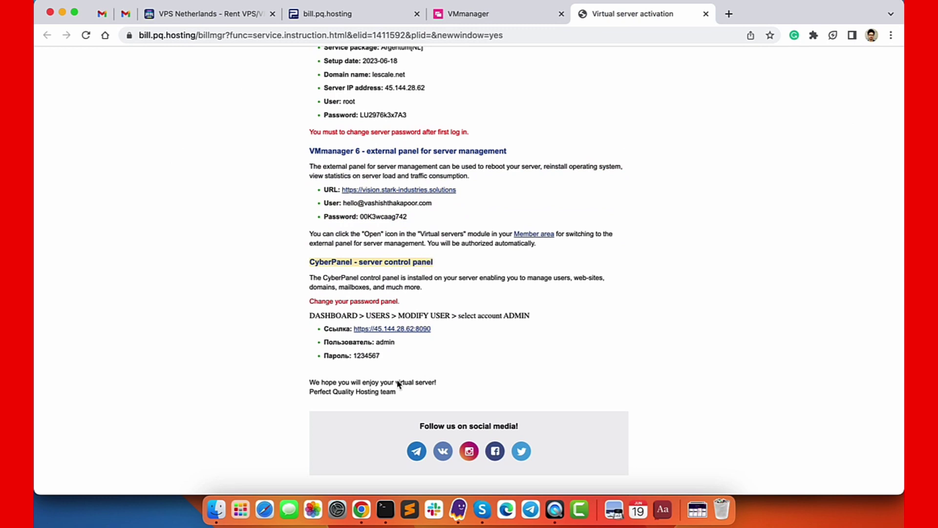
left_click(342, 301)
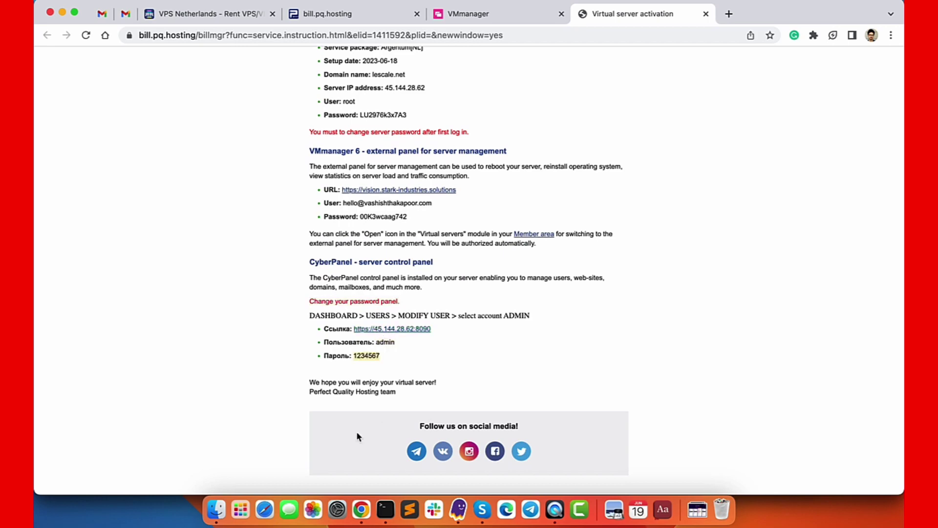
Step: Open the existing CyberPanel installation ticket from Support tickets
left_click(347, 20)
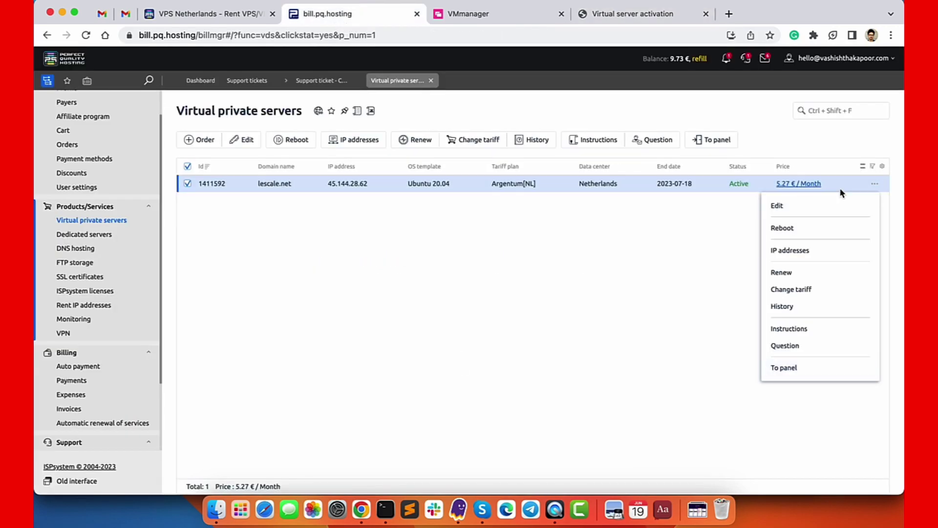
left_click(779, 347)
left_click(223, 136)
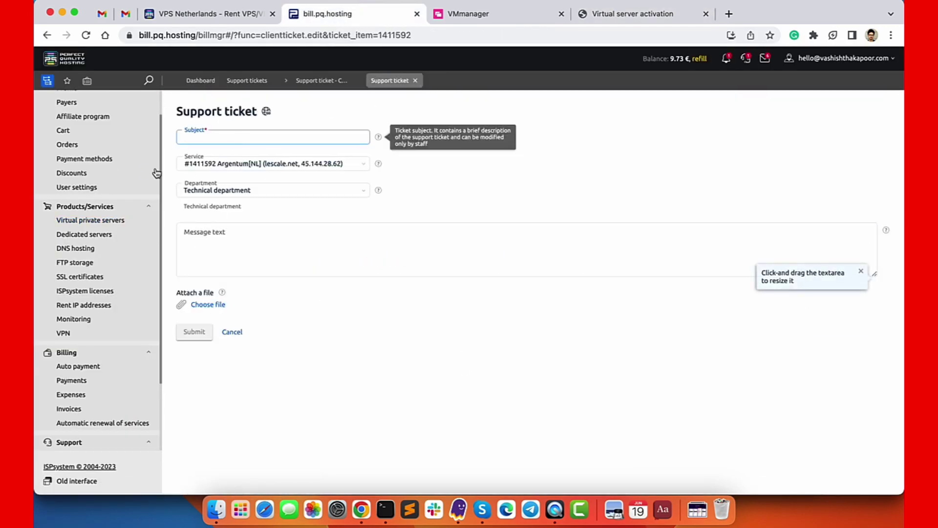
left_click(54, 442)
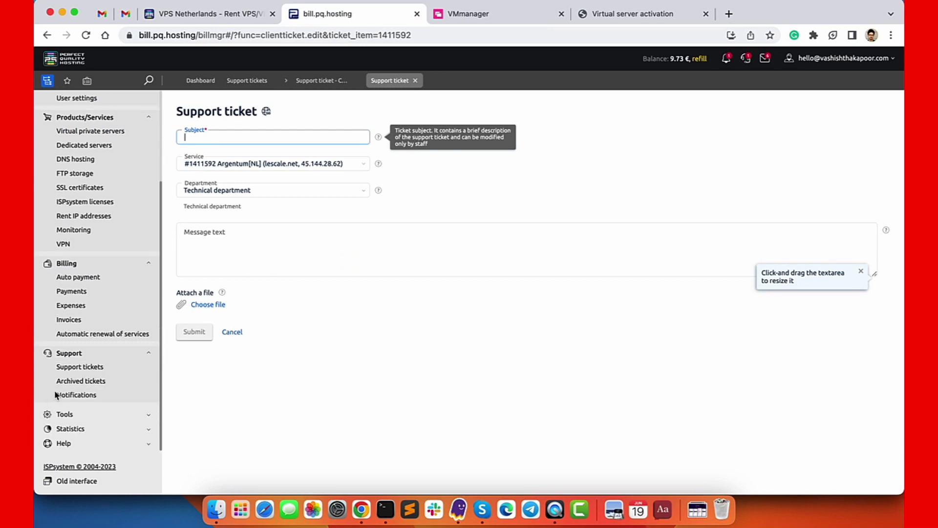
left_click(78, 365)
left_click(875, 184)
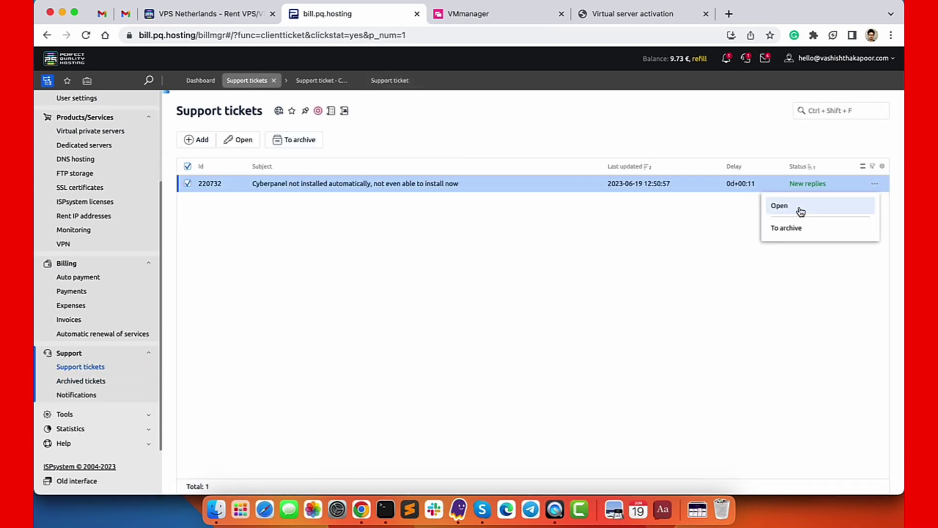
left_click(797, 208)
Step: Read through the ticket, selecting the CyberPanel login path and the new panel password
left_click_drag(498, 157, 629, 163)
left_click(500, 177)
left_click_drag(501, 177, 688, 181)
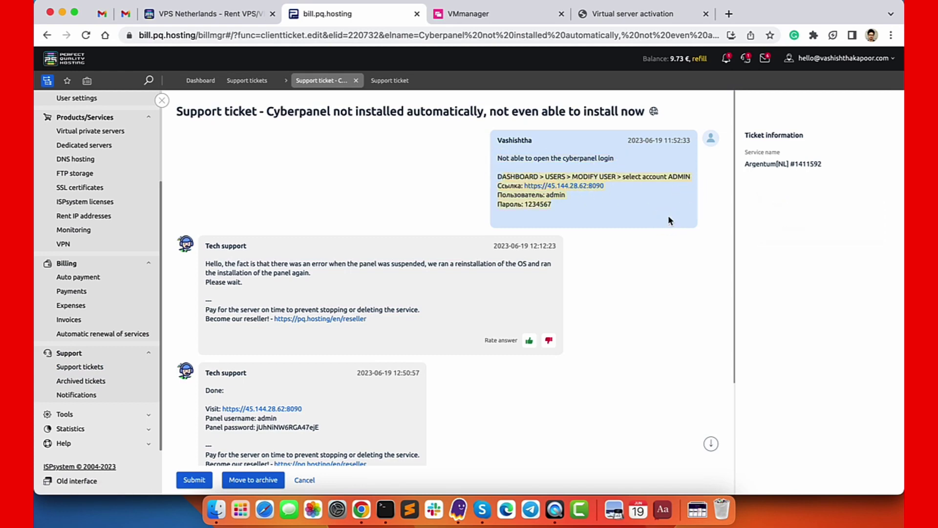
left_click(502, 142)
scroll(587, 381, "down", 4)
scroll(593, 205, "up", 4)
left_click_drag(665, 141, 679, 142)
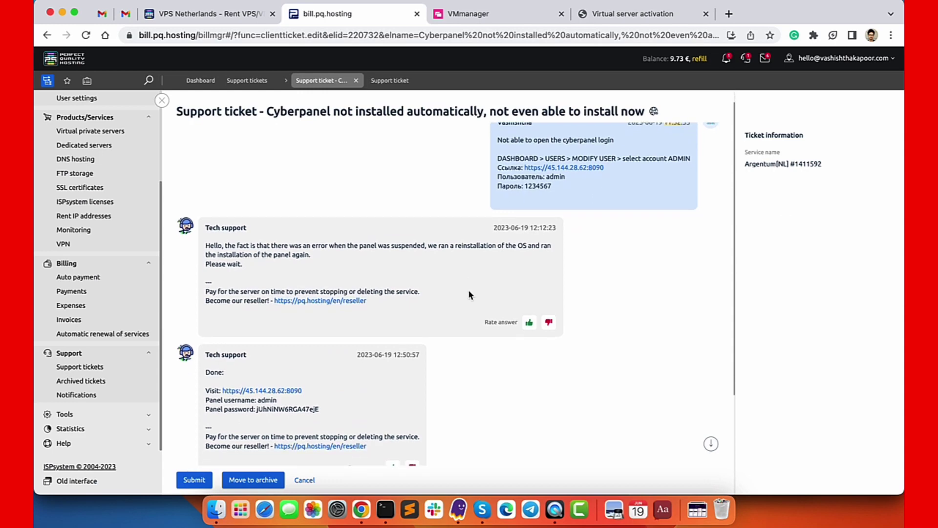
scroll(469, 273, "down", 5)
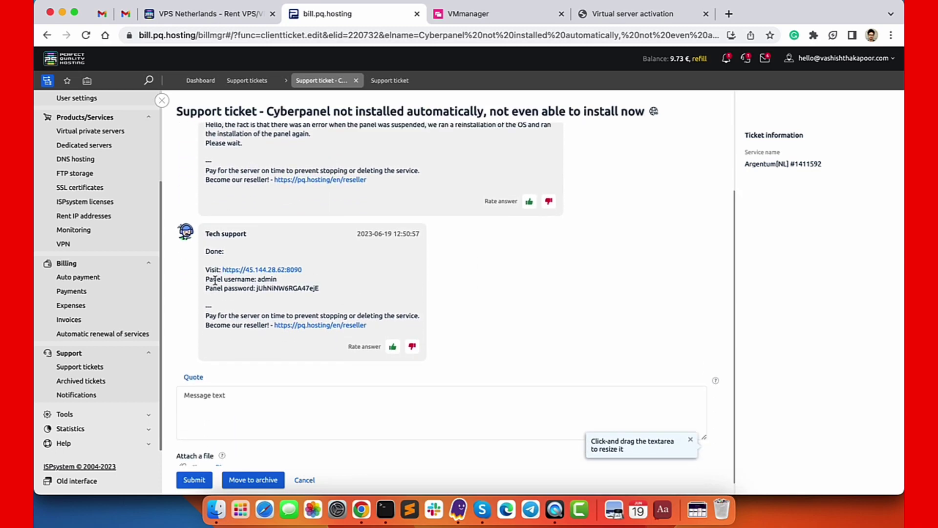
scroll(255, 326, "down", 1)
double_click(287, 270)
Step: Rate the last support reply as helpful
scroll(264, 215, "up", 4)
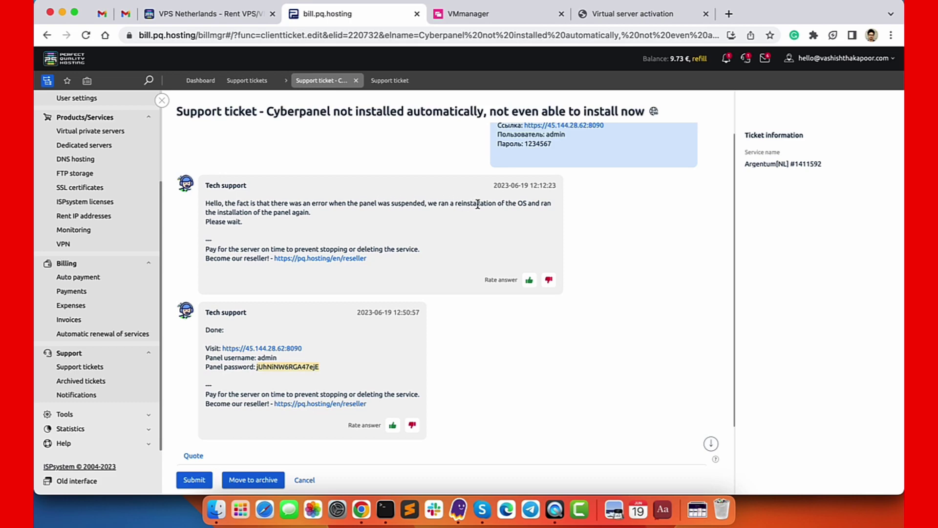
scroll(259, 433, "down", 3)
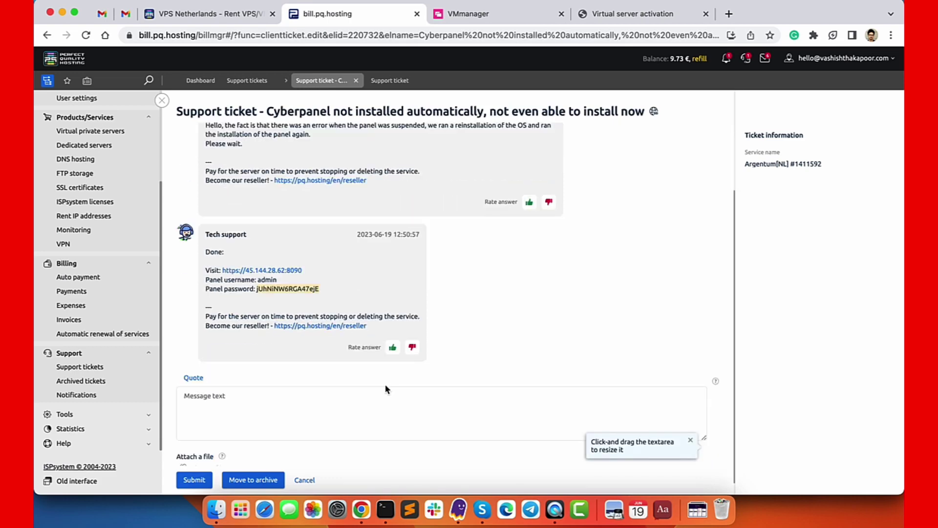
left_click(392, 348)
scroll(496, 352, "up", 2)
scroll(496, 350, "up", 3)
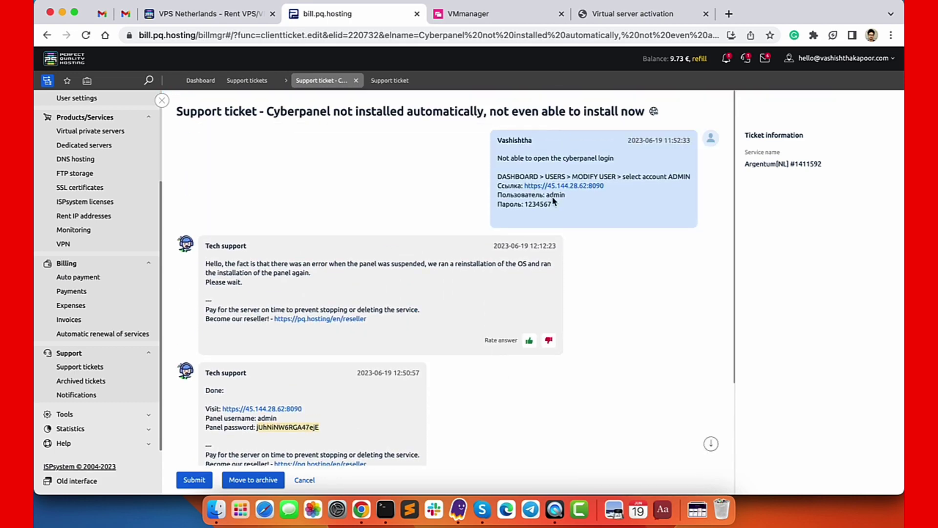
Step: Open the CyberPanel login link from the activation instructions in a new tab
left_click(469, 14)
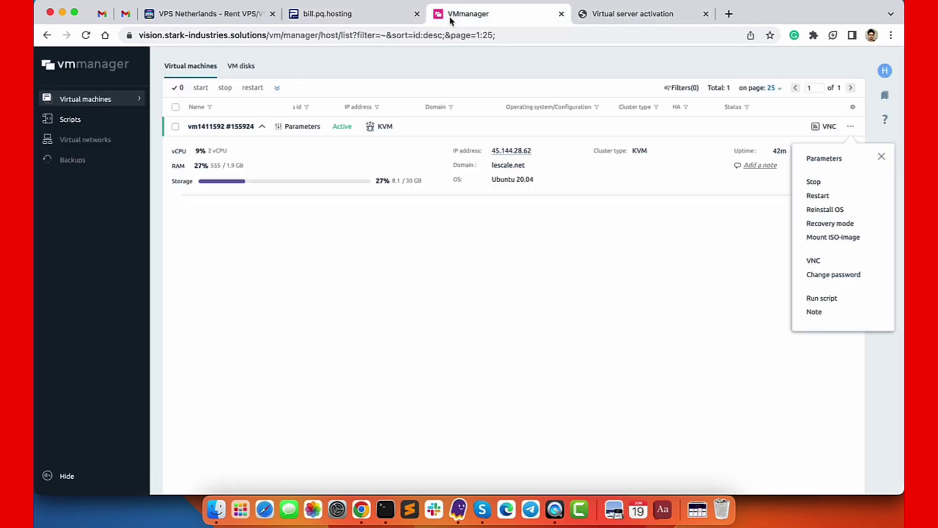
left_click(604, 14)
left_click(448, 270)
left_click(342, 13)
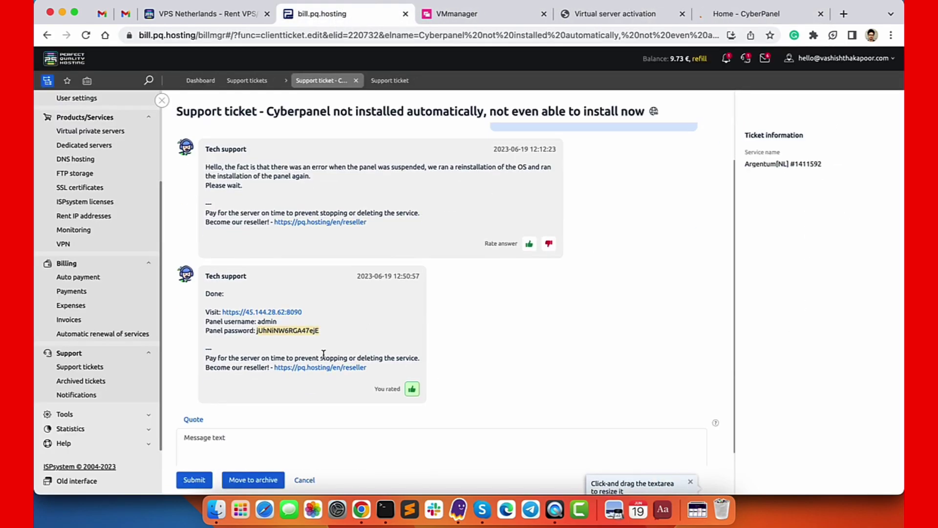
left_click(747, 14)
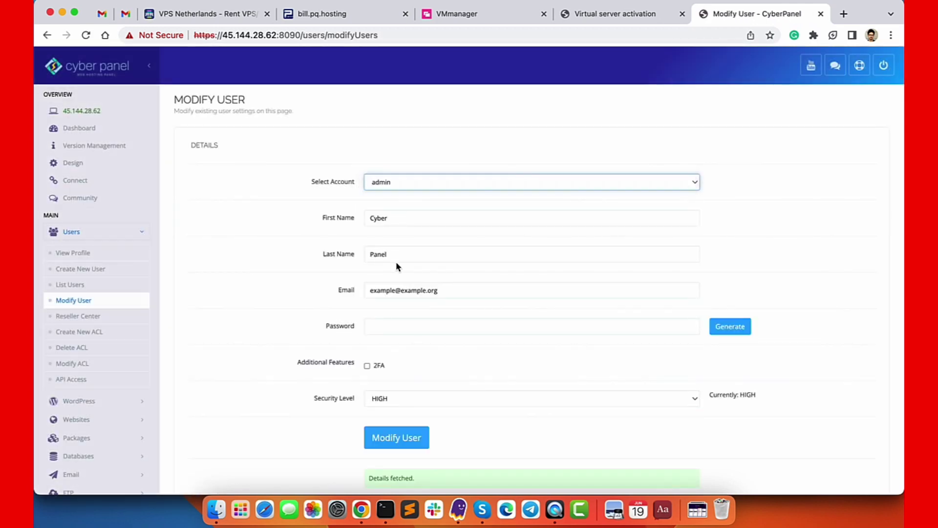
Step: Enter the owner's first name, last name and e-mail on the admin account
double_click(379, 218)
key("Tab")
key("Tab")
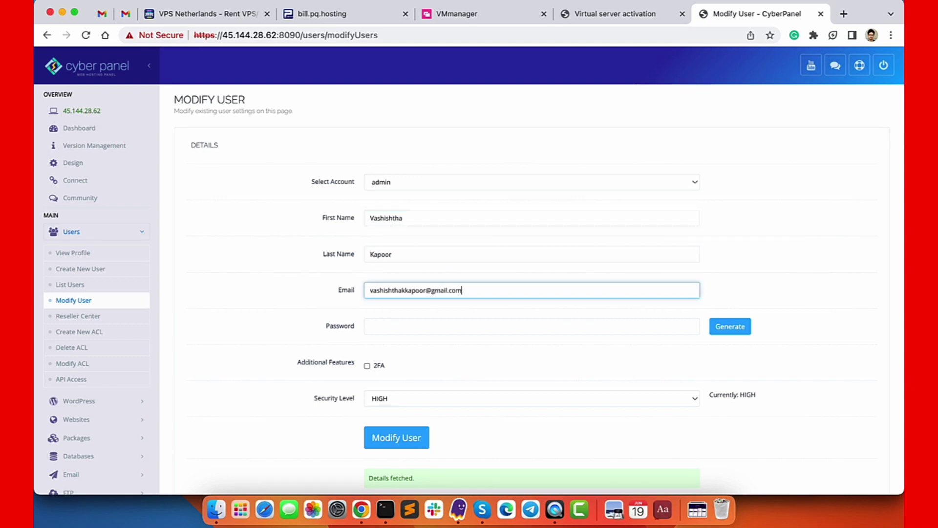
key("Tab")
Step: Generate a new random password, apply it and save the admin account changes
left_click(730, 327)
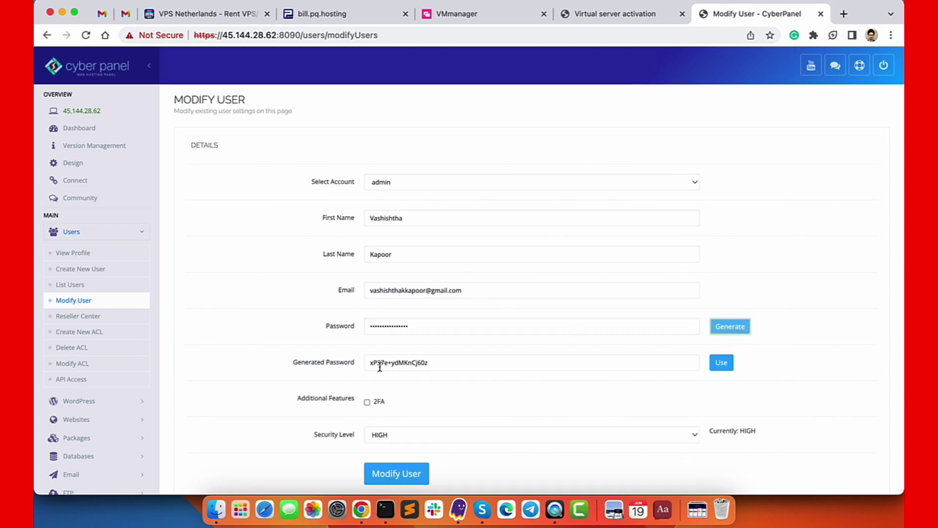
triple_click(379, 367)
left_click(722, 362)
scroll(355, 382, "down", 3)
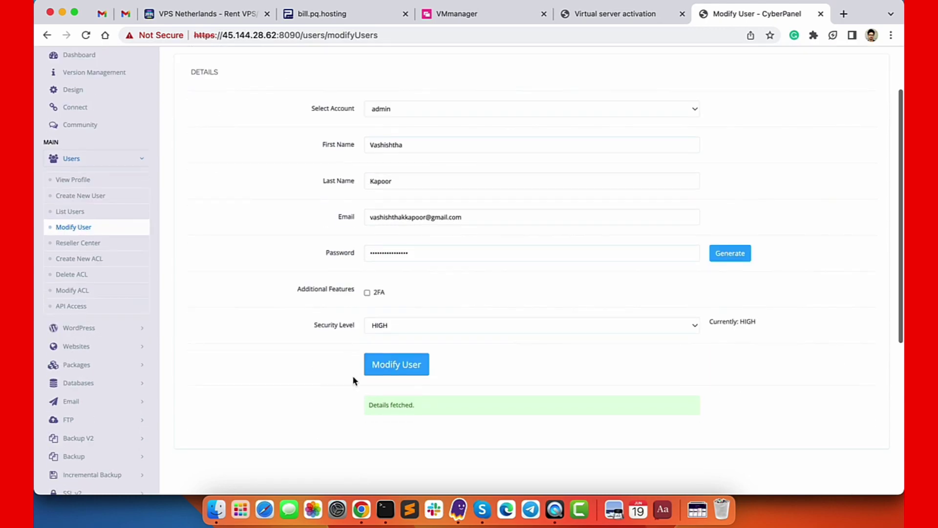
left_click(386, 367)
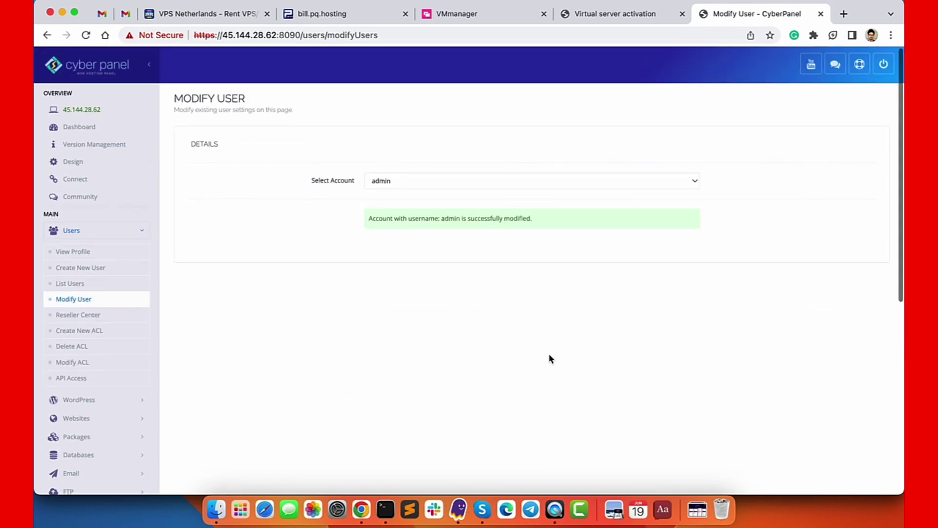
left_click(315, 14)
Step: Paste the generated password into the ticket reply, send it and reopen the ticket
left_click(263, 443)
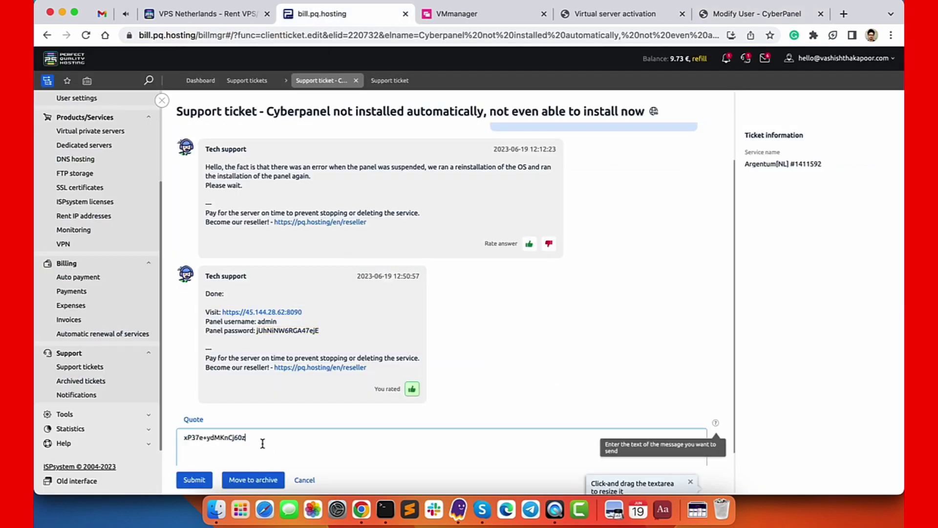
left_click(194, 480)
left_click(195, 482)
left_click(874, 184)
left_click(826, 213)
Step: Send the reply 'Thank you so much for quick help on this. :)' on the ticket
left_click(311, 394)
type("T")
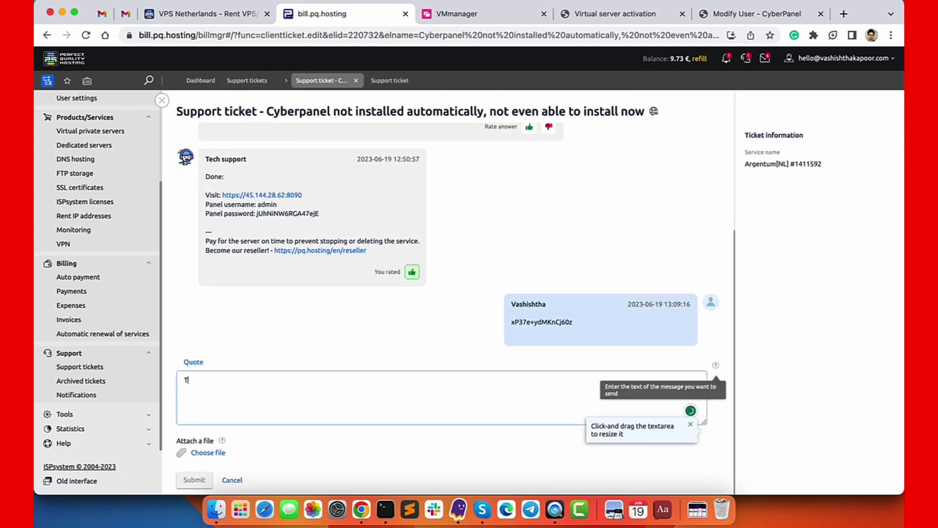
type("hank you so much for")
key("Tab")
left_click(271, 383)
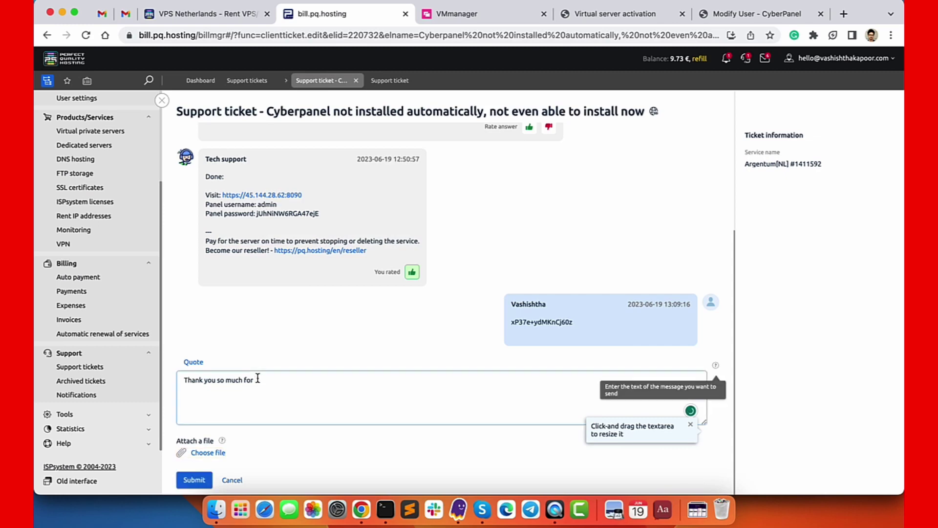
type("quick help on this. :)  Have a great day")
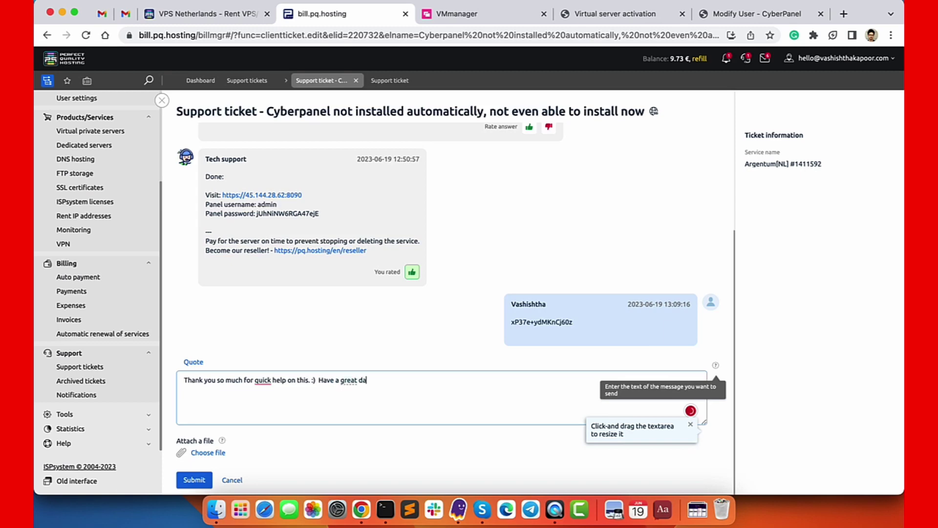
left_click(194, 480)
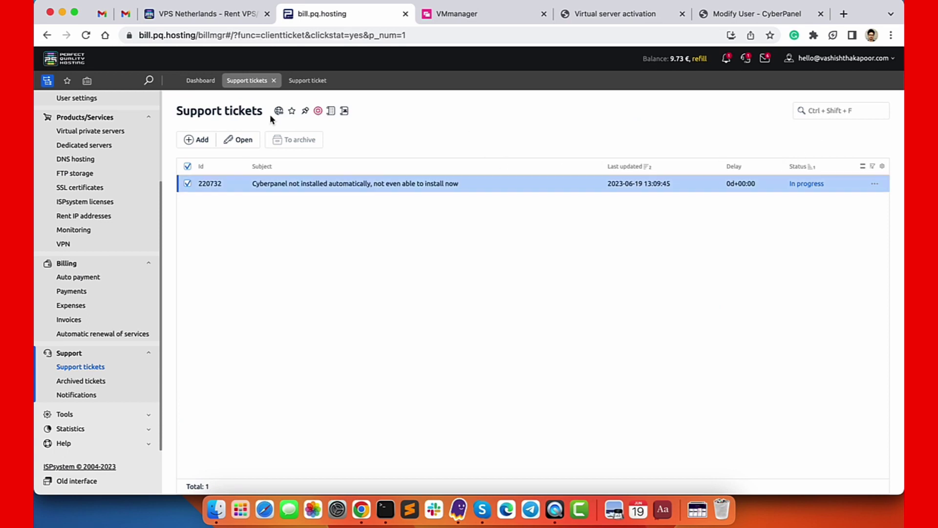
Step: Start a tariff change for the lescale.net VPS with Ruthenium[NL] selected
scroll(73, 166, "up", 5)
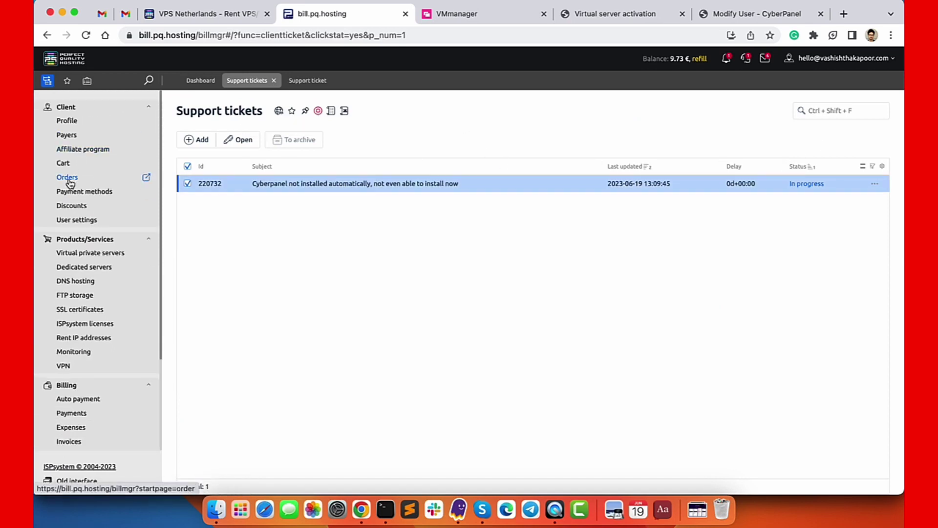
left_click(81, 254)
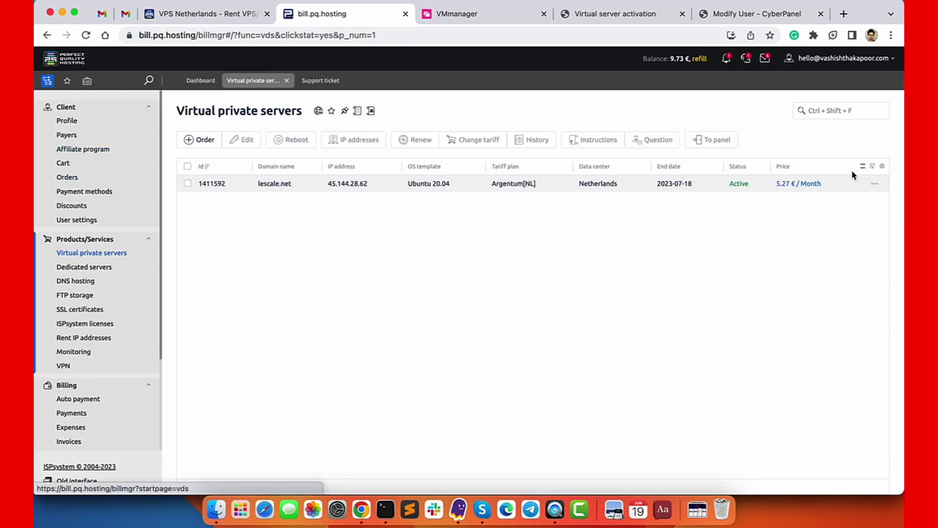
left_click(874, 185)
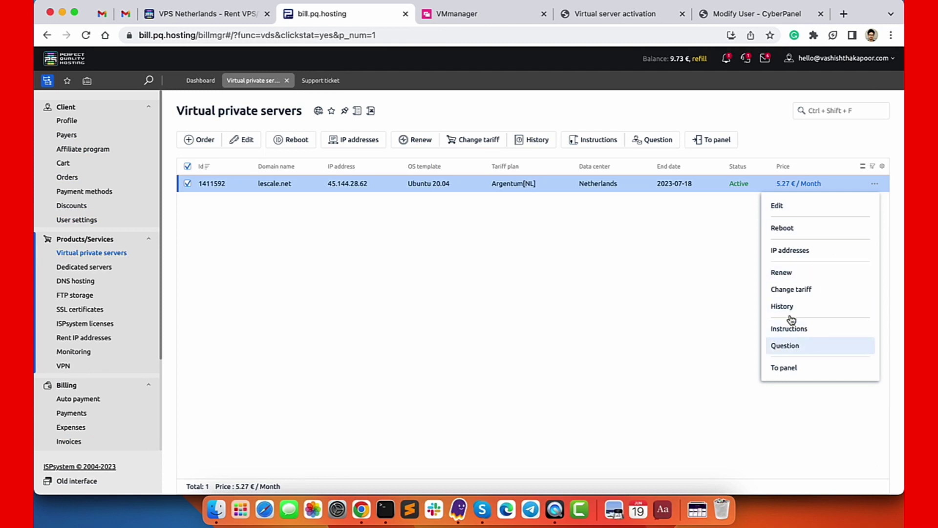
left_click(814, 290)
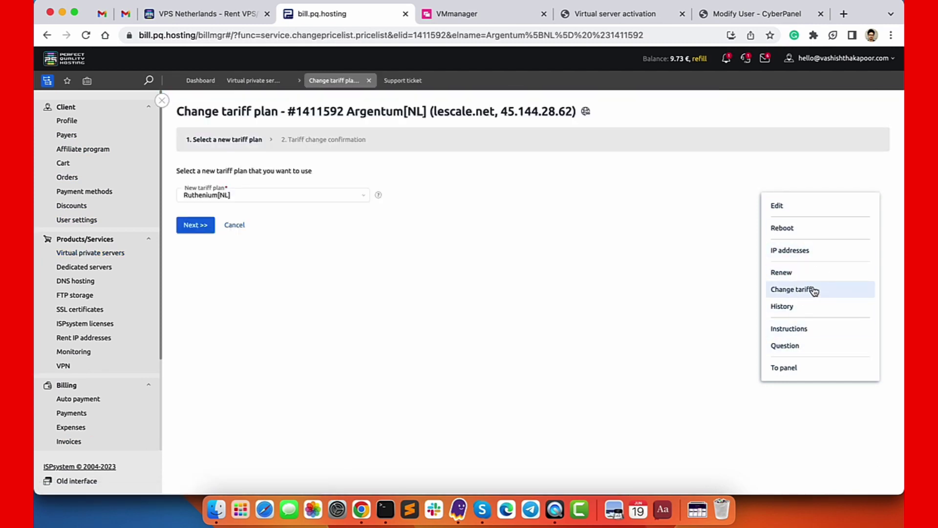
left_click(252, 194)
left_click(252, 194)
left_click(190, 224)
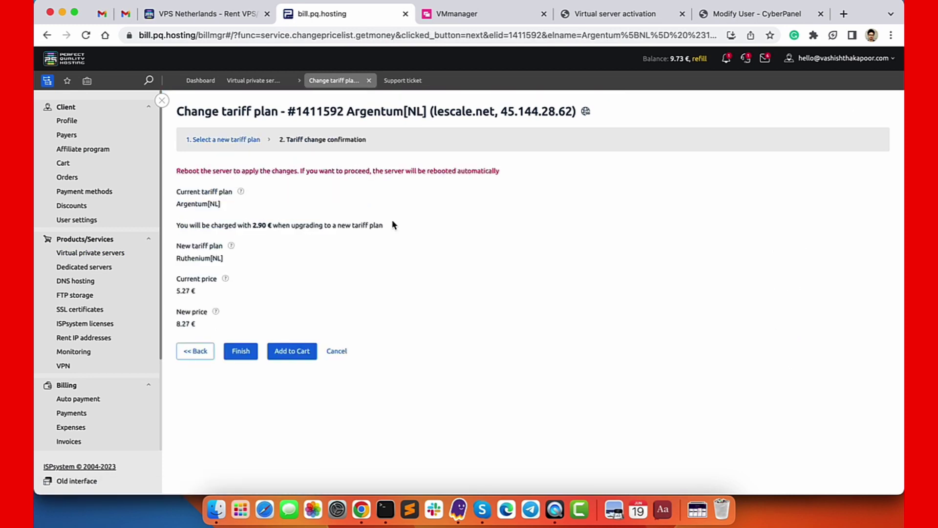
Step: Compare the public VPS Netherlands plans against the billing panel's tariff list
left_click(222, 15)
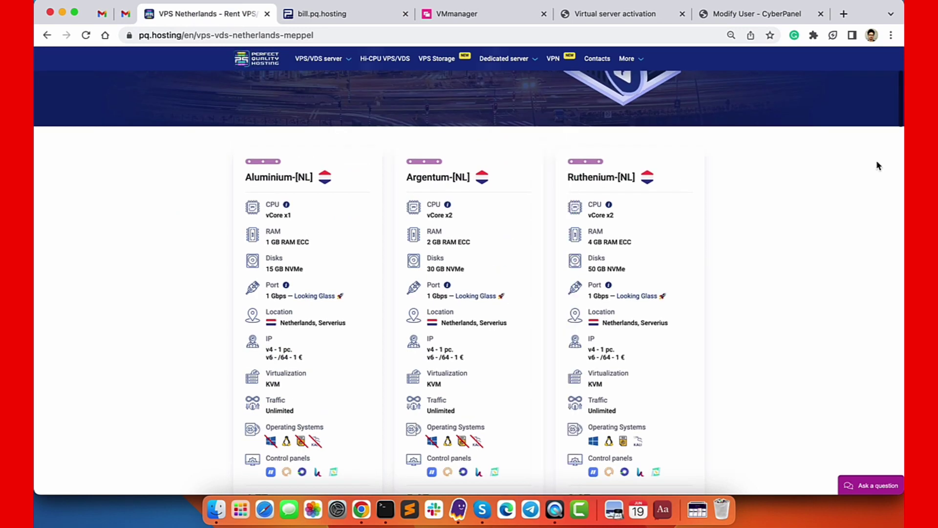
mouse_move(662, 178)
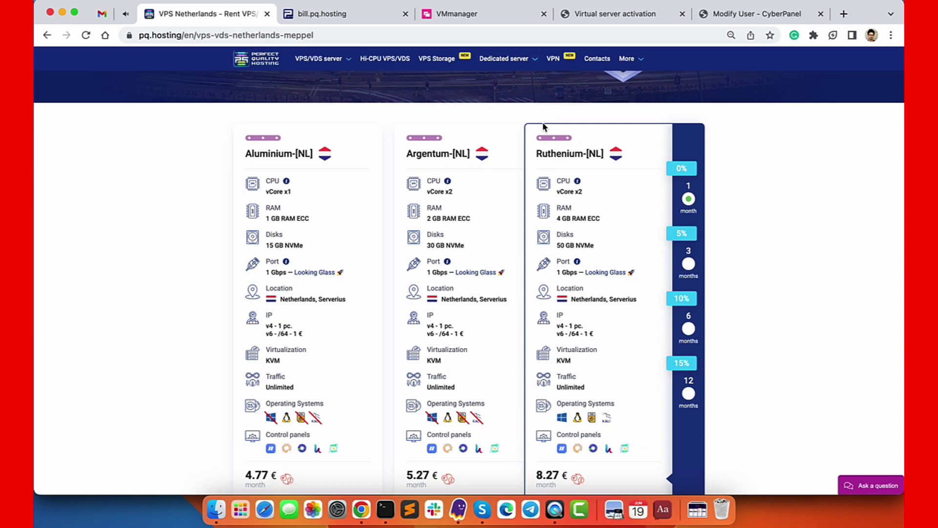
left_click(313, 15)
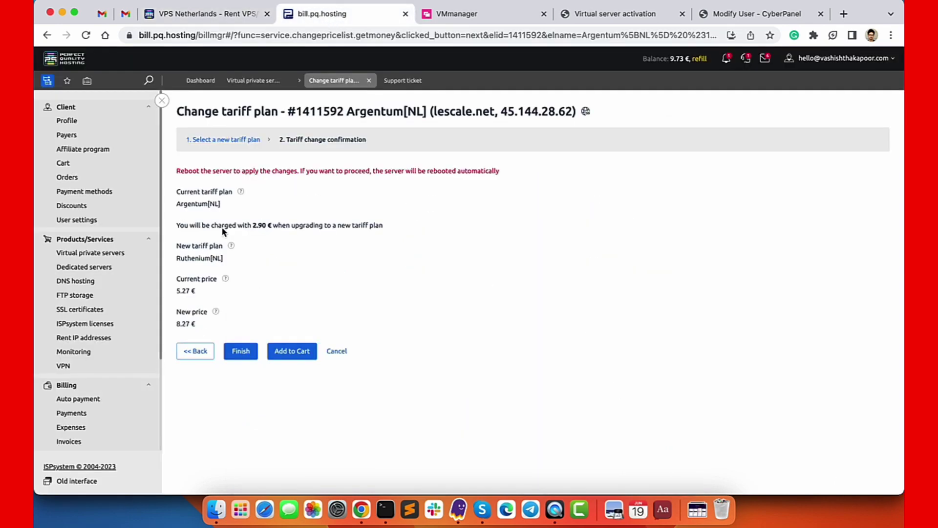
left_click(196, 351)
left_click(215, 195)
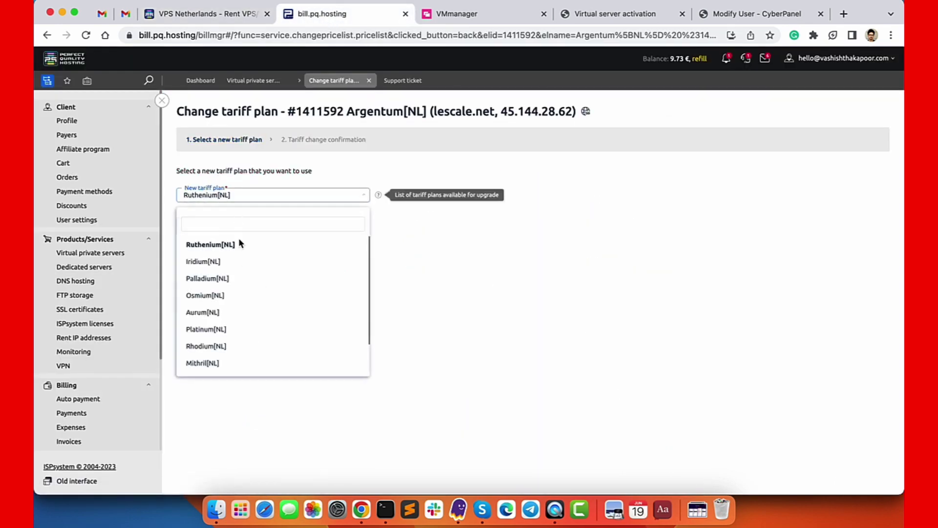
scroll(204, 311, "down", 2)
key("ctrl+shift+Tab")
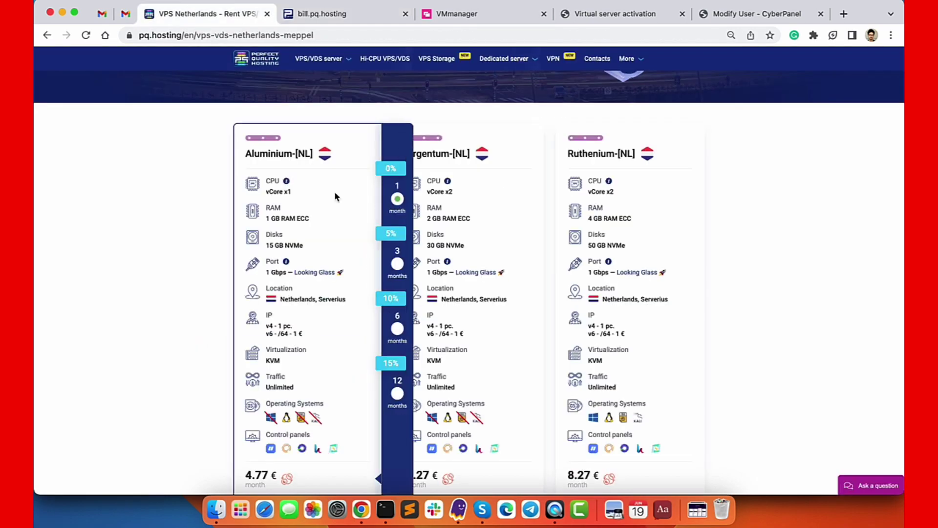
scroll(293, 200, "down", 5)
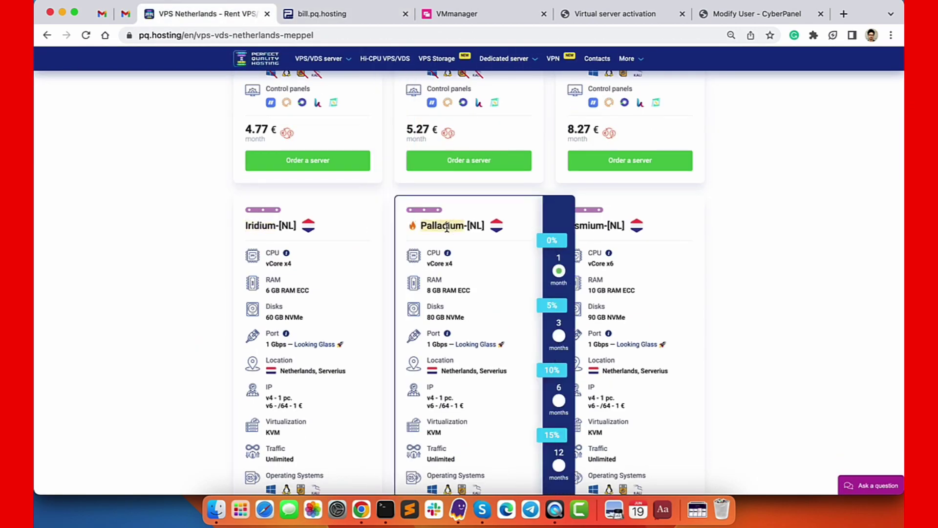
scroll(575, 244, "down", 8)
key("ctrl+Tab")
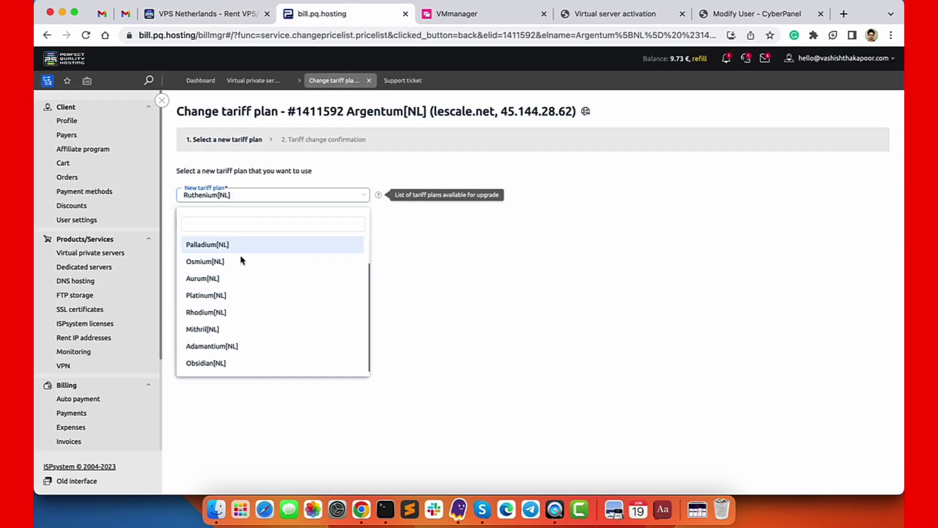
scroll(227, 262, "up", 2)
Step: Choose Ruthenium[NL] and confirm the upgrade: 8.27 € monthly, 2.90 € charge
left_click(231, 245)
left_click(201, 226)
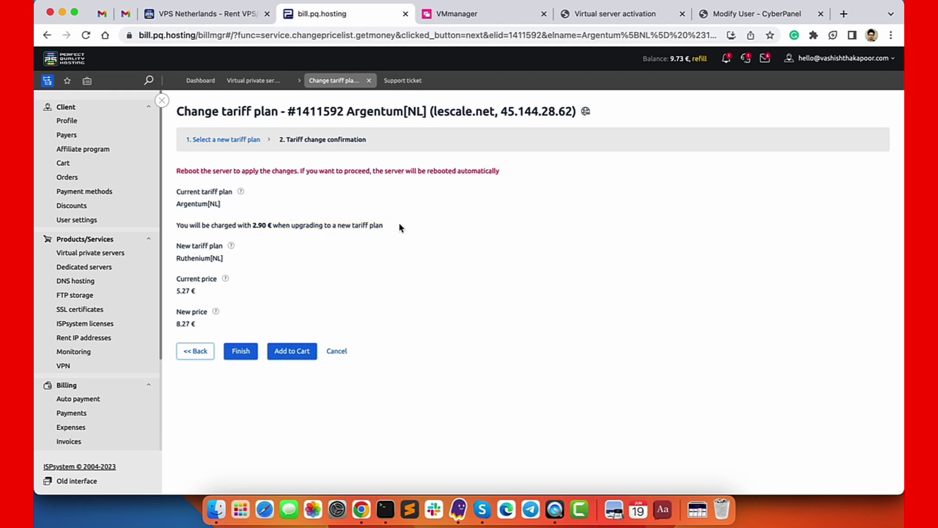
left_click(241, 350)
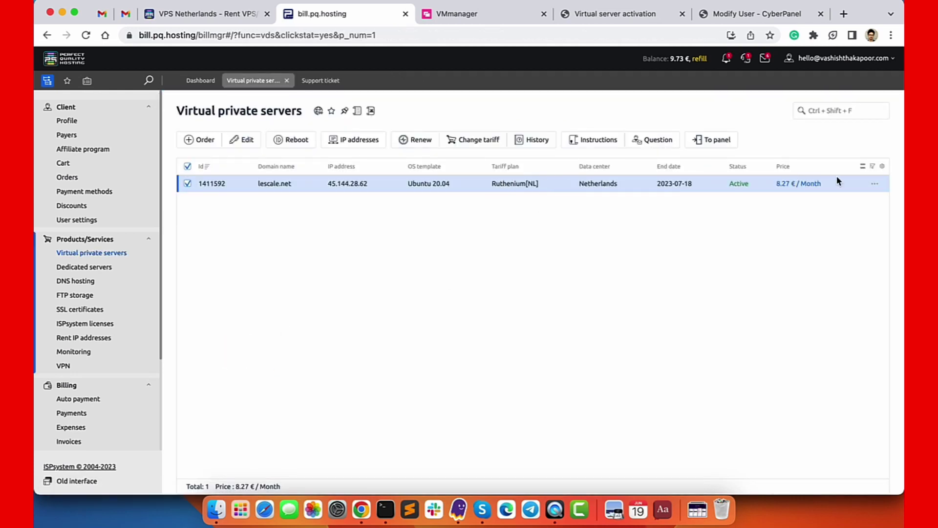
Step: Reboot the upgraded VPS from its row actions menu, confirming with OK
left_click(875, 183)
left_click(874, 183)
left_click(875, 183)
left_click(782, 227)
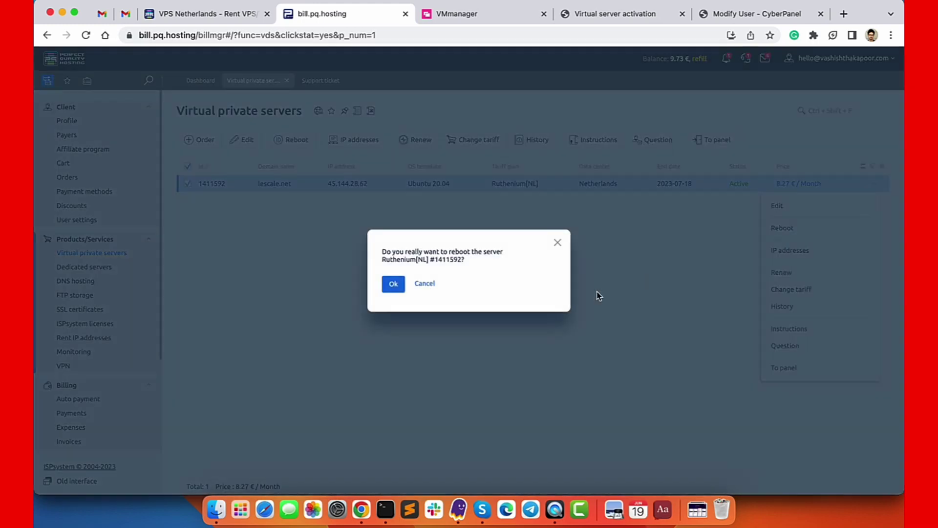
left_click(393, 284)
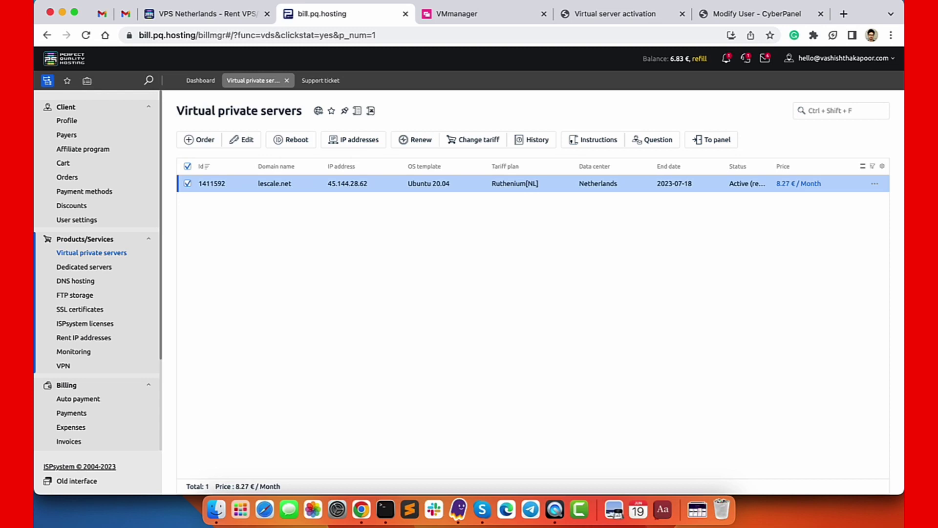
left_click(875, 184)
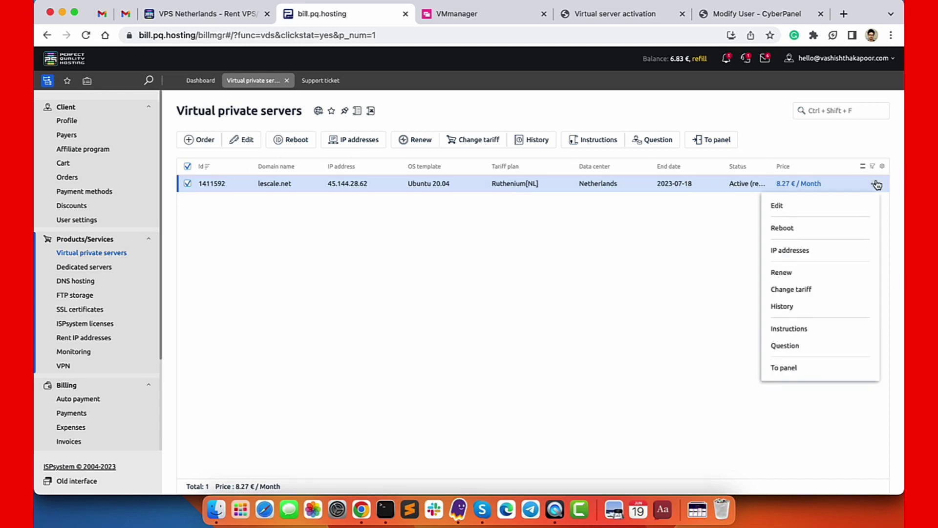
left_click(597, 318)
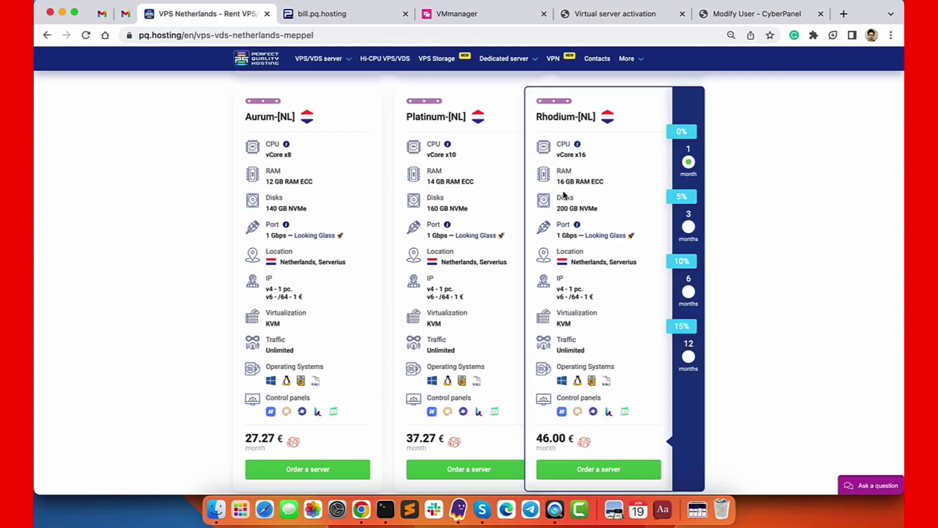
Step: Run df -h in the server terminal to confirm the 50G disk, then reload CyberPanel
scroll(490, 141, "up", 15)
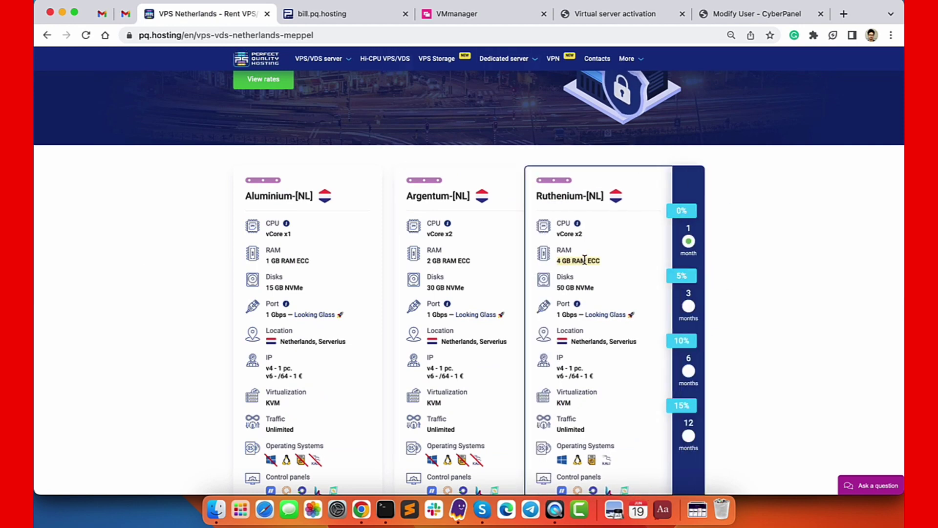
key("super+Tab")
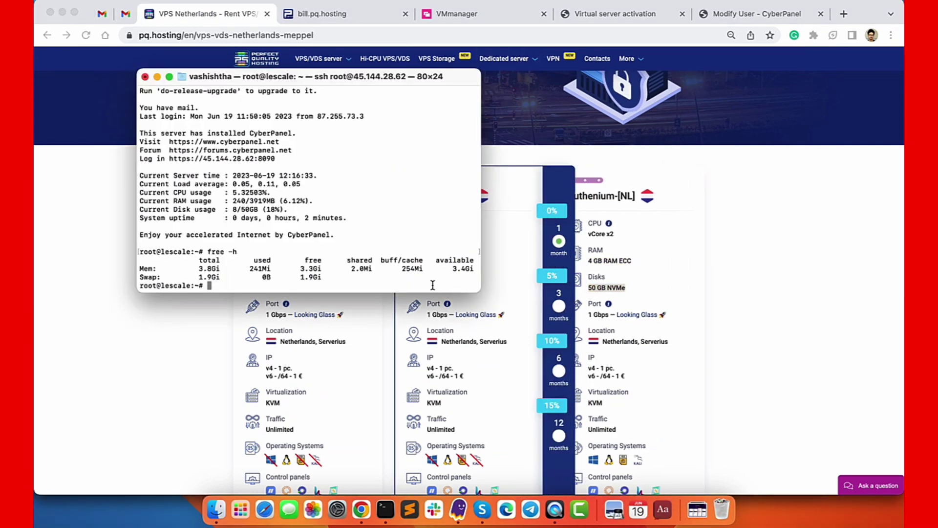
type("df -h")
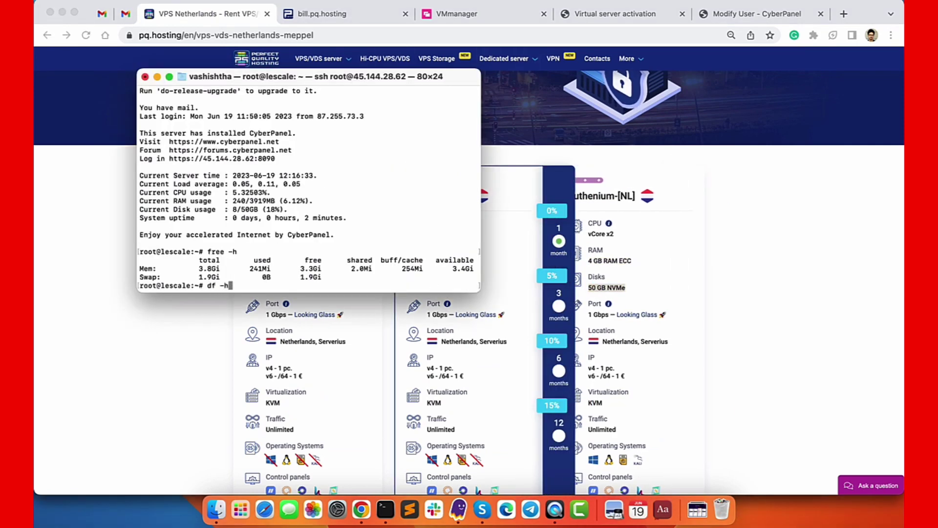
key("Return")
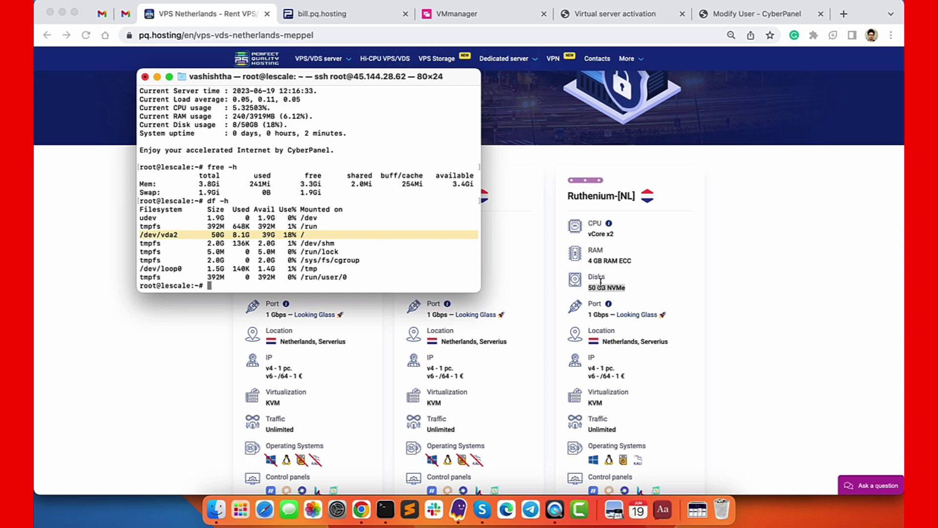
left_click(734, 19)
key("super+r")
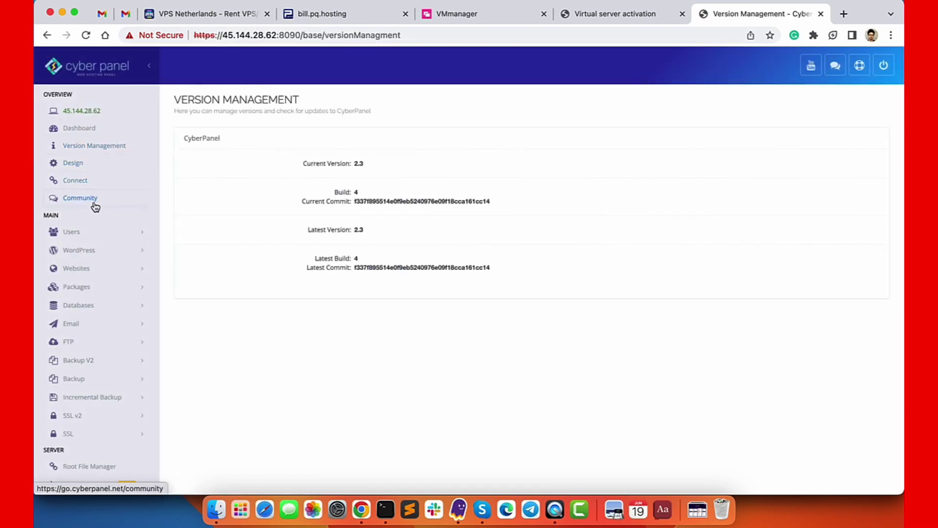
Step: Check the empty website list, then view lescale.net's DNS propagation results in DNS Checker
left_click(87, 171)
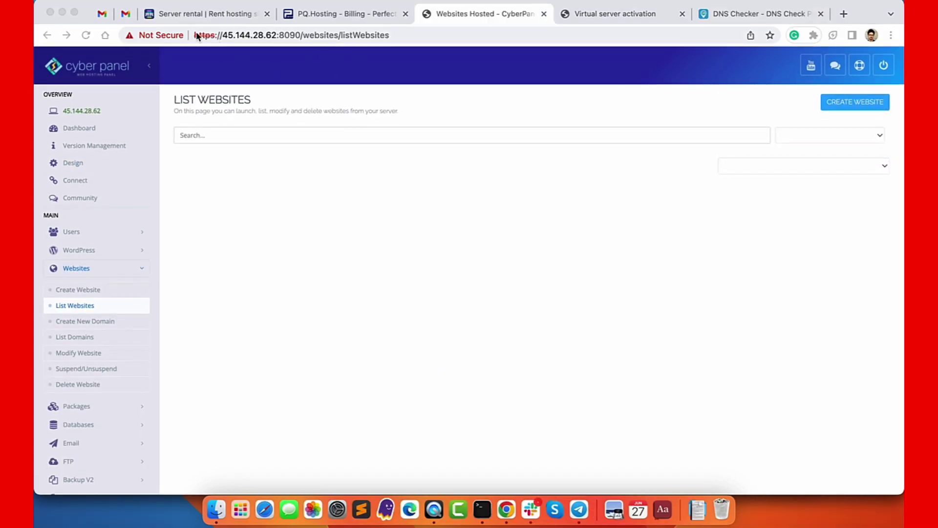
double_click(258, 36)
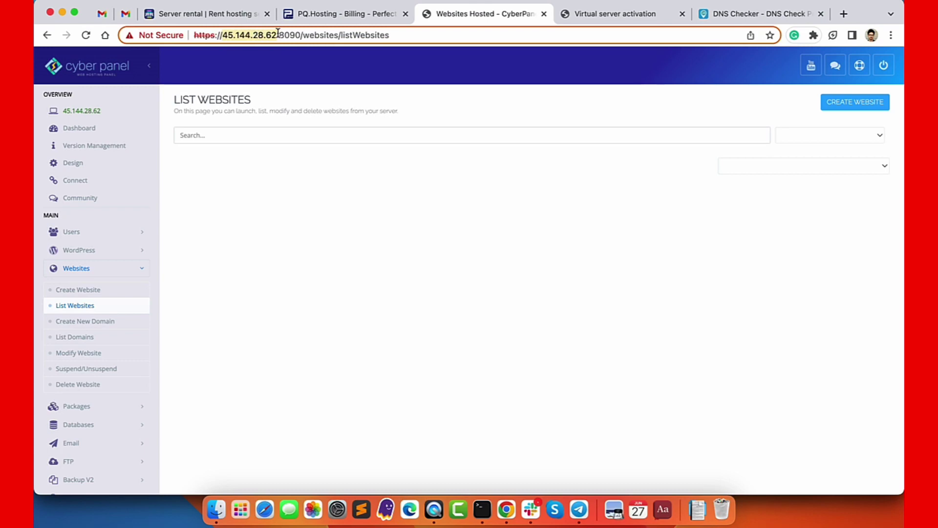
left_click(775, 9)
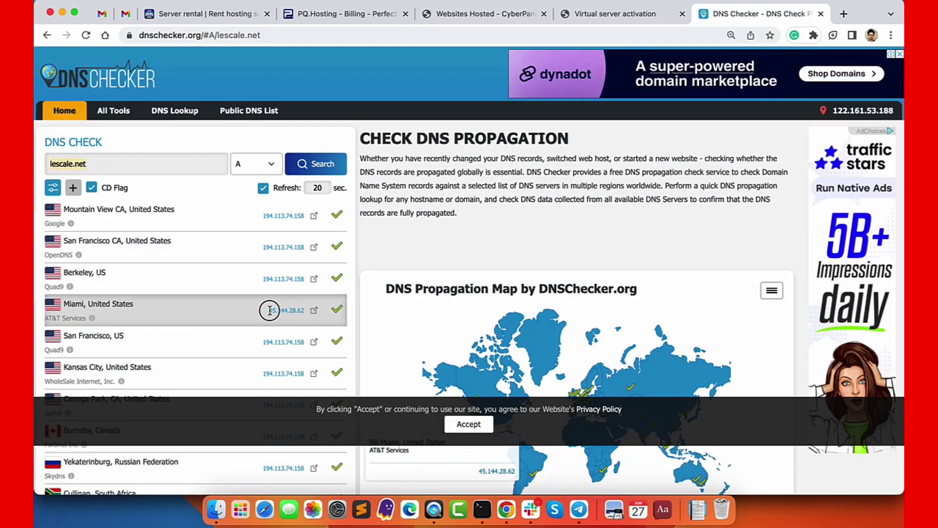
scroll(287, 303, "down", 5)
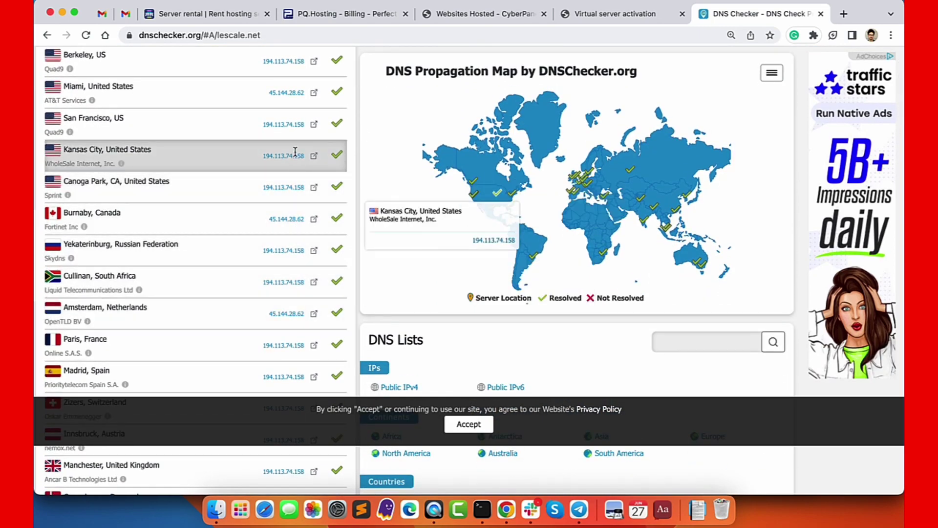
scroll(315, 362, "up", 5)
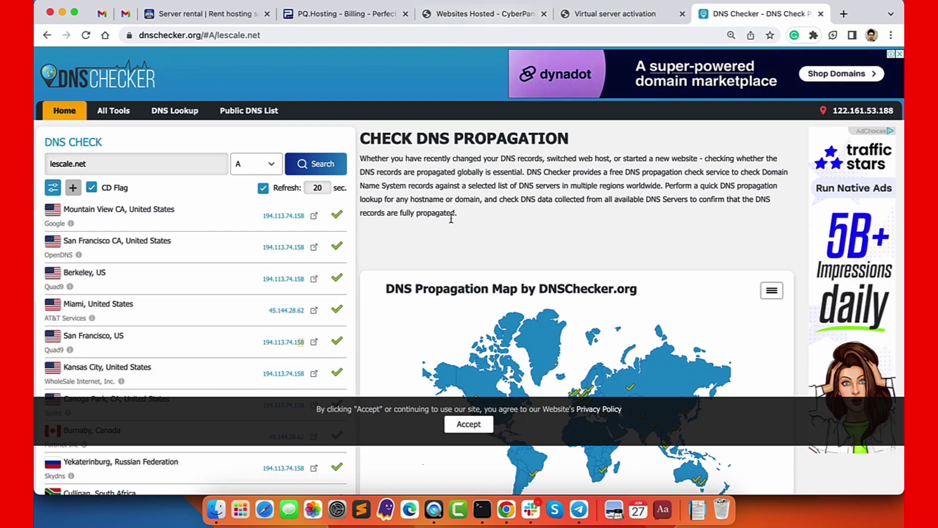
left_click(480, 511)
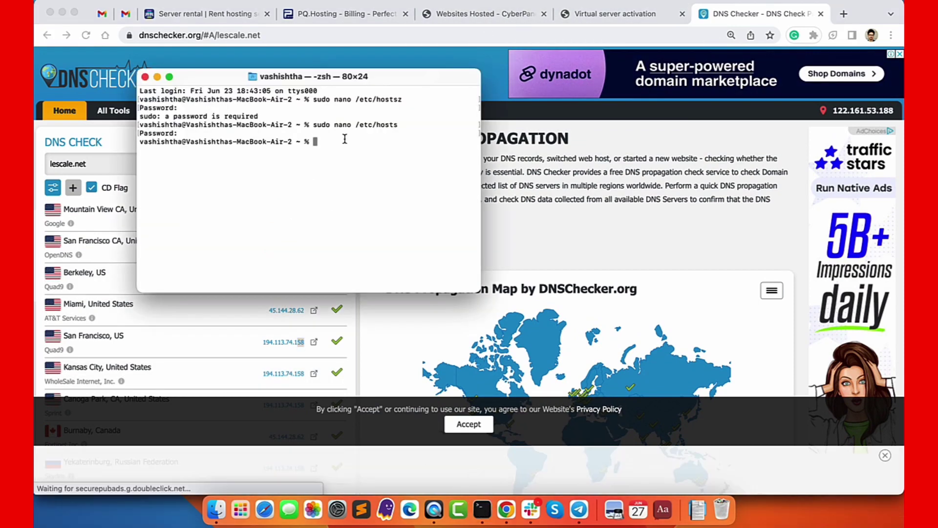
key("Up")
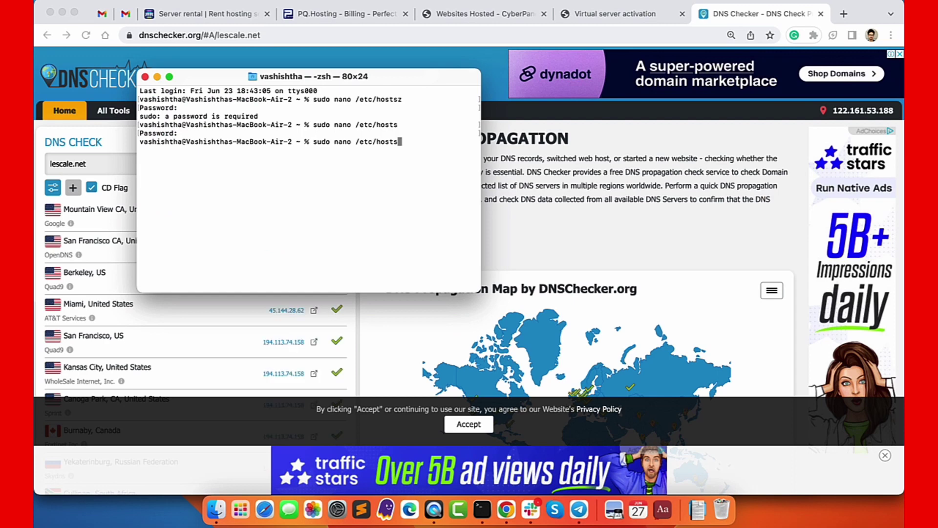
key("Return")
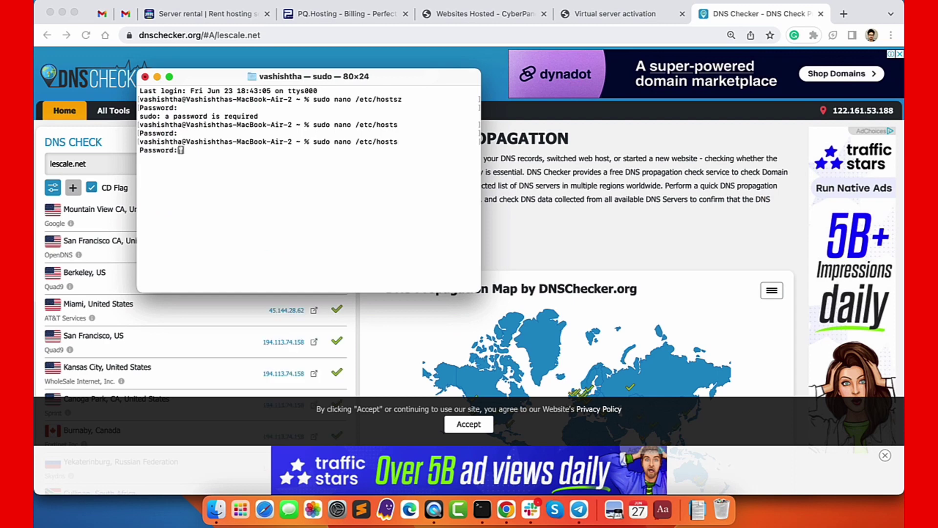
key("Return")
key("Down")
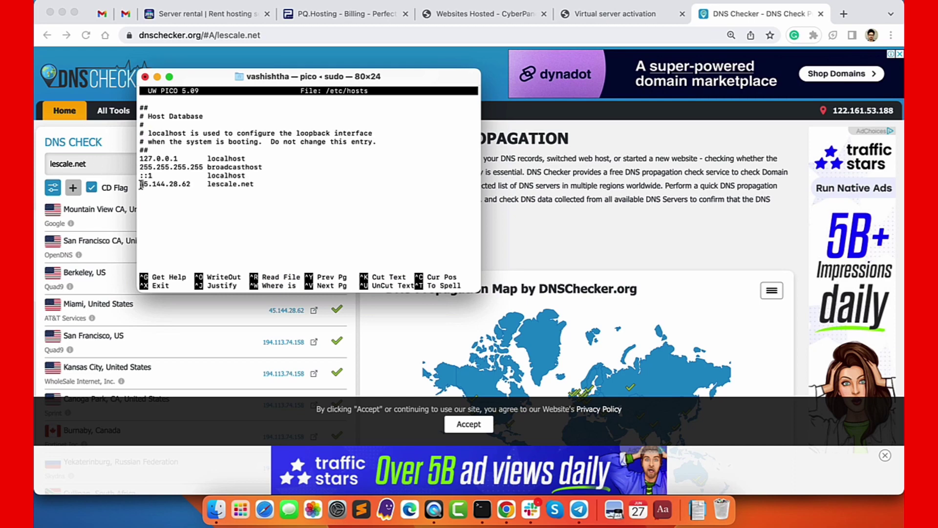
left_click(254, 183)
key("ctrl+x")
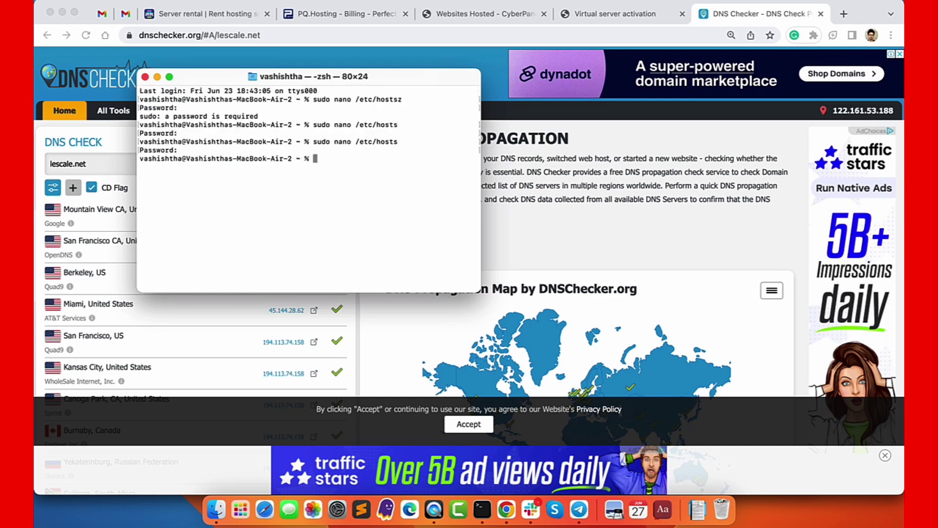
Step: Load lescale.net in a new browser tab, which returns a 404 Not Found page
left_click(589, 21)
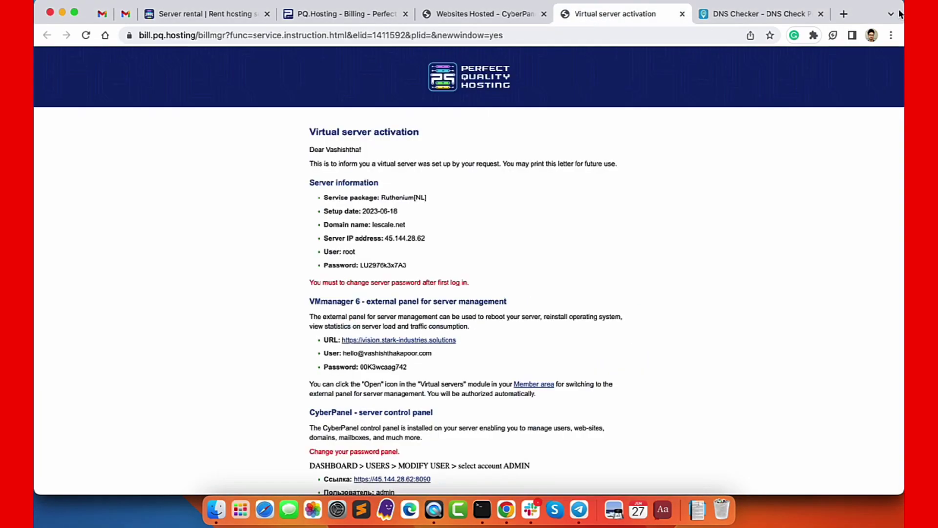
left_click(842, 14)
type("lescale")
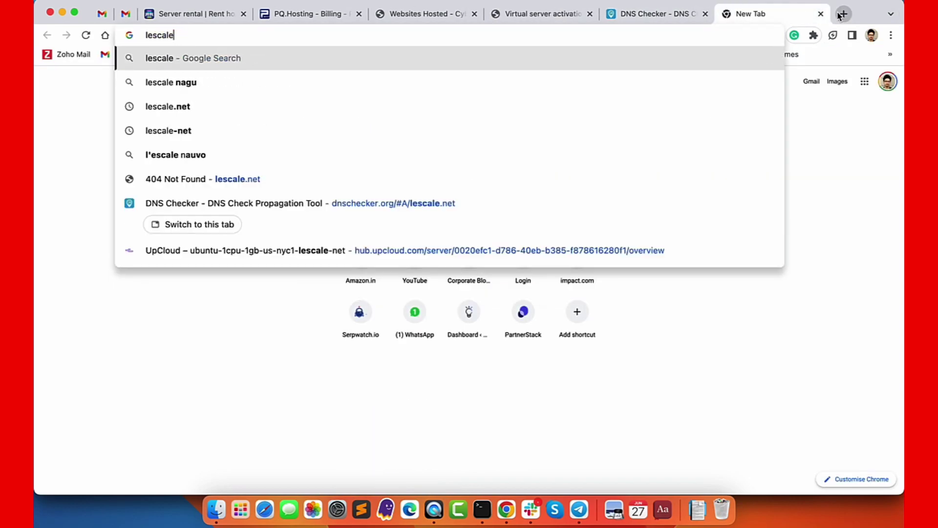
key("Return")
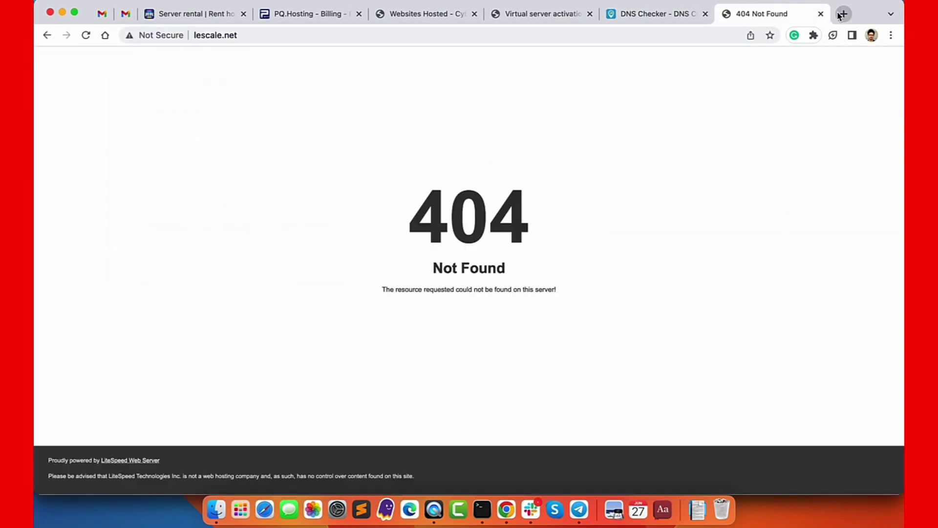
Step: In CyberPanel, go from the Home dashboard to Websites > List Websites
left_click(422, 18)
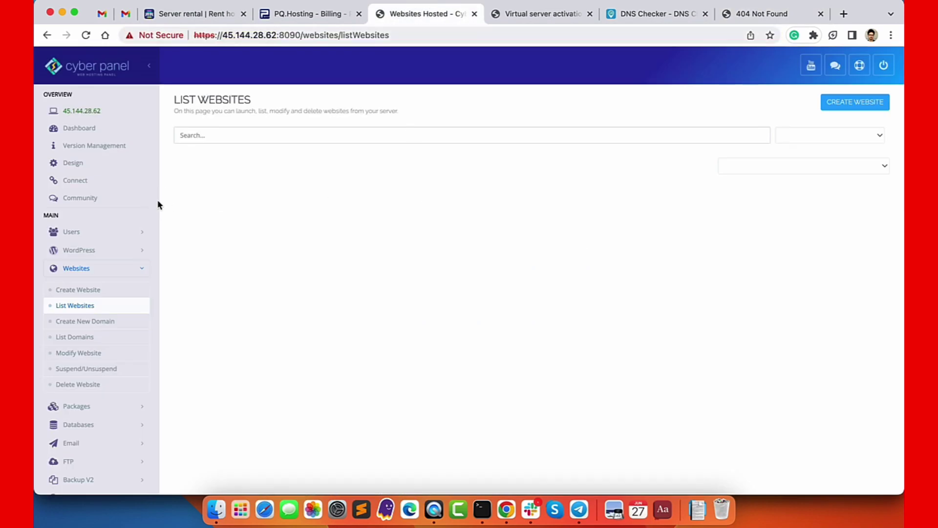
left_click(96, 130)
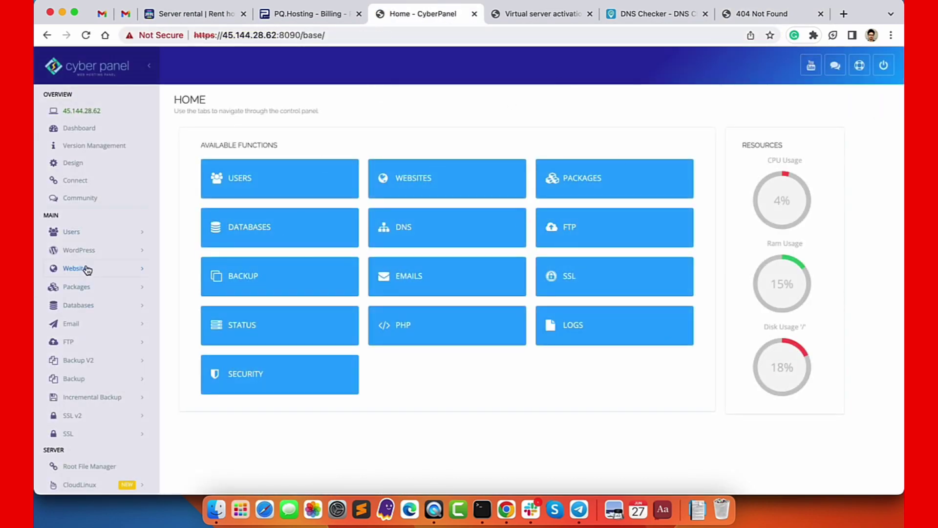
left_click(74, 267)
left_click(75, 305)
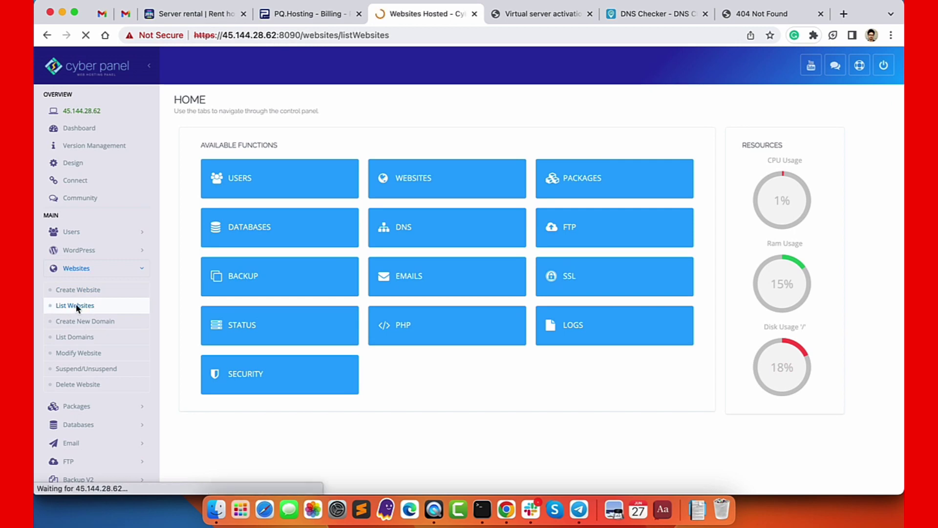
Step: Start a new website with Default package, admin owner, domain lescale.net and a site contact e-mail
left_click(858, 101)
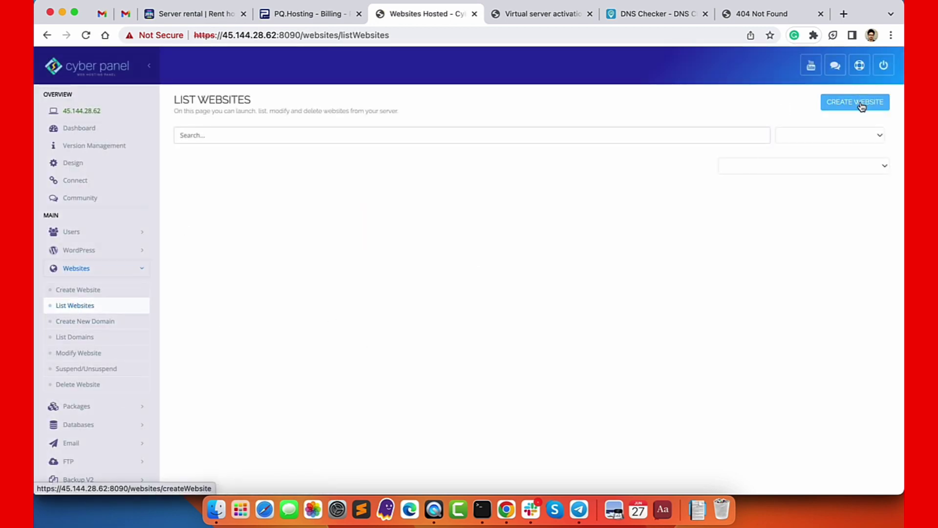
left_click(383, 183)
left_click(383, 195)
left_click(386, 217)
left_click(386, 232)
left_click(388, 253)
type("lescale.net")
key("Tab")
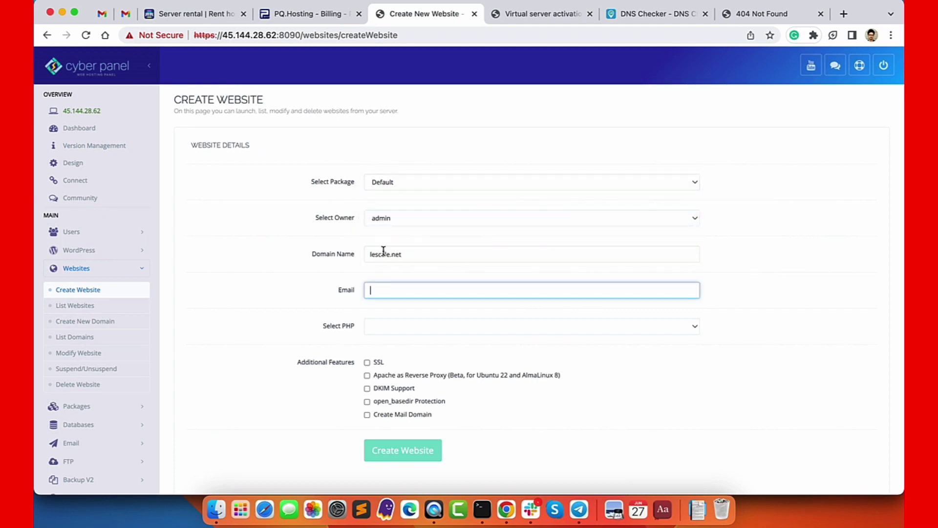
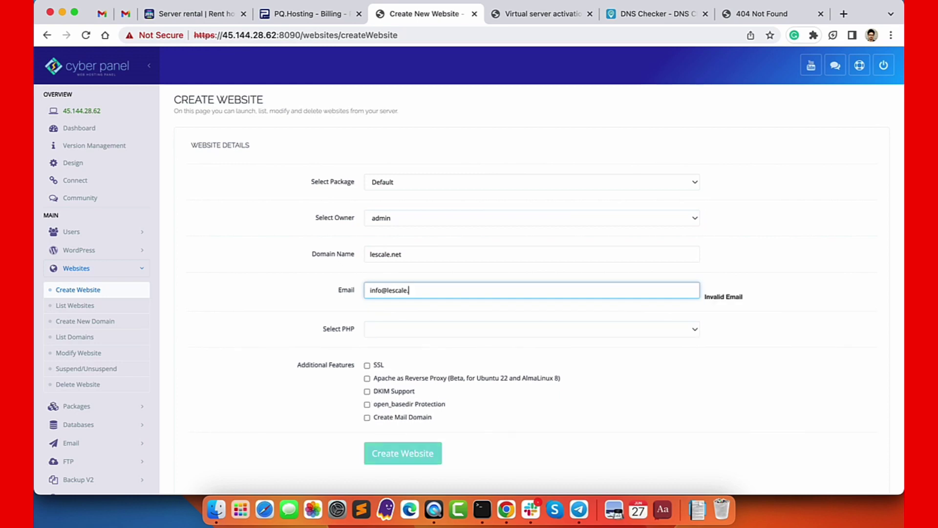
key("Tab")
Step: Choose PHP 8.0, enable SSL, Apache reverse proxy and DKIM, and submit the website
scroll(423, 295, "down", 2)
left_click(385, 270)
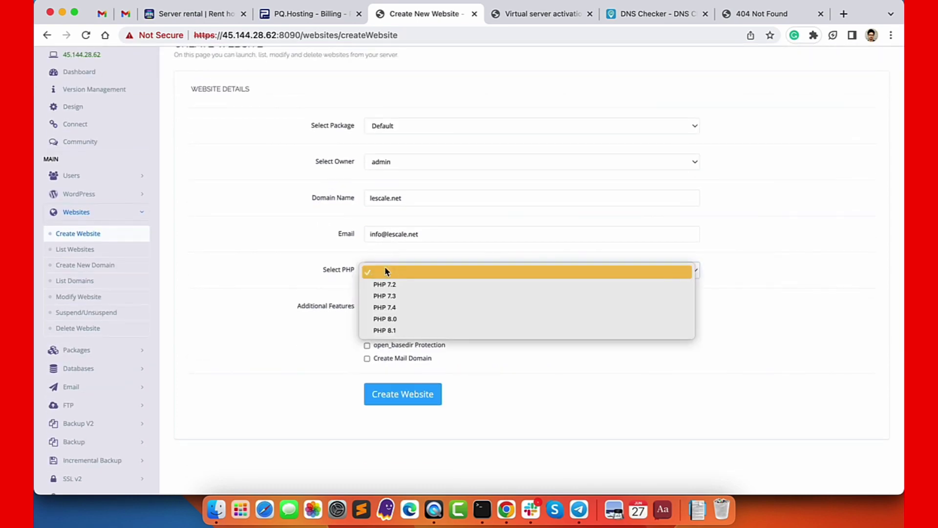
left_click(384, 319)
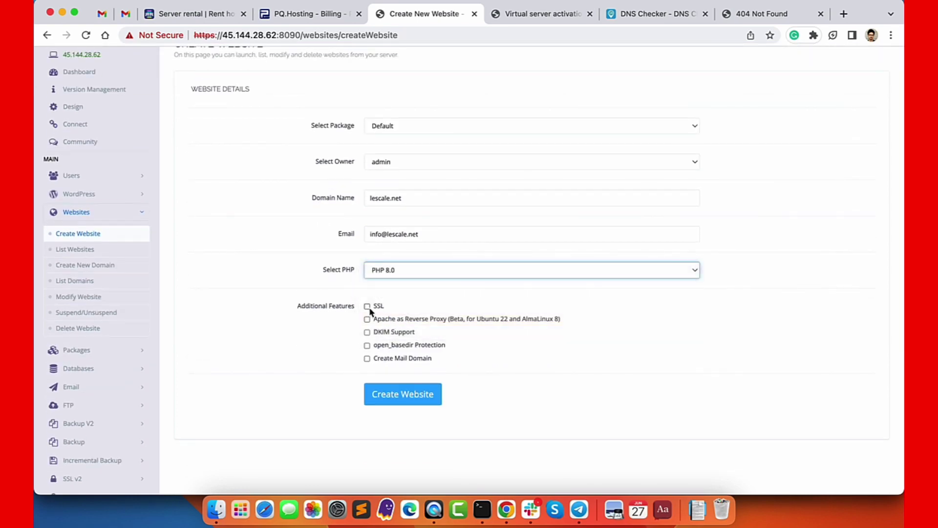
left_click(367, 307)
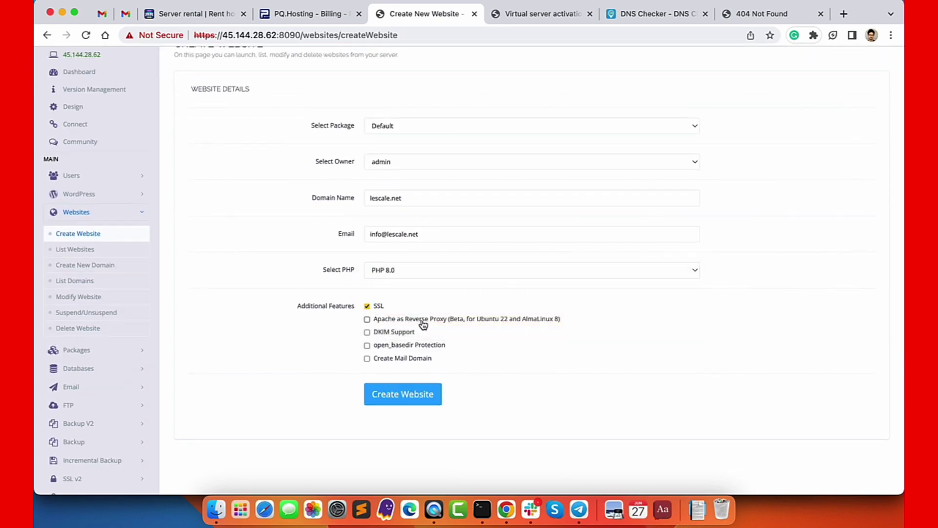
left_click(368, 319)
left_click(368, 333)
scroll(641, 324, "up", 1)
scroll(640, 325, "down", 3)
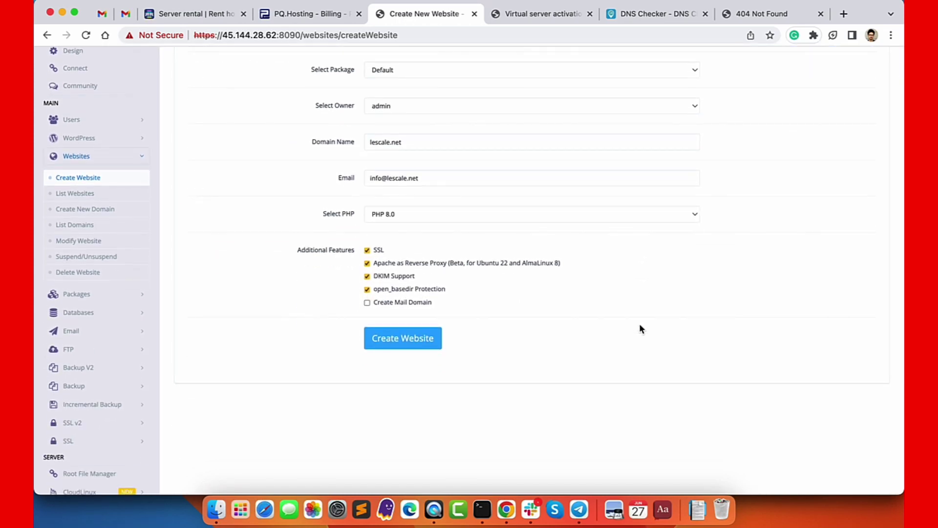
scroll(639, 323, "up", 5)
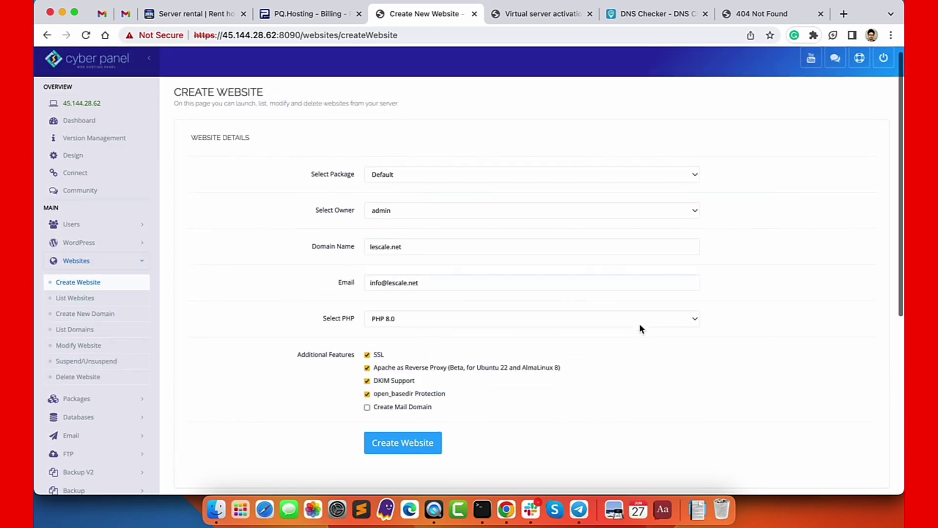
left_click(409, 449)
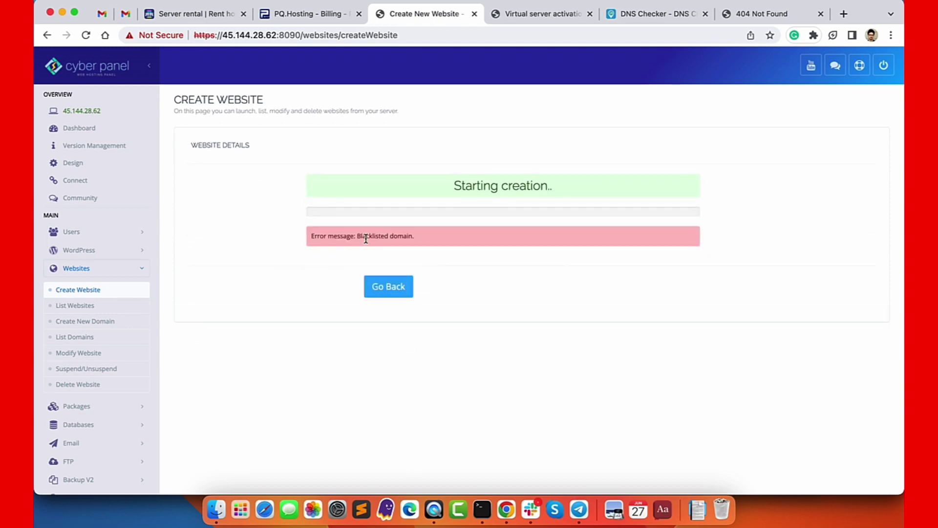
Step: Note the 'Blacklisted domain' error and return to the filled website form
left_click_drag(366, 239, 416, 242)
left_click(396, 287)
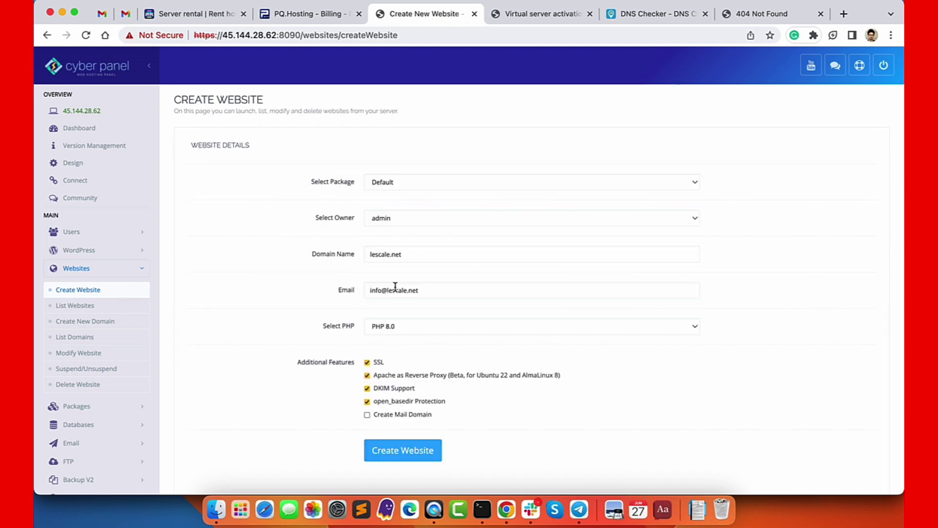
left_click(419, 252)
scroll(138, 243, "down", 4)
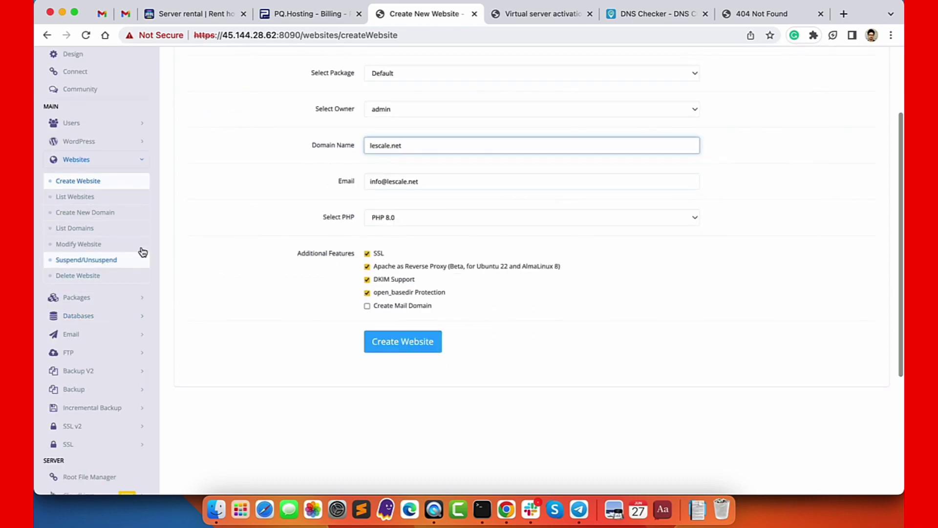
scroll(78, 308, "down", 5)
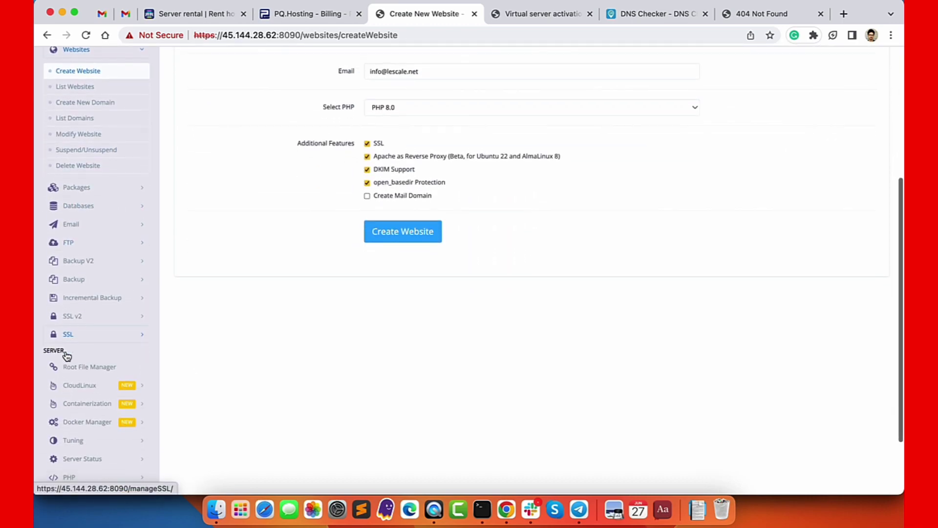
scroll(67, 356, "down", 2)
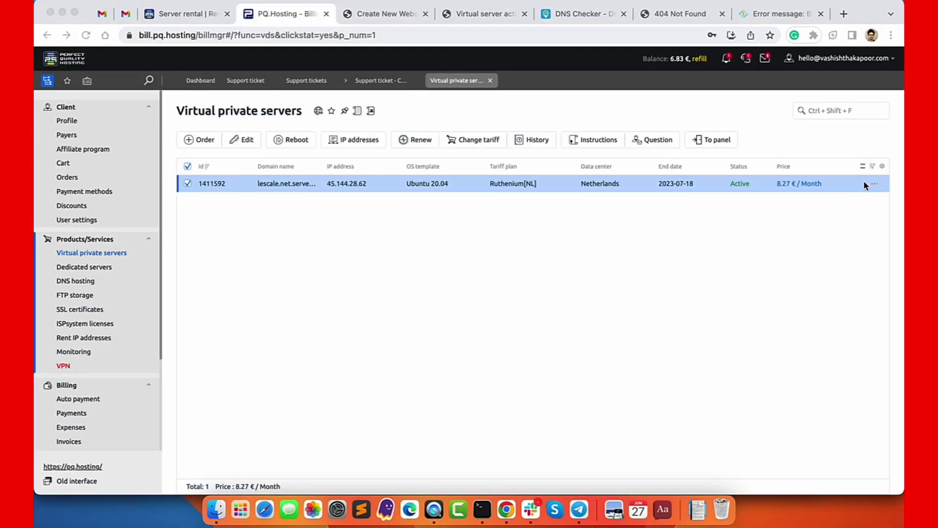
Step: Inspect the VPS properties, noting the server.new part of its domain, then cancel editing
left_click(873, 184)
left_click(782, 205)
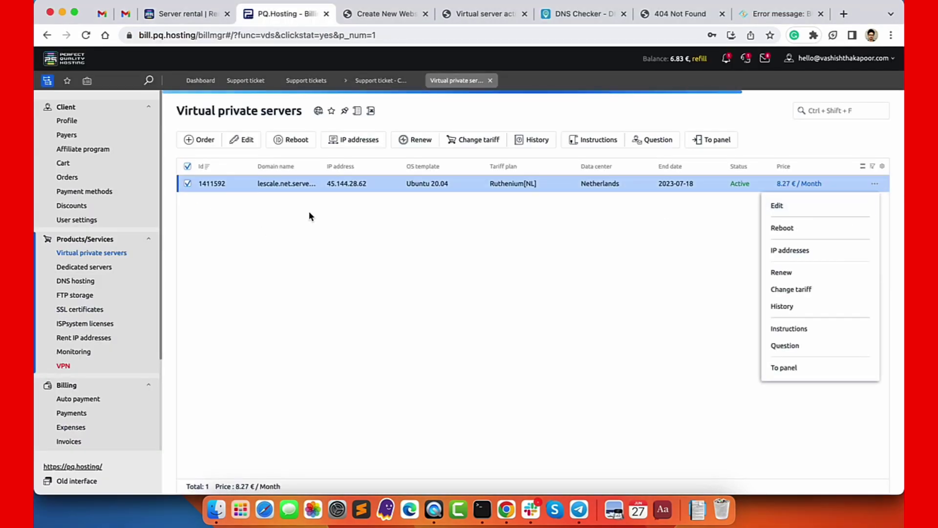
left_click_drag(218, 279, 253, 283)
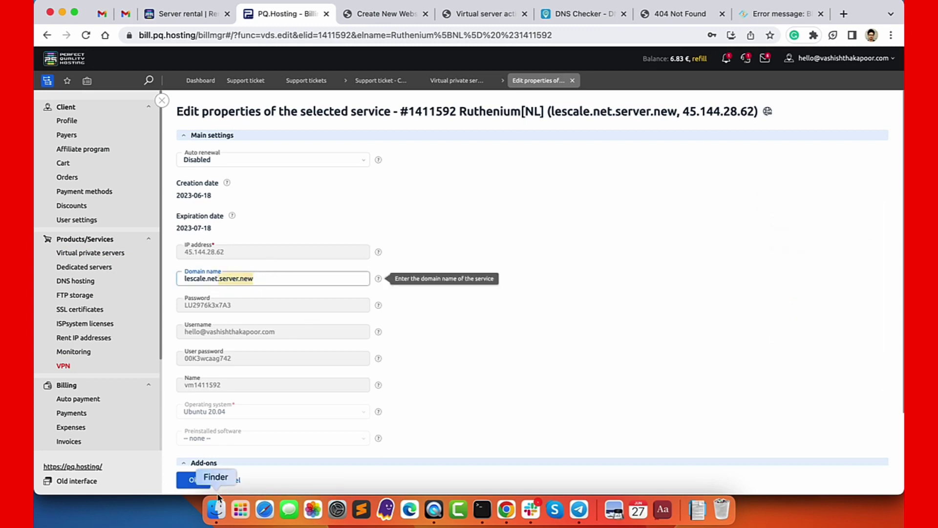
left_click(229, 481)
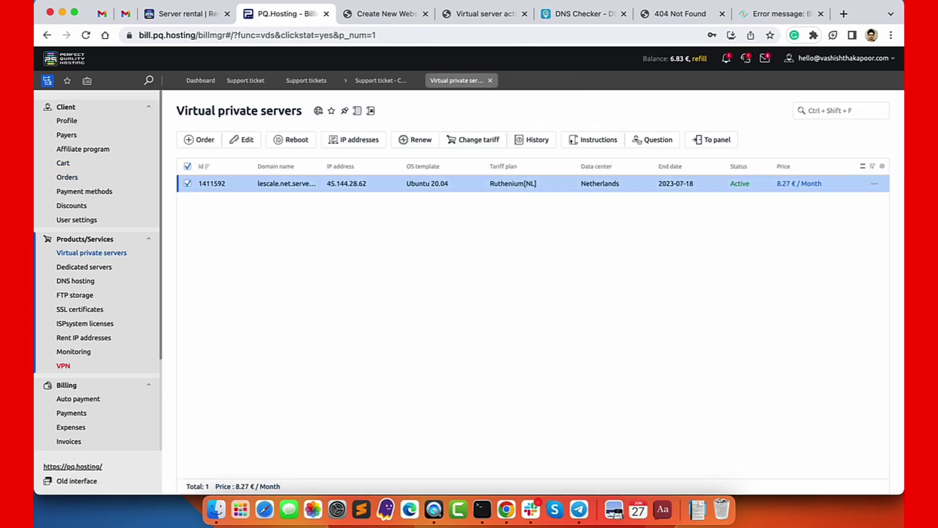
Step: Reboot the 45.144.28.62 VPS and confirm the reboot
left_click(875, 184)
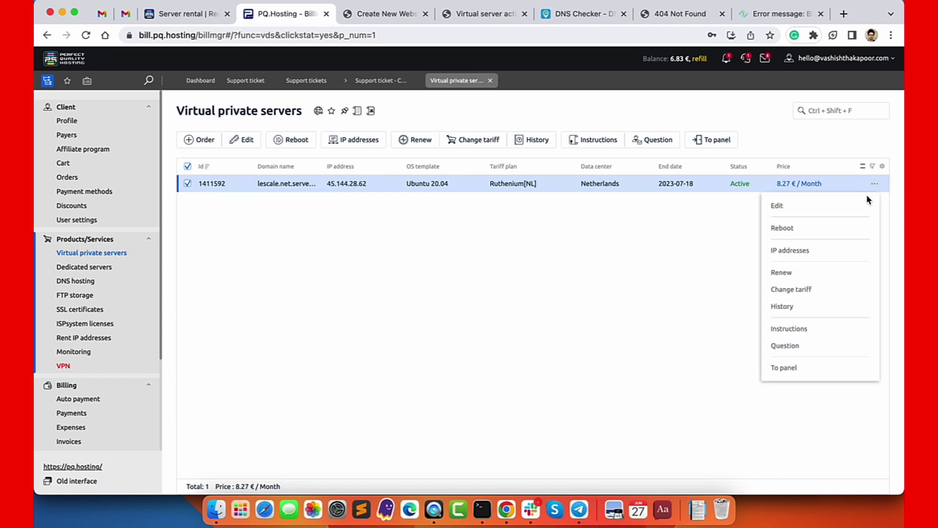
left_click(800, 234)
left_click(394, 284)
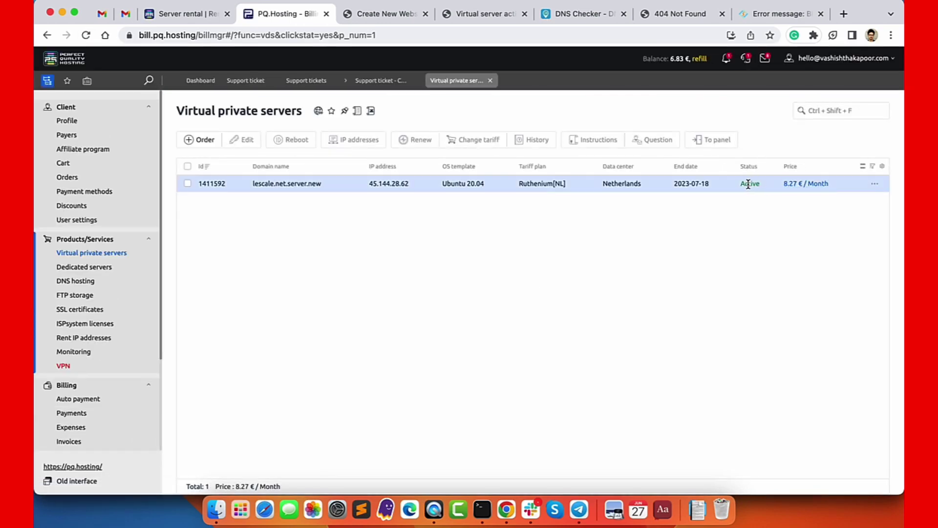
Step: Resubmit the lescale.net website creation, which fails again with 'Blacklisted domain'
left_click(384, 14)
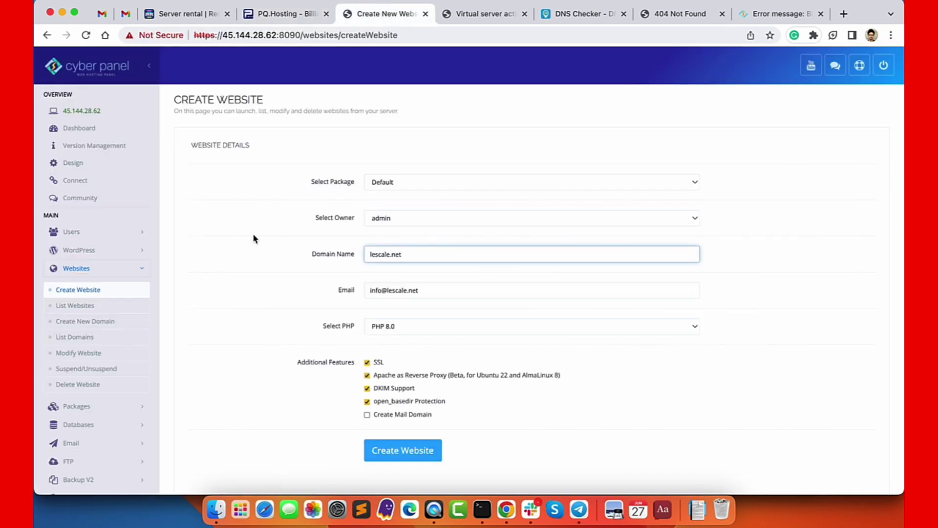
left_click(410, 453)
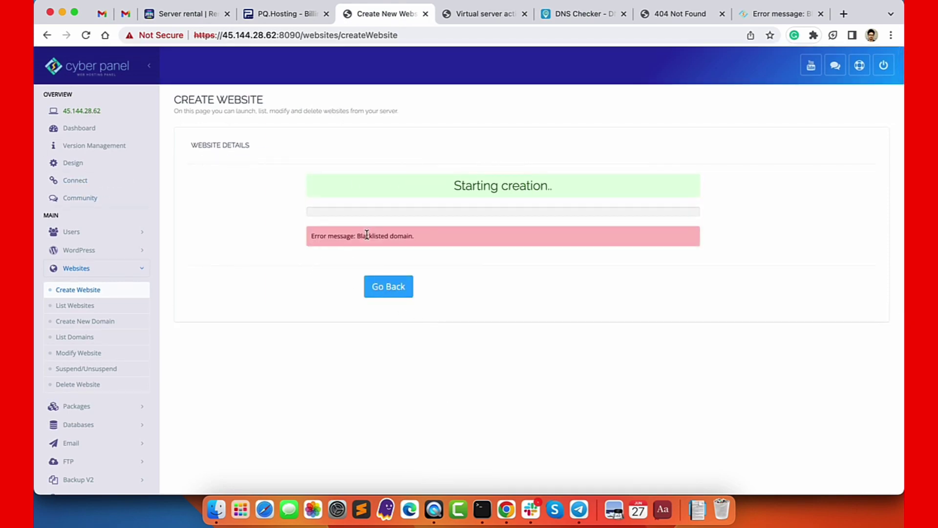
scroll(120, 319, "down", 2)
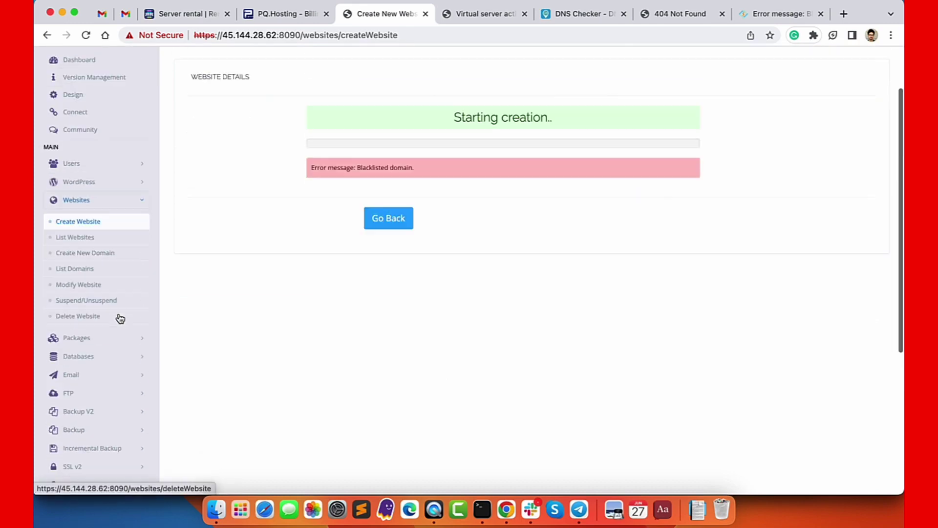
scroll(119, 319, "up", 2)
Step: Bring up a fresh, blank Create Website form
left_click(122, 318)
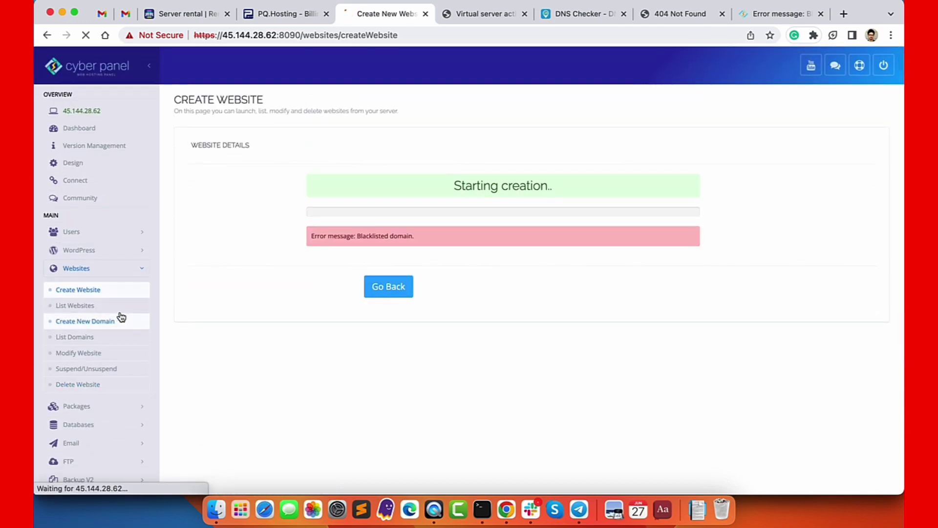
scroll(121, 318, "down", 1)
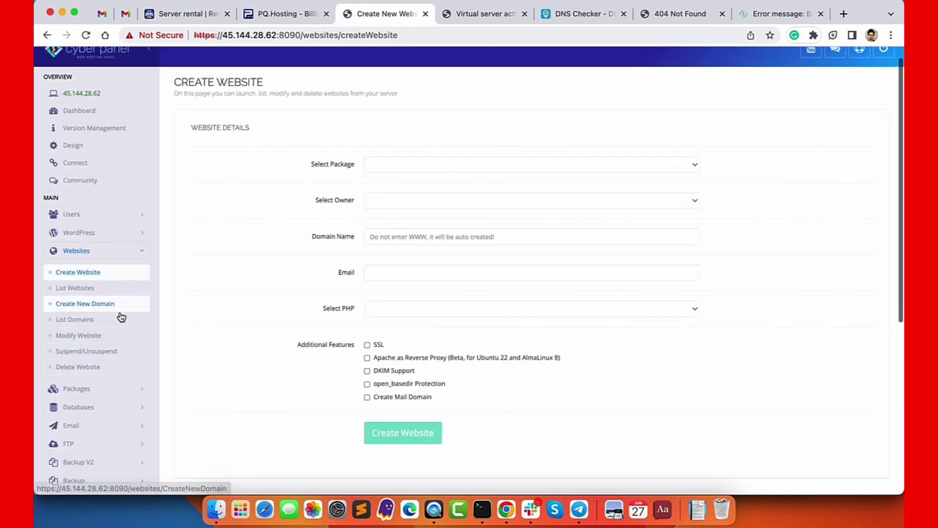
scroll(122, 316, "up", 1)
scroll(128, 314, "down", 5)
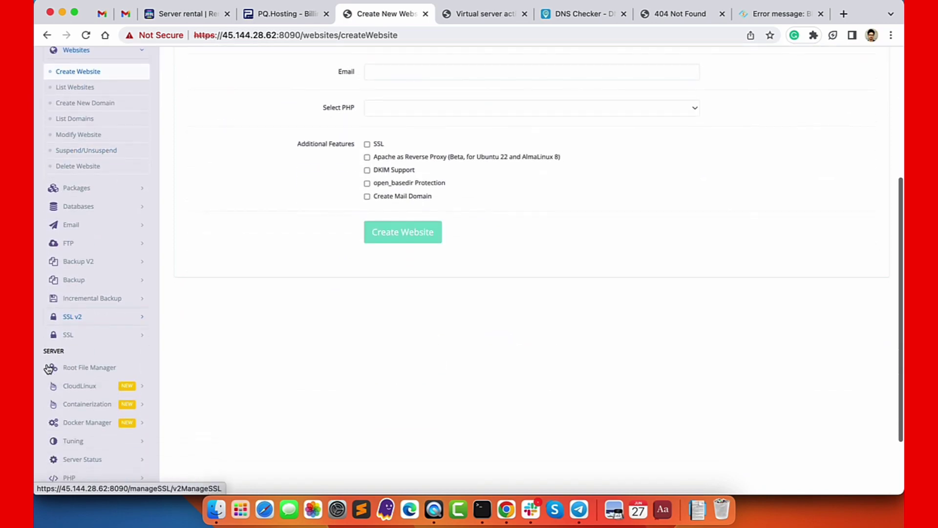
scroll(100, 363, "down", 1)
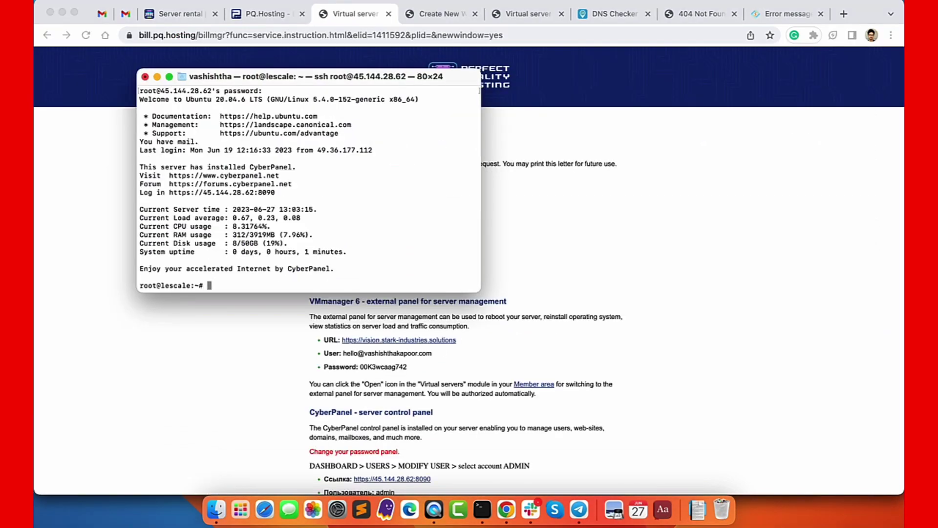
Step: Run hostname on the server and confirm it reports lescale.net
type("hostname")
key("Return")
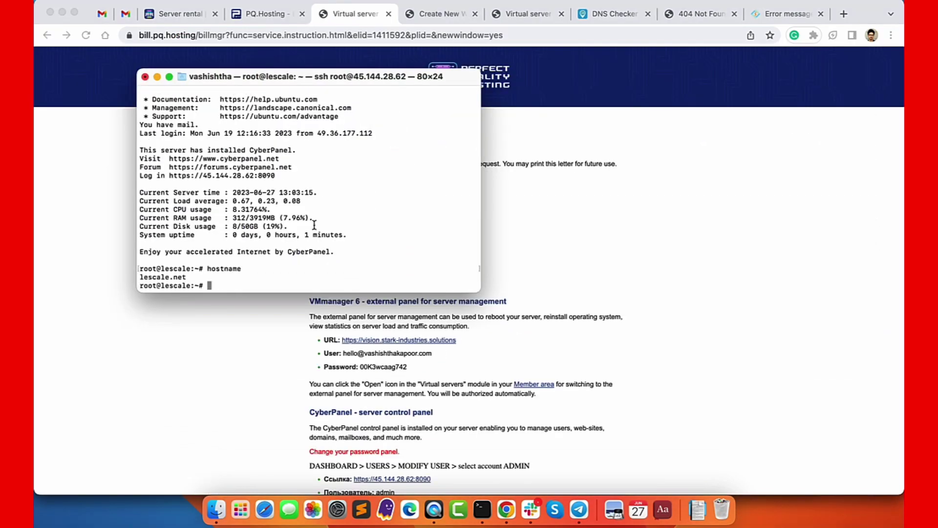
triple_click(163, 277)
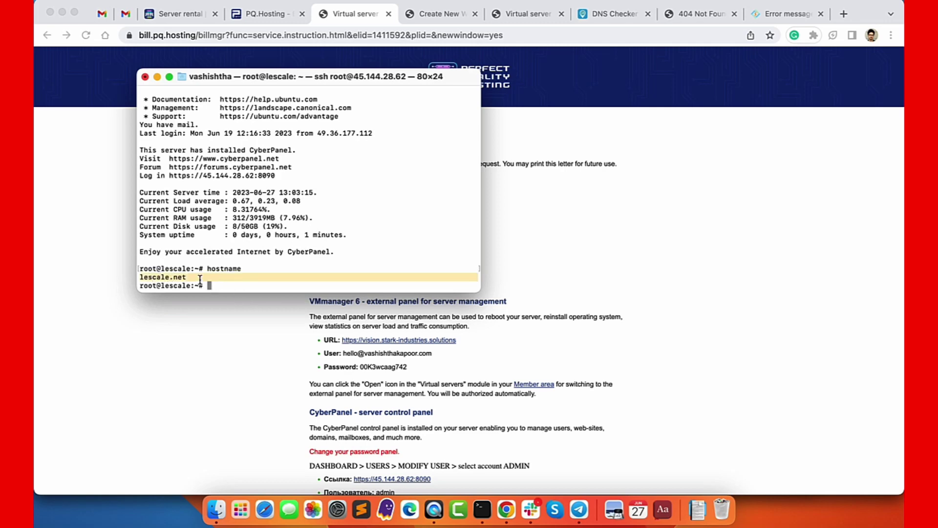
left_click(844, 13)
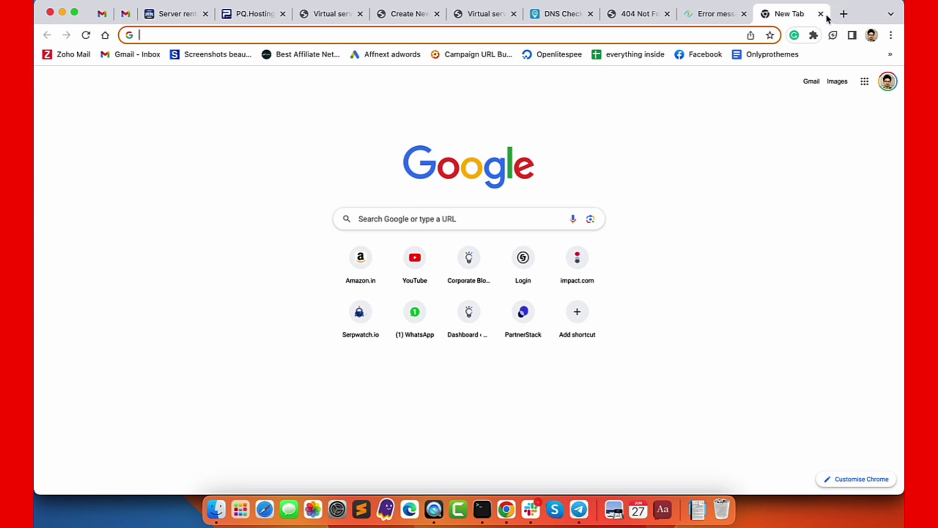
left_click(828, 14)
key("super+Tab")
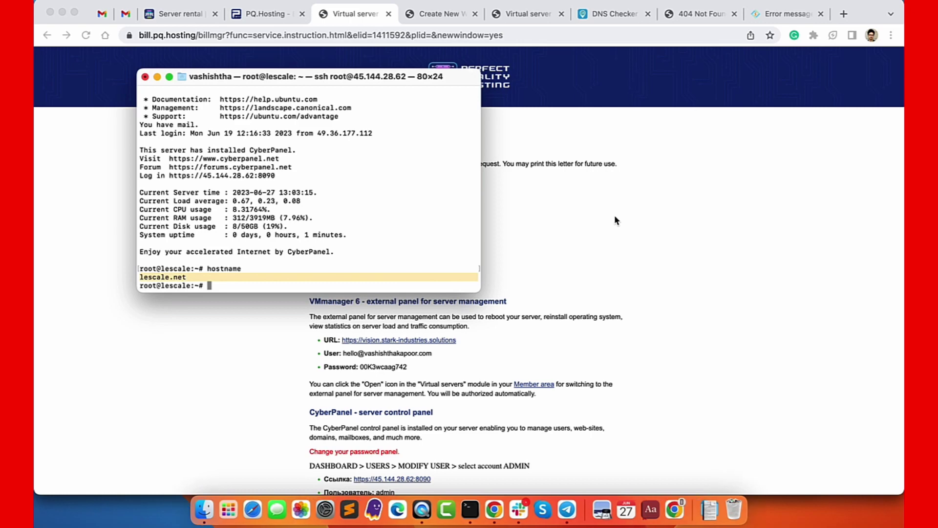
Step: Open etc/hostname in nano using a relative path
left_click(409, 268)
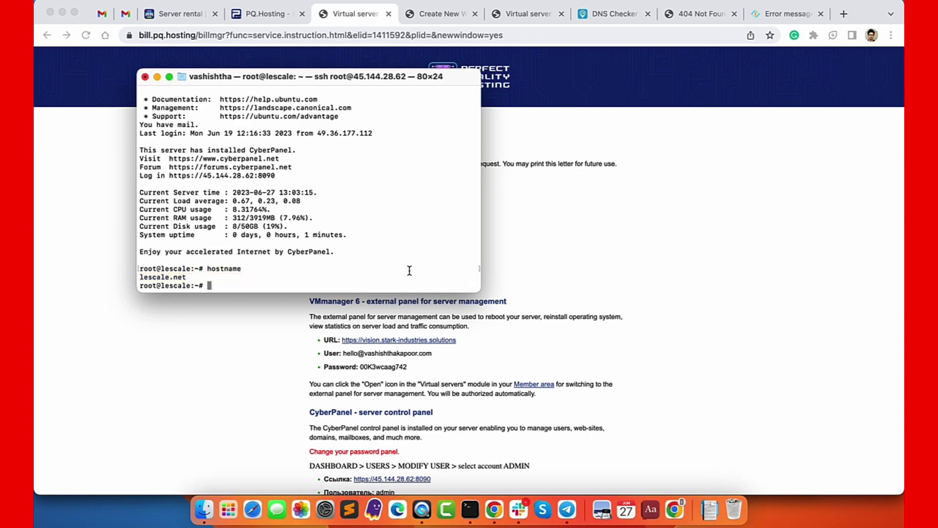
type("nano etc/hostname")
key("Return")
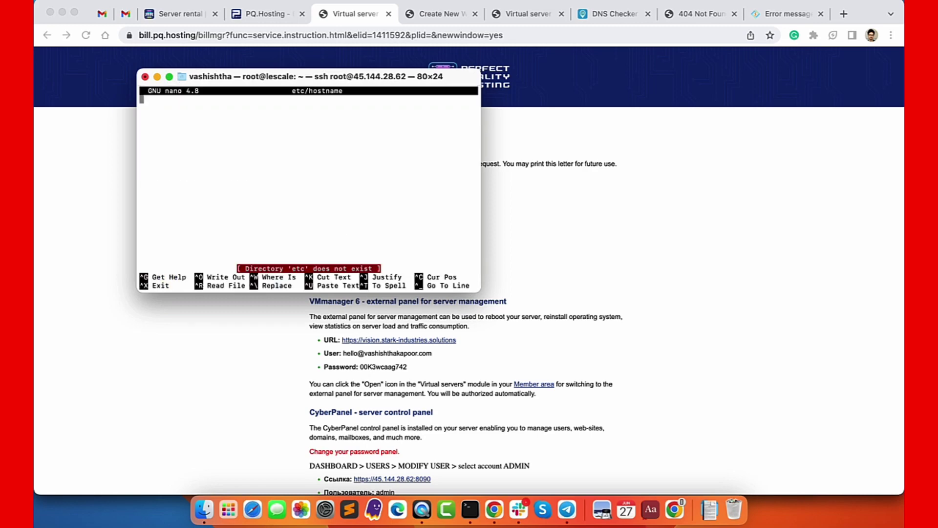
Step: Edit /etc/hostname with sudo nano, appending '.server.' to the name, and save it
key("ctrl+x")
type("sudo nano ")
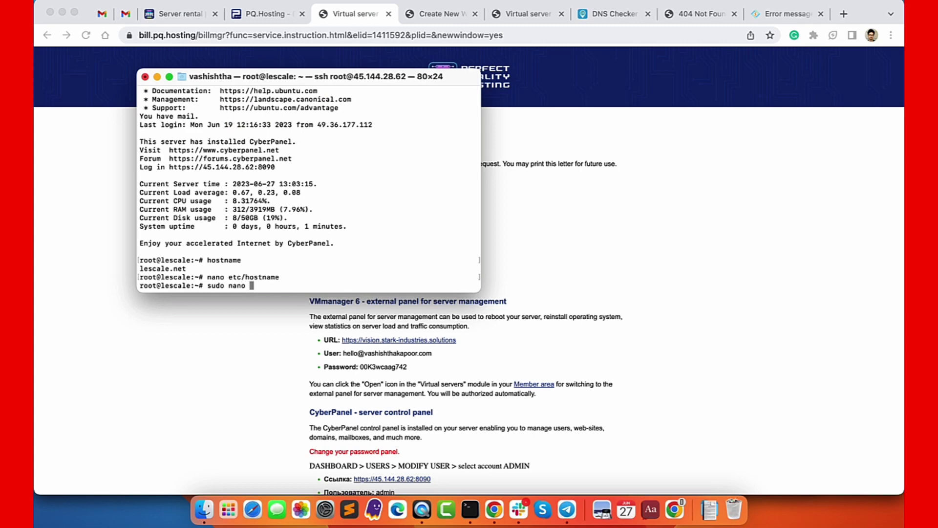
type("/etc/hostname")
key("Return")
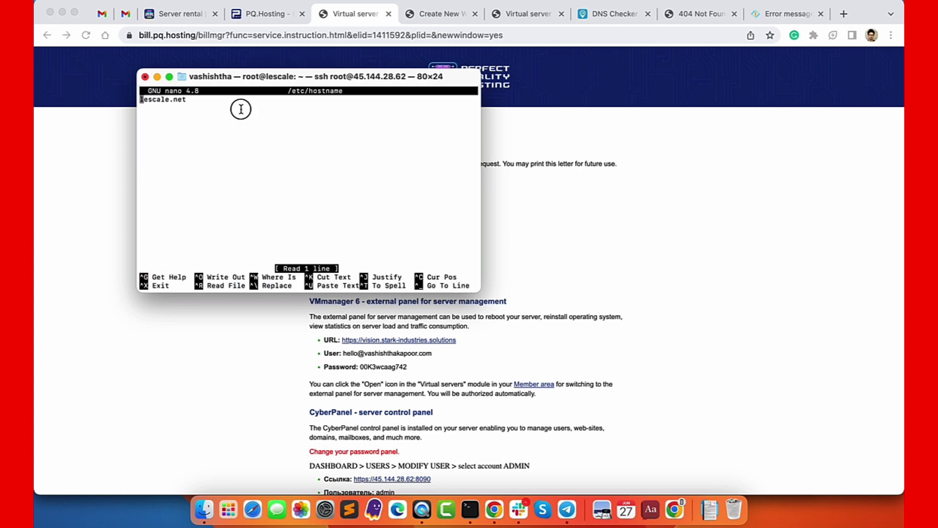
key("Left")
type(".server.")
key("ctrl+x")
key("y")
key("Return")
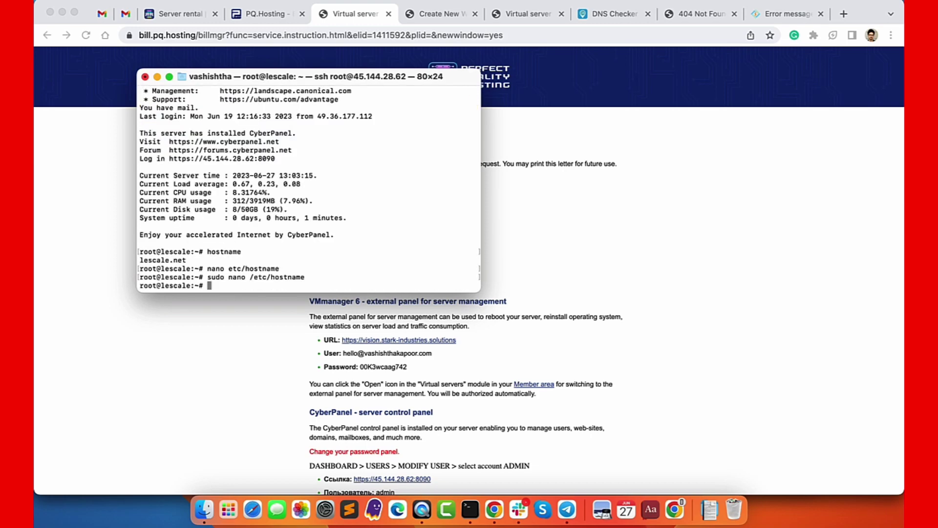
Step: Reboot the server and check in PQ Hosting that the VPS shows Active
type("reboot")
key("Return")
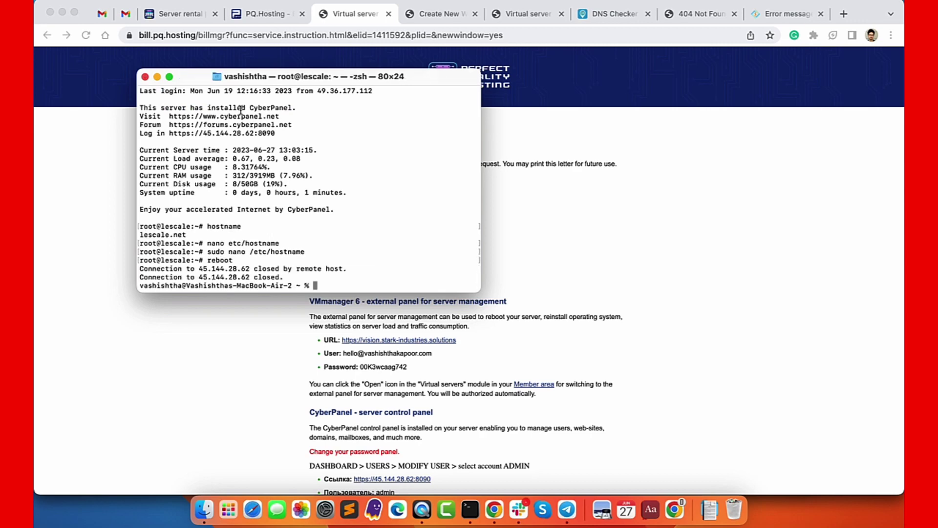
scroll(241, 111, "up", 3)
scroll(264, 265, "down", 3)
scroll(331, 233, "up", 1)
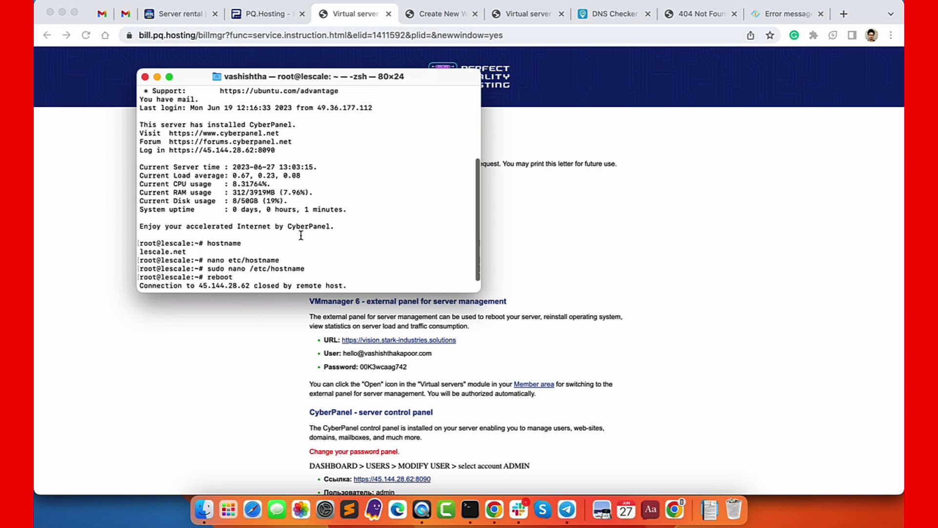
scroll(327, 184, "down", 1)
left_click(262, 14)
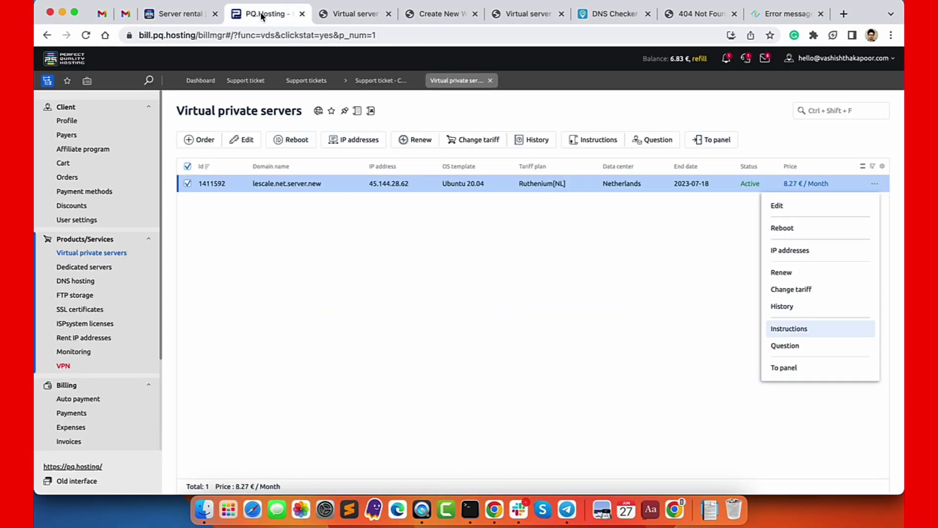
left_click(702, 377)
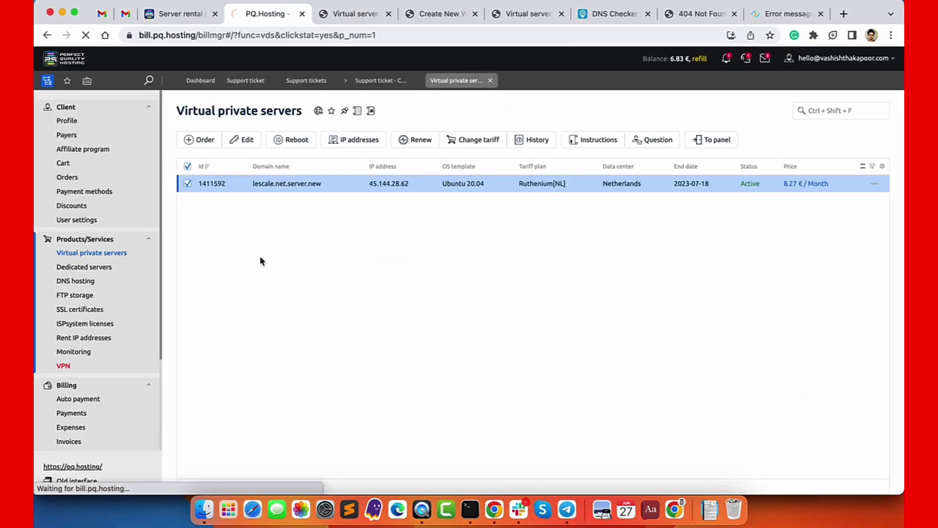
left_click(751, 183)
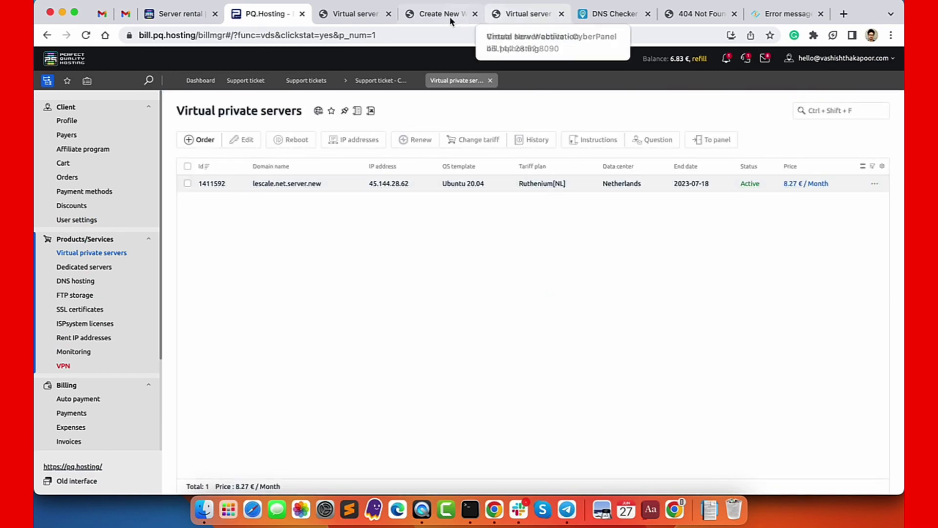
Step: Reconnect to the rebooted server over SSH using the root password from the activation letter
key("super+Tab")
key("Up")
key("Return")
left_click(352, 13)
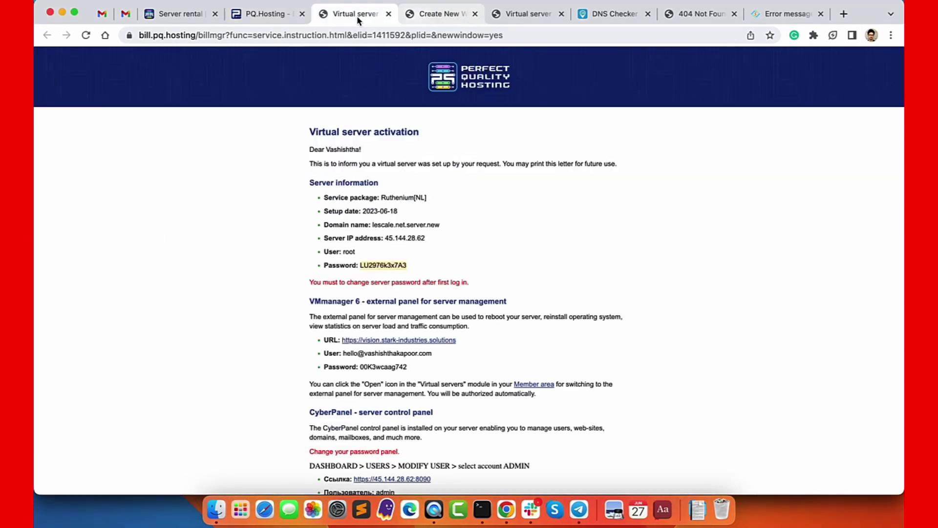
key("super+Tab")
key("Return")
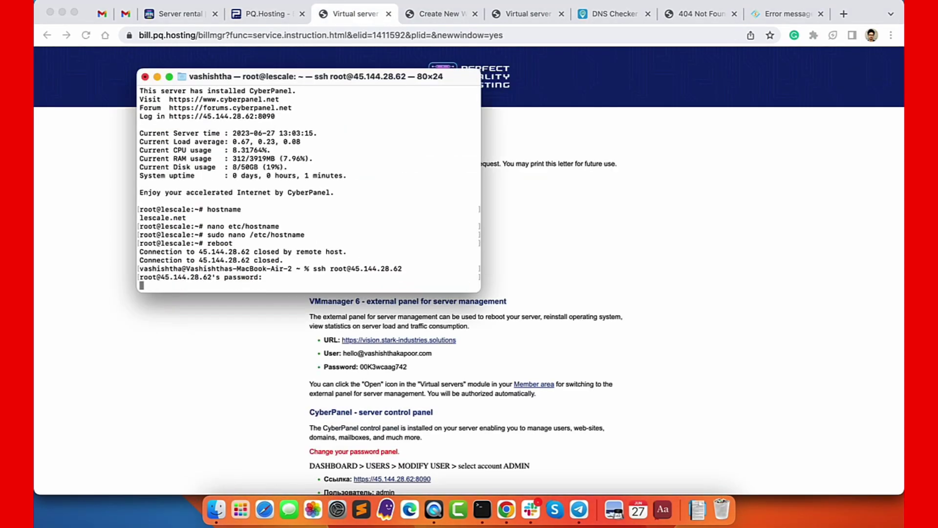
Step: Run hostname and confirm it now reads lescale.net.server.new
type("hostname")
key("Return")
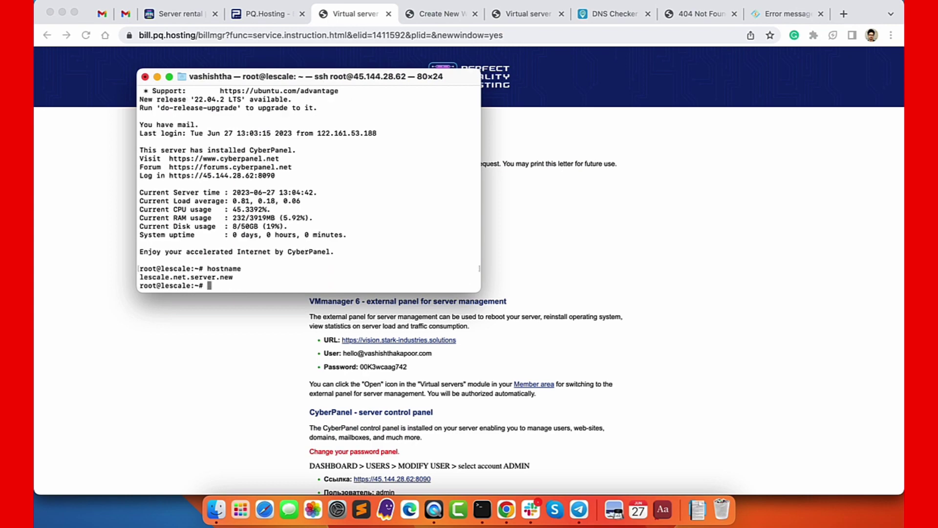
left_click_drag(141, 286, 142, 274)
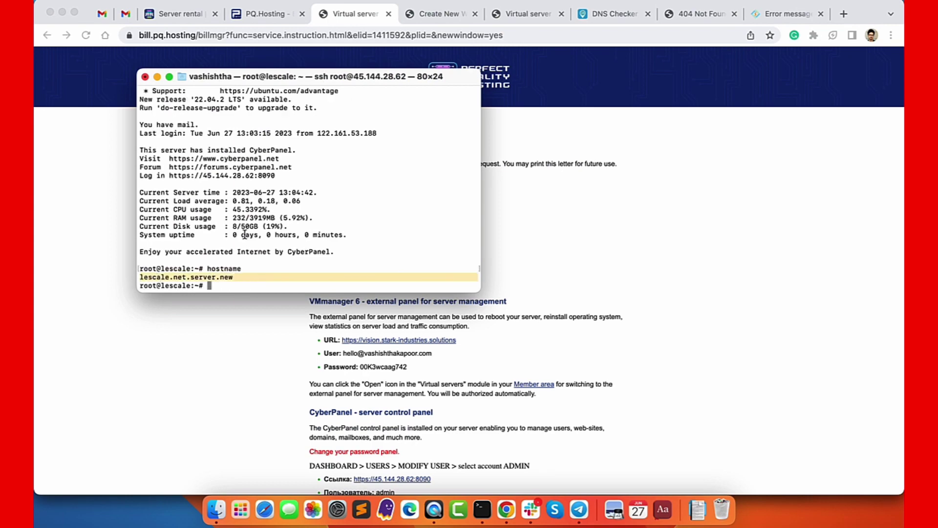
left_click(464, 14)
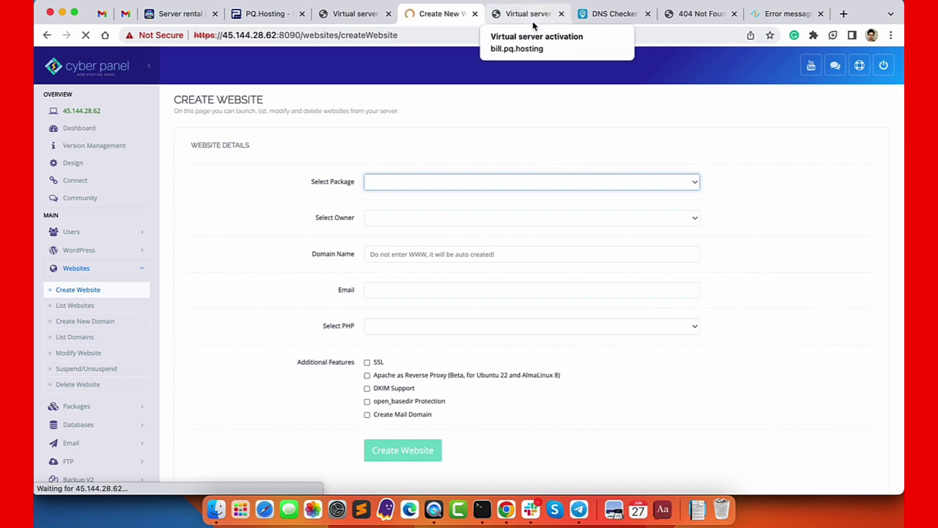
Step: Fill in Default package, admin owner, domain lescale.net and the site contact e-mail
left_click(418, 186)
left_click(413, 203)
left_click(406, 218)
left_click(404, 231)
left_click(400, 254)
type("lescal")
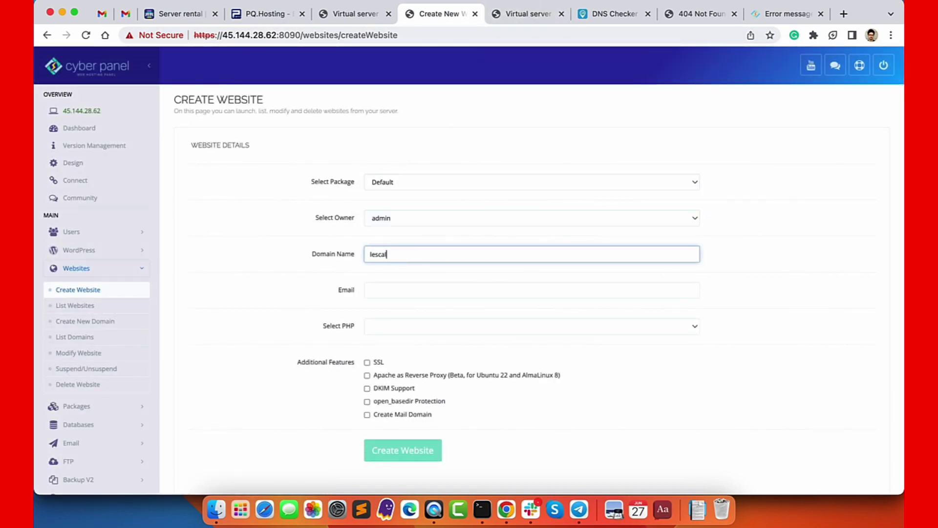
type("e.net")
key("Tab")
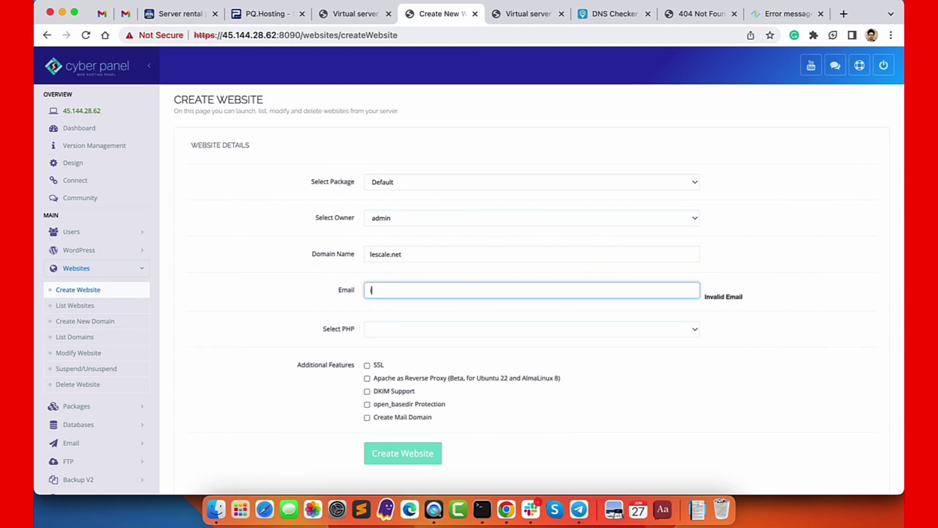
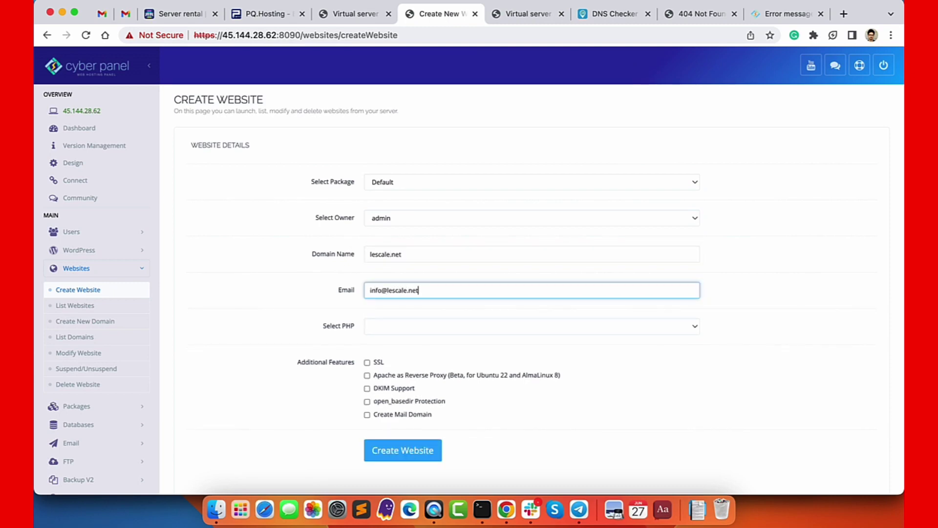
Step: Choose PHP 8.0 and enable SSL, Apache Reverse Proxy and DKIM Support
key("Tab")
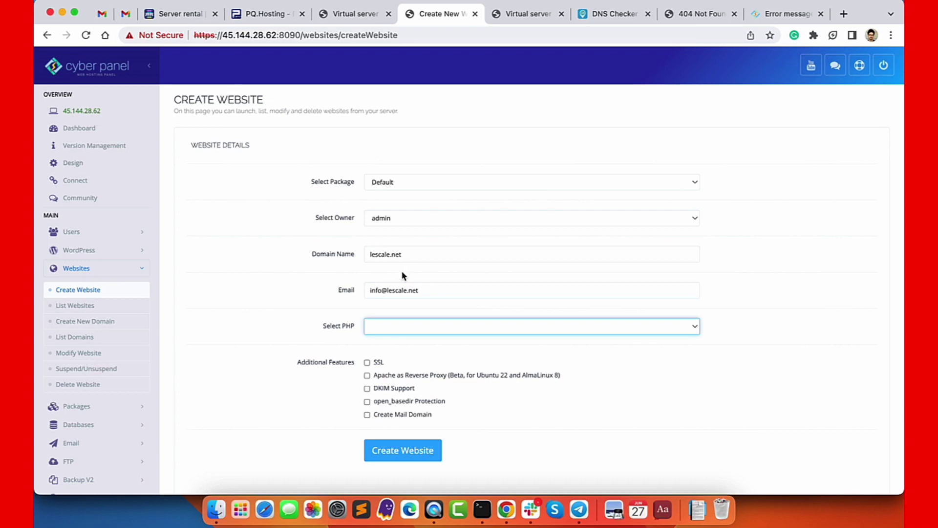
left_click(398, 326)
left_click(406, 377)
left_click(367, 362)
left_click(367, 375)
left_click(368, 389)
scroll(450, 398, "down", 3)
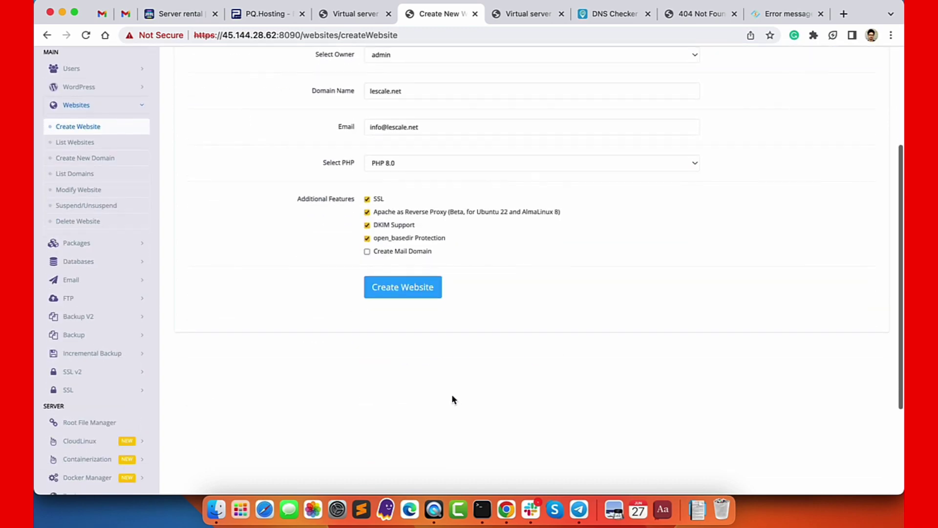
scroll(450, 398, "up", 3)
Step: Submit the lescale.net website and wait for 'Successfully Installed' and 'Website succesfully created'
left_click(396, 437)
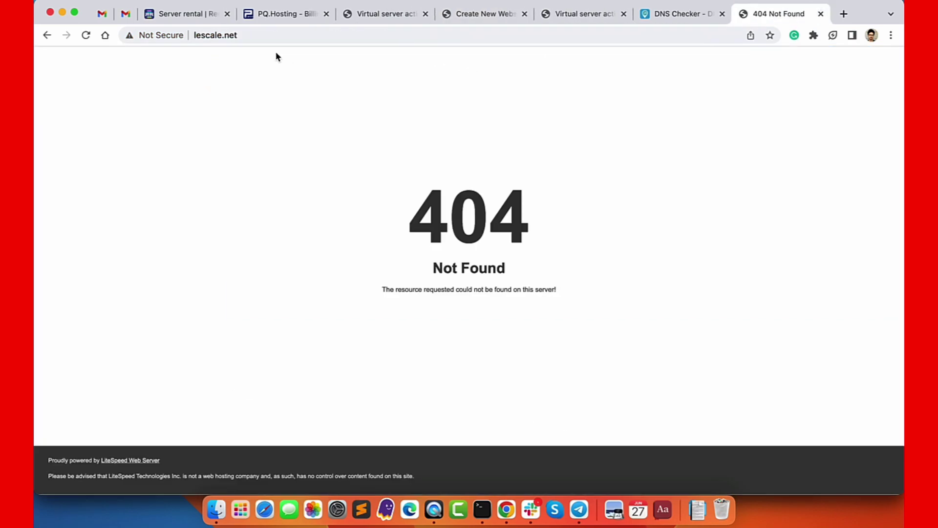
Step: Reload lescale.net and confirm it now shows the 'CyberPanel Installed' page
left_click(277, 41)
key("Return")
left_click(293, 168)
left_click_drag(294, 167, 665, 264)
left_click(664, 263)
triple_click(396, 205)
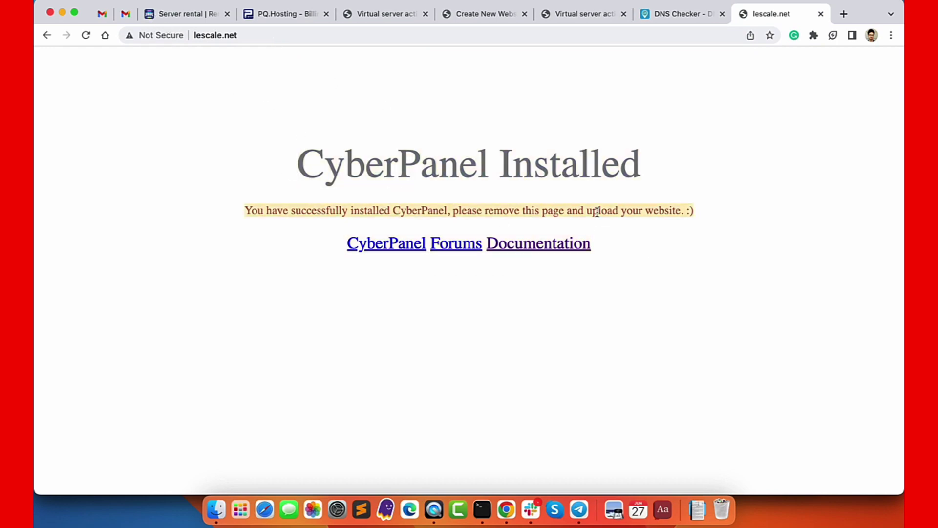
triple_click(297, 170)
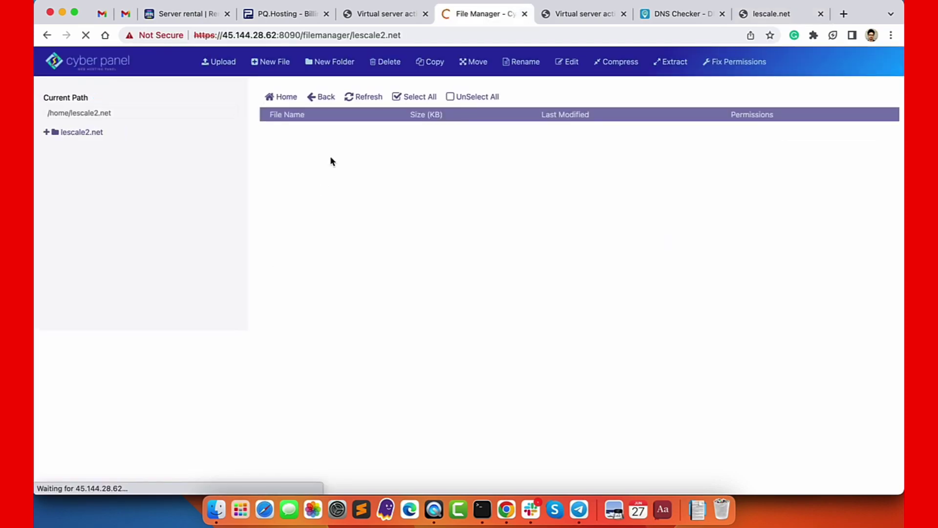
Step: Open public_html/index.html in CyberPanel's file editor
double_click(332, 141)
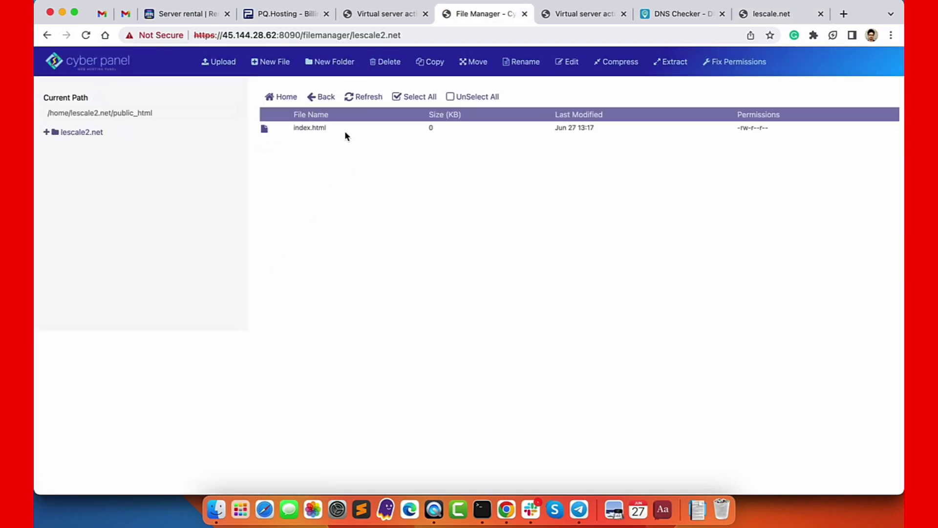
right_click(346, 132)
left_click(370, 245)
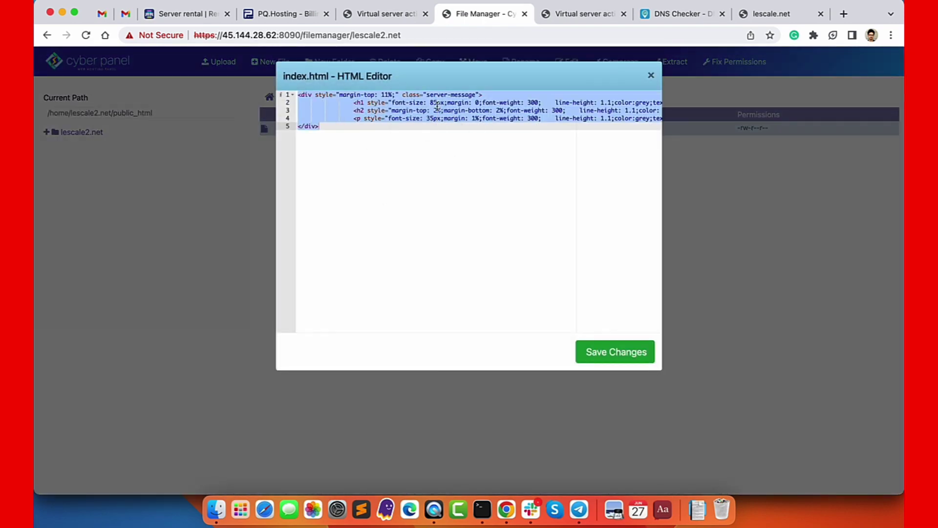
left_click(452, 111)
scroll(452, 112, "right", 10)
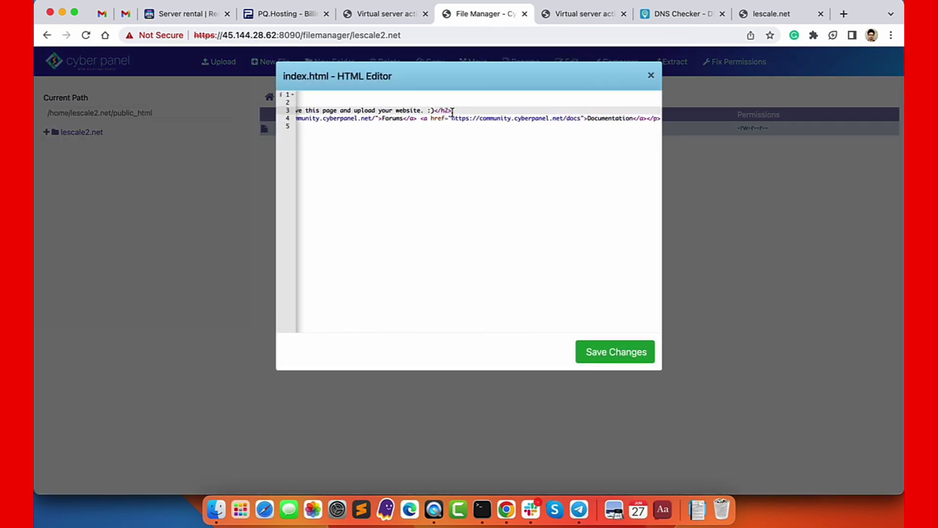
scroll(451, 112, "left", 10)
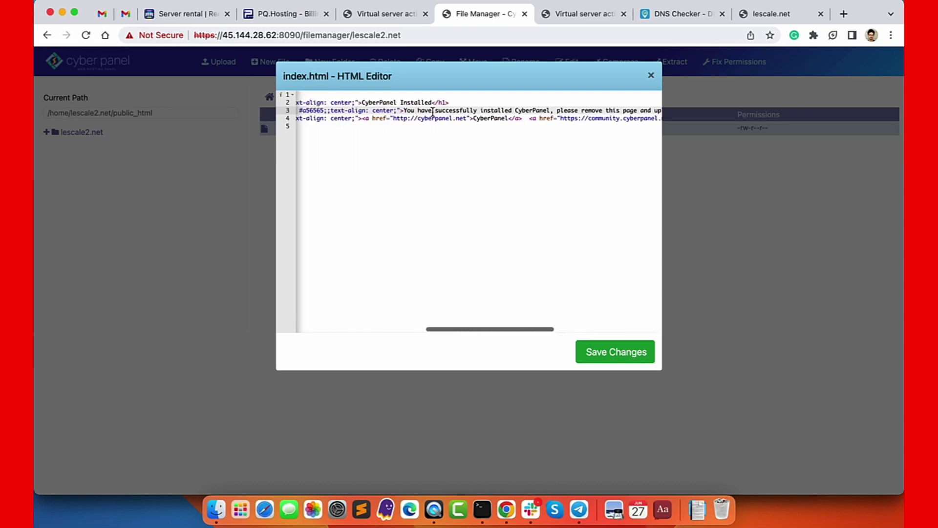
scroll(405, 111, "right", 2)
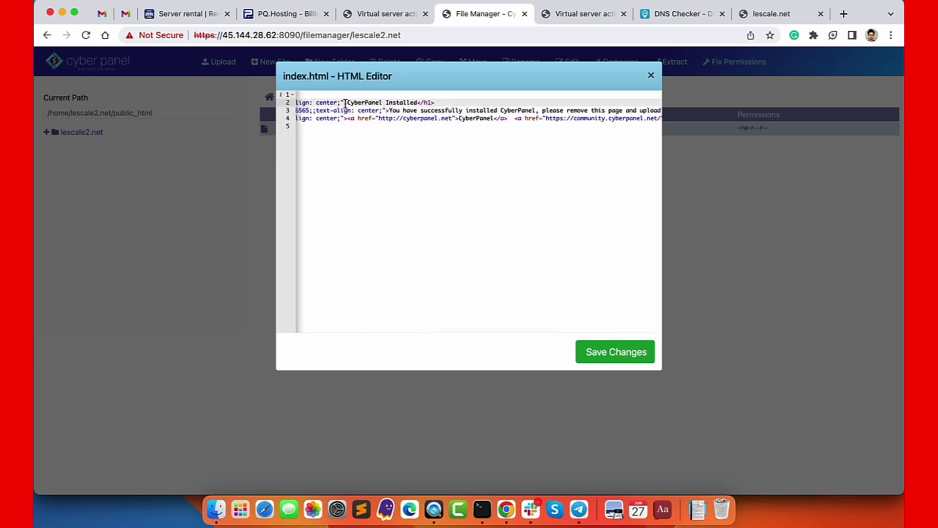
Step: Replace the 'CyberPanel Installed' heading with 'Test Site' and save index.html
double_click(354, 102)
left_click_drag(382, 103, 348, 102)
type("Test Si")
type("te - Fo")
type("ur")
key("BackSpace")
key("BackSpace")
key("BackSpace")
key("BackSpace")
key("BackSpace")
key("BackSpace")
key("BackSpace")
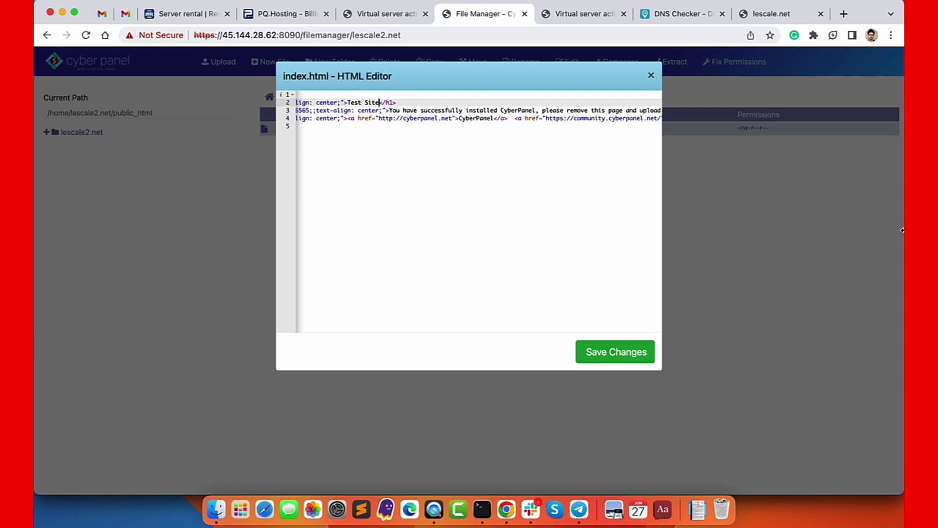
left_click(629, 349)
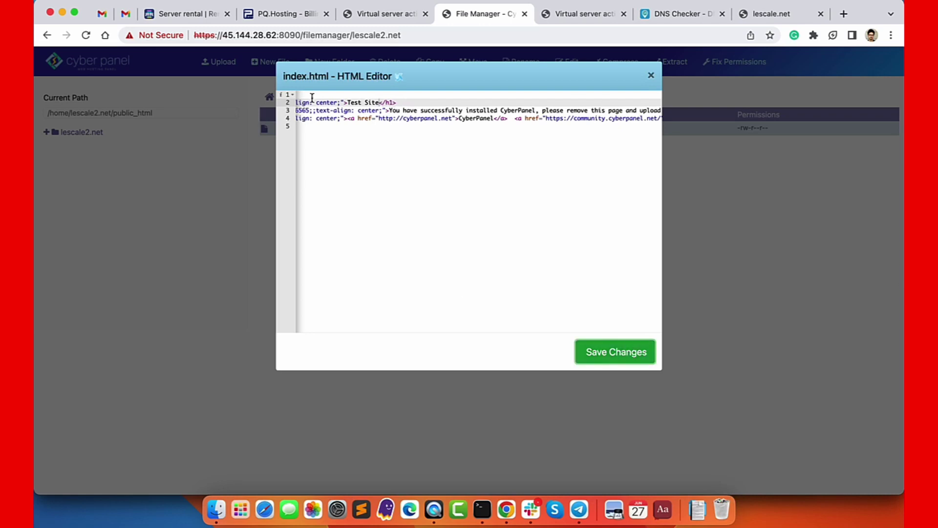
Step: Load lescale2.net in the site tab and confirm it shows the new Test Site heading
left_click(740, 13)
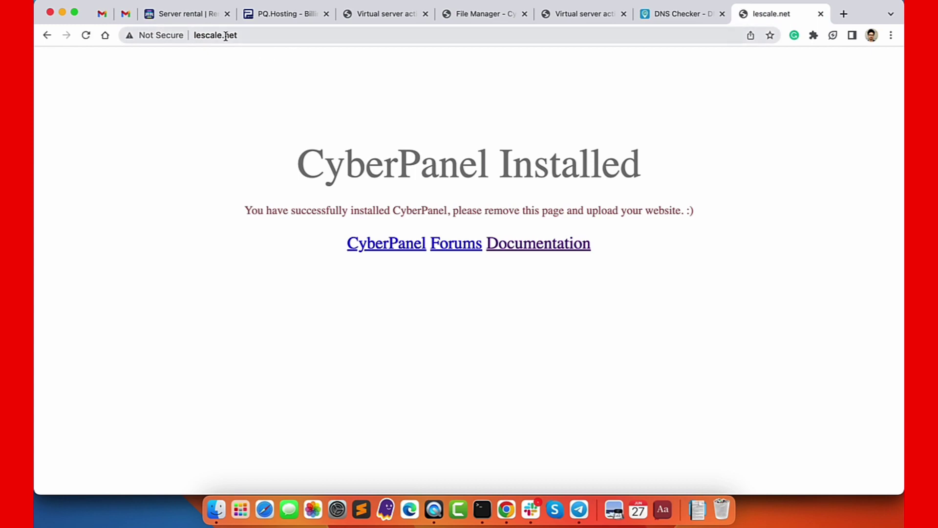
key("super+l")
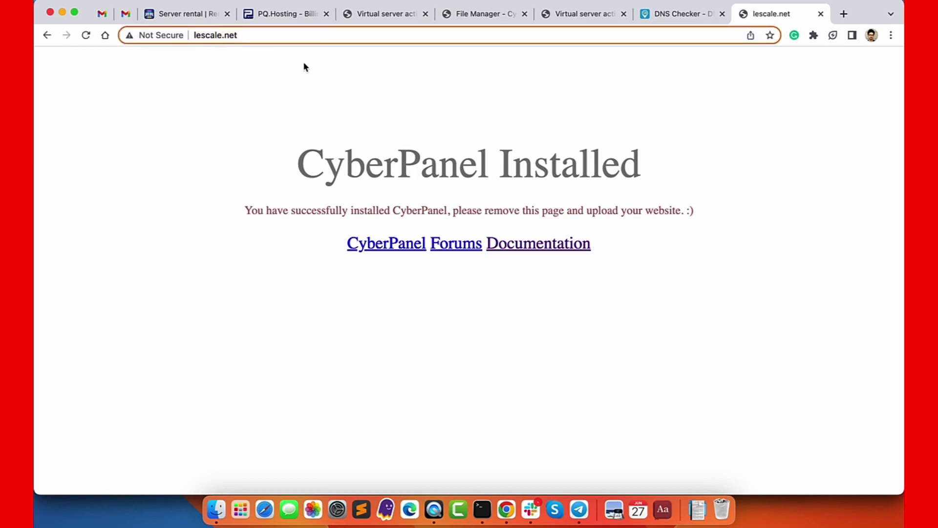
type("2")
key("Return")
left_click_drag(401, 163, 536, 165)
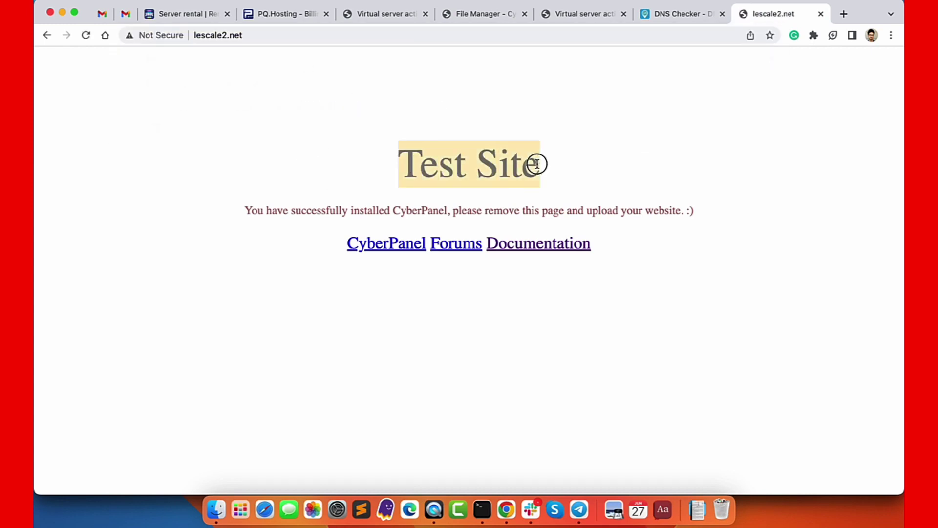
left_click(620, 174)
Step: Close the HTML editor in File Manager and return to lescale2.net's CyberPanel management page
left_click(472, 14)
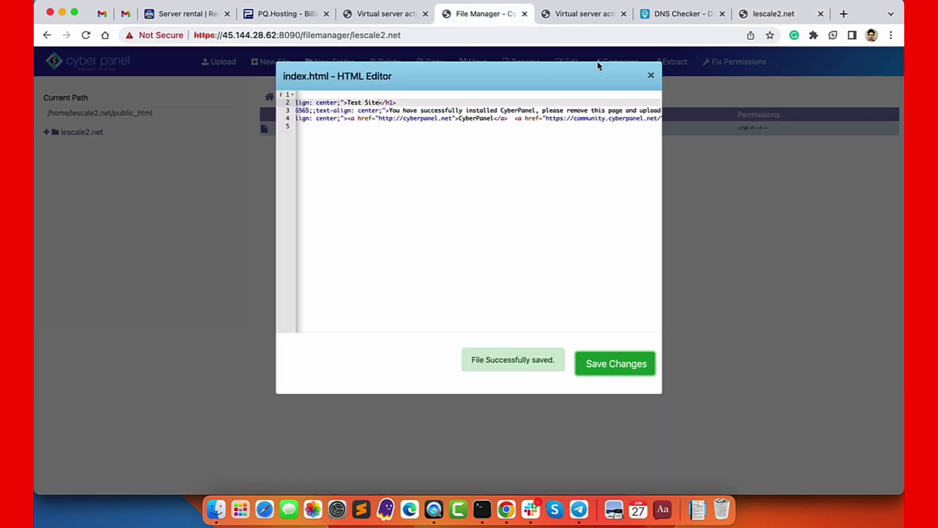
left_click(651, 74)
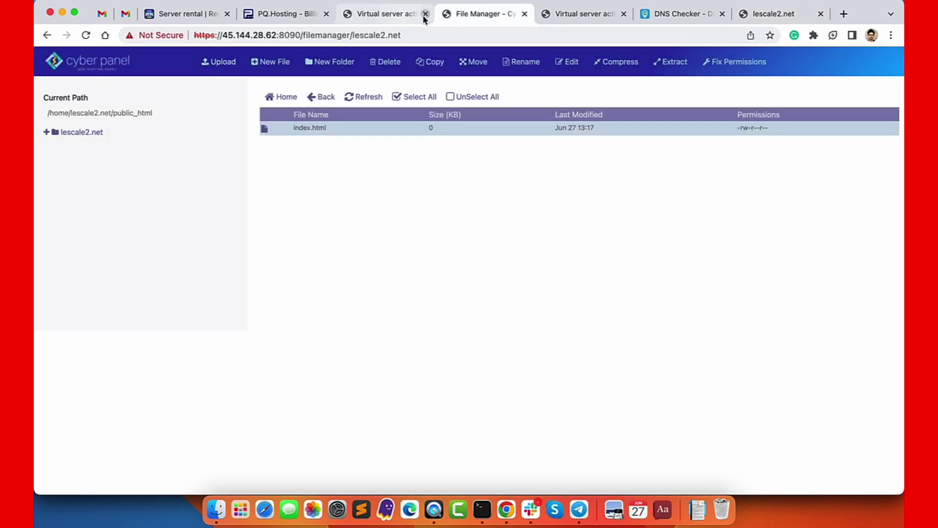
left_click(115, 67)
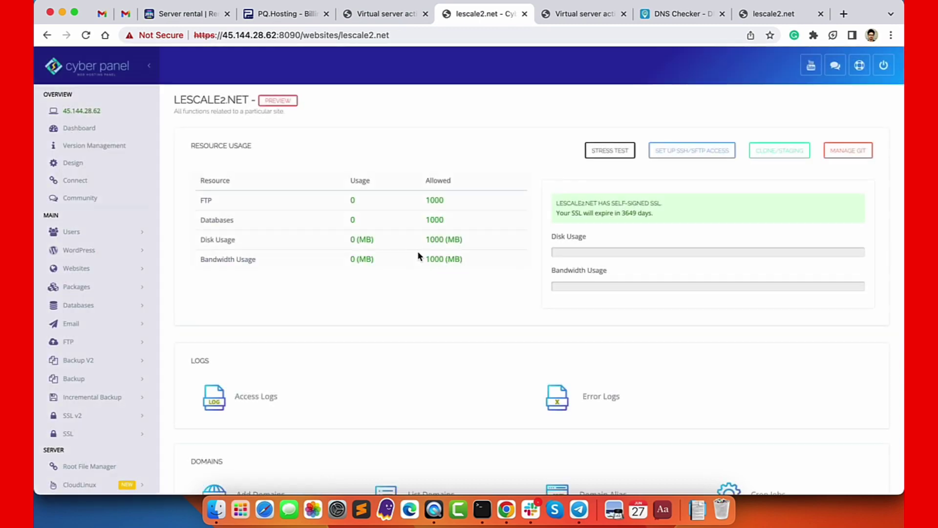
Step: Install WordPress + LSCache titled 'Test Site' with login user admin, a password and an admin e-mail
scroll(418, 255, "down", 15)
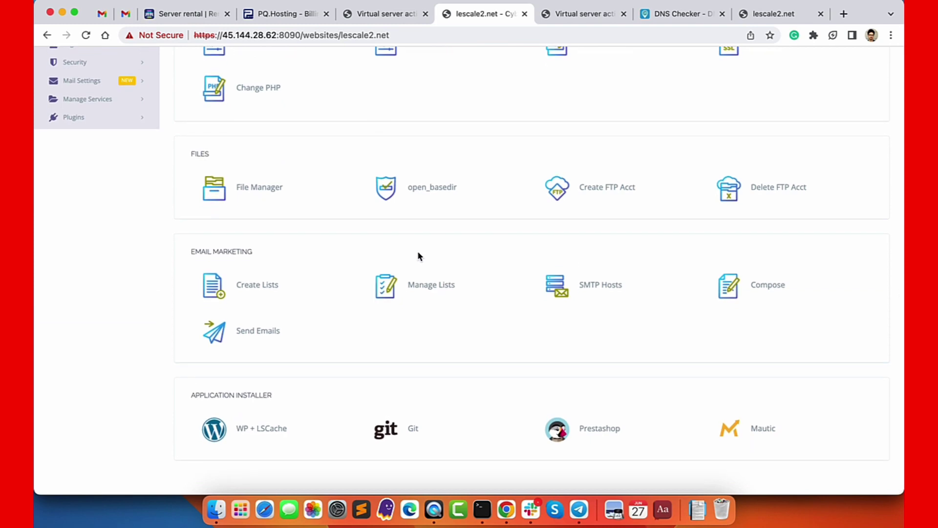
left_click(216, 447)
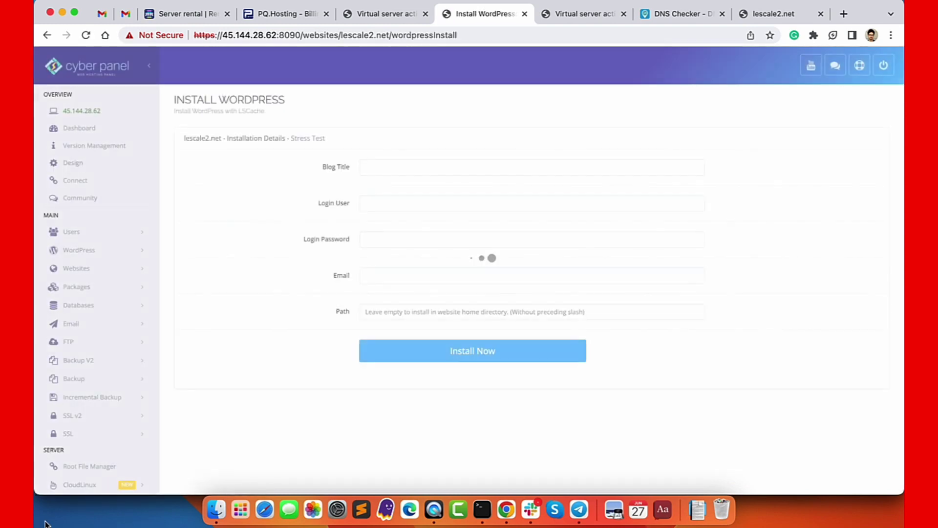
left_click(440, 169)
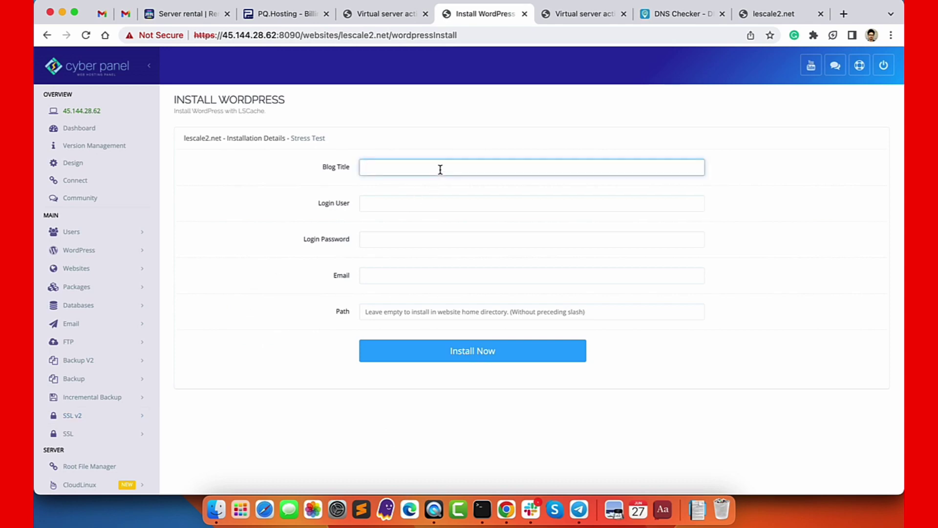
type("Test Site")
key("Tab")
type("admin")
key("Tab")
type("••••••••••")
key("Tab")
type("info@tes")
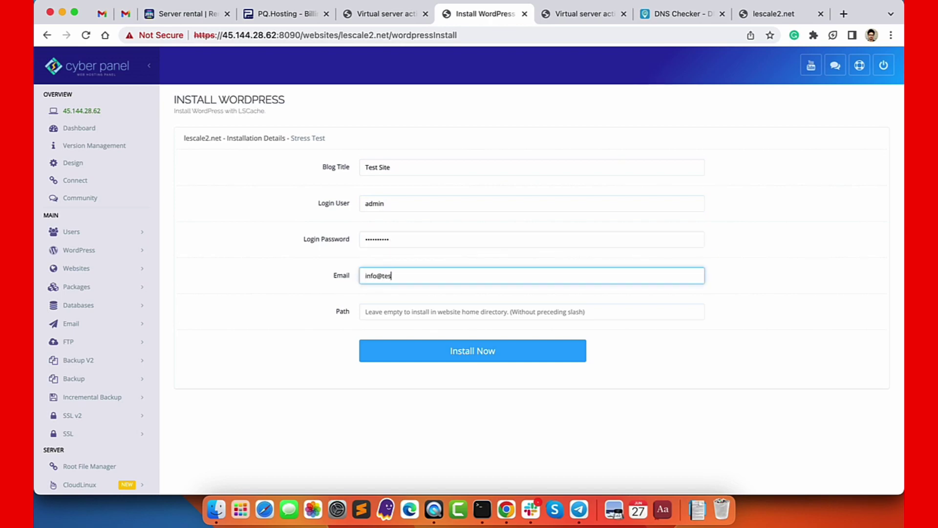
type("tsite.com")
key("Tab")
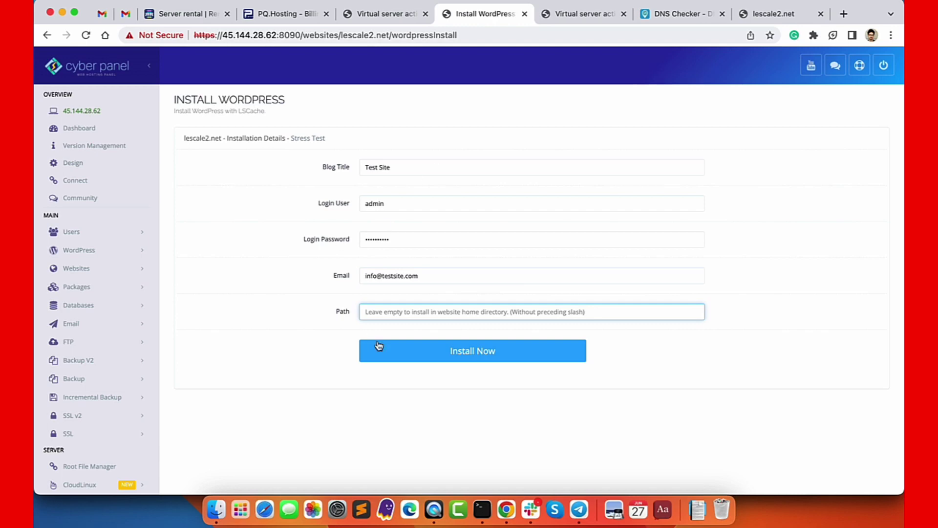
left_click(476, 353)
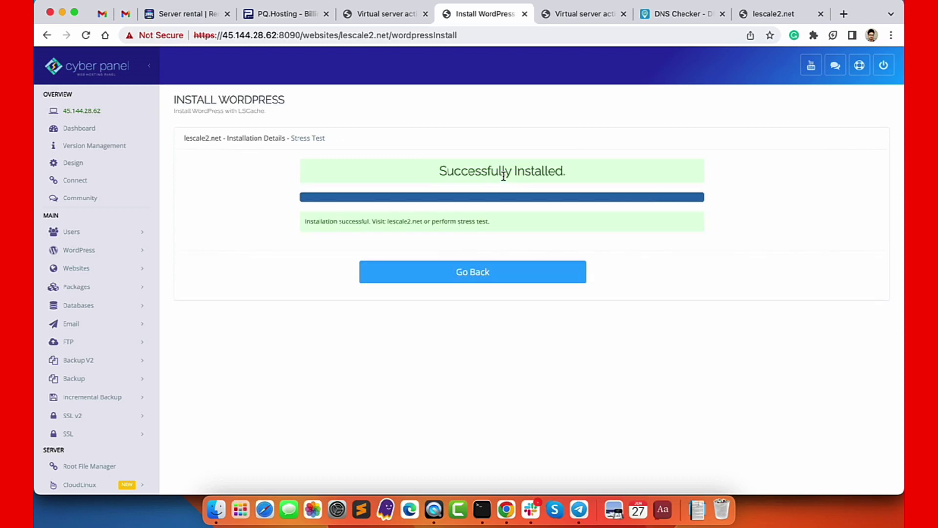
Step: Confirm the 'Successfully Installed' message for WordPress on lescale2.net
left_click_drag(304, 221, 503, 227)
Step: Reload lescale2.net to see the new WordPress blog replacing the placeholder page
left_click(773, 15)
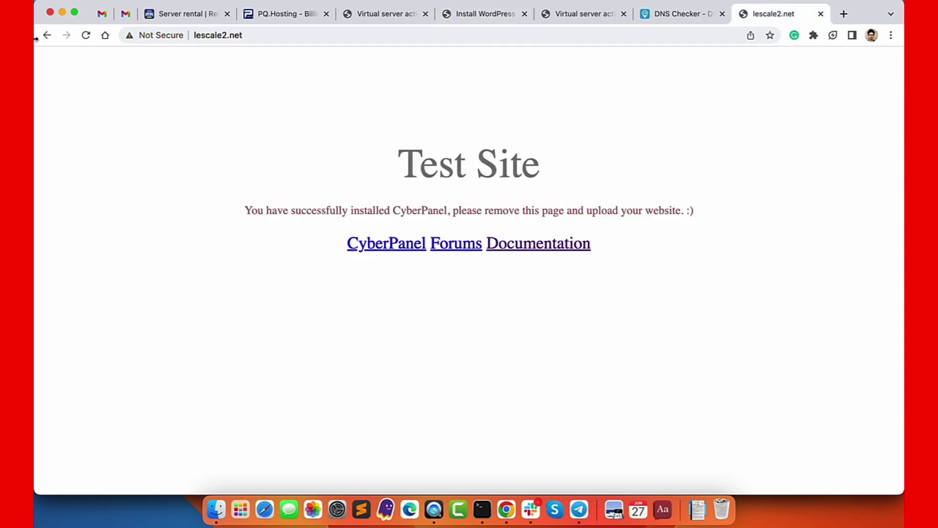
left_click(85, 35)
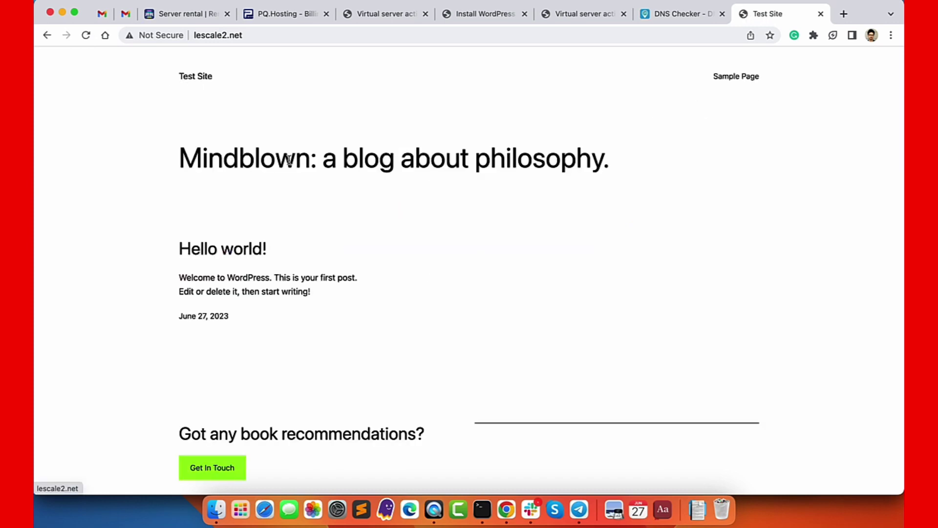
double_click(288, 159)
triple_click(289, 159)
scroll(272, 362, "down", 5)
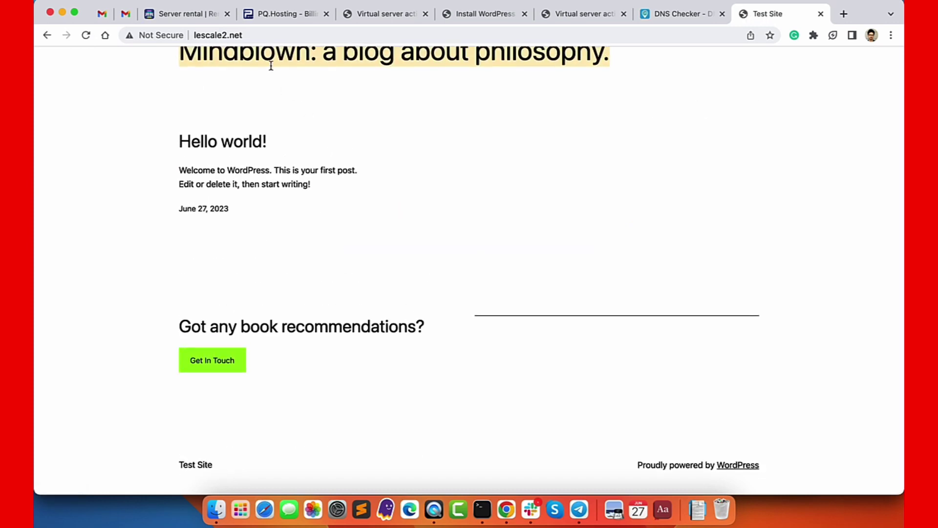
Step: Log in at lescale2.net/wp-admin as admin with the account password
left_click(292, 36)
type("/wp-admin")
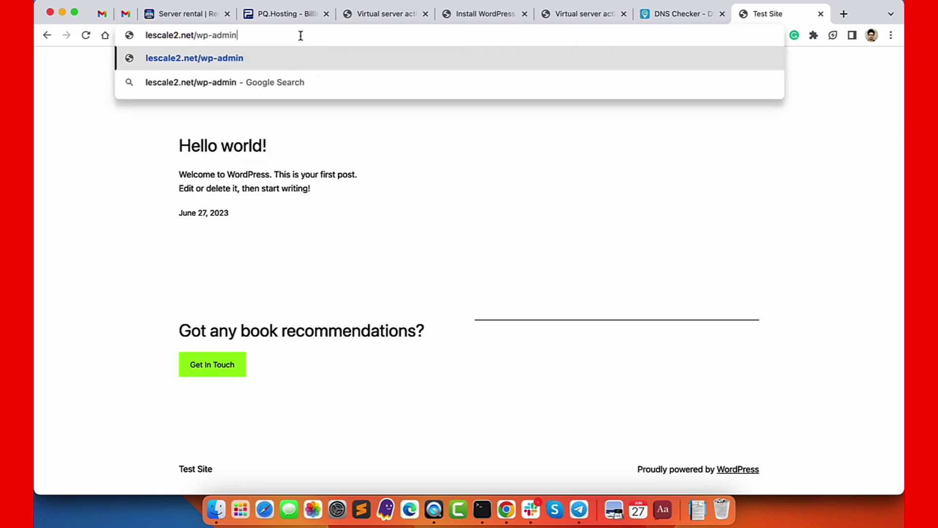
key("Return")
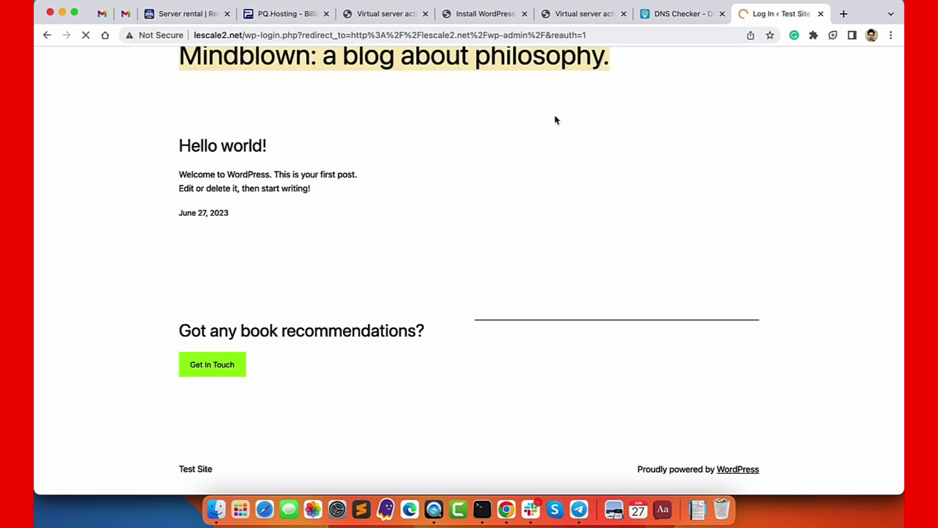
type("admin")
key("Tab")
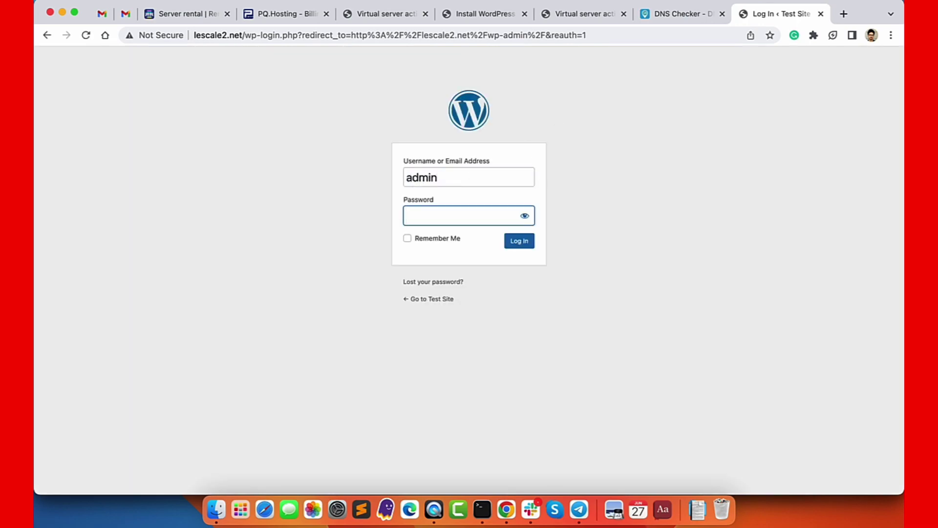
type("••••••••••")
key("Return")
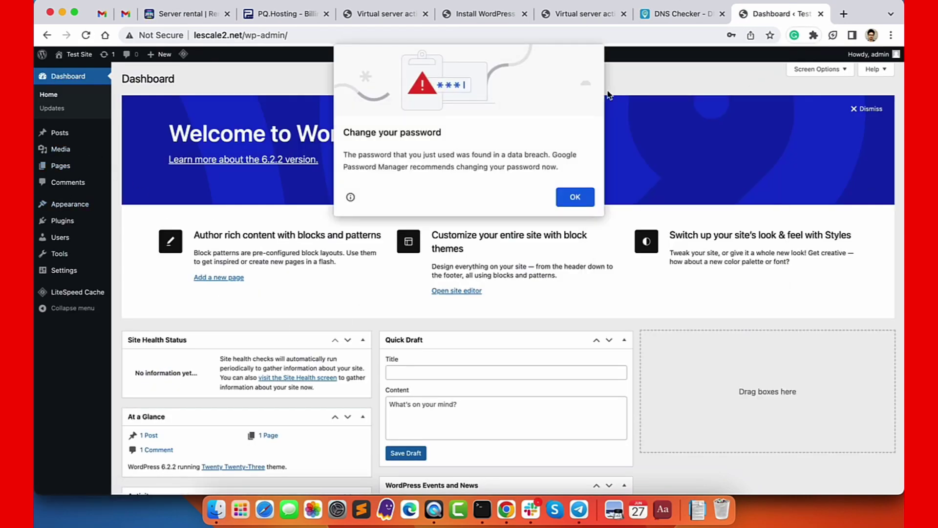
Step: Dismiss Chrome's breached-password warning over the WordPress Dashboard
left_click(576, 198)
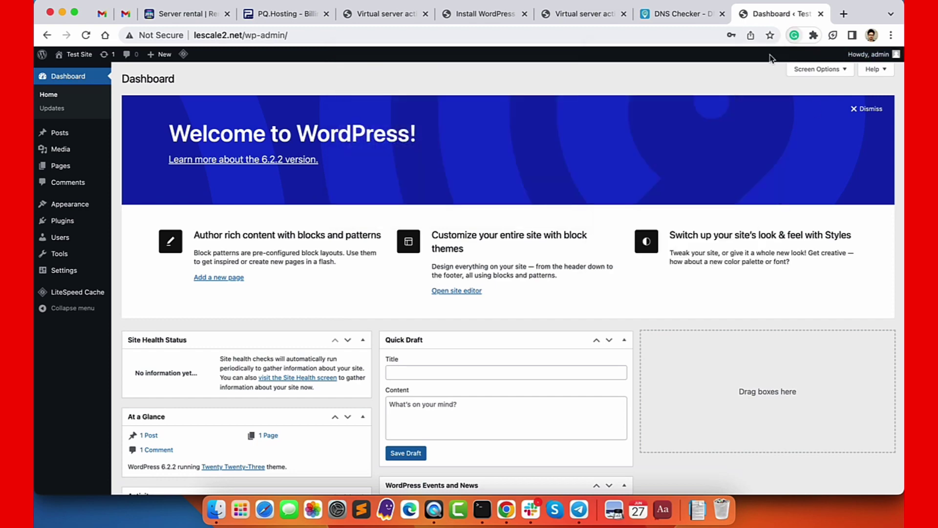